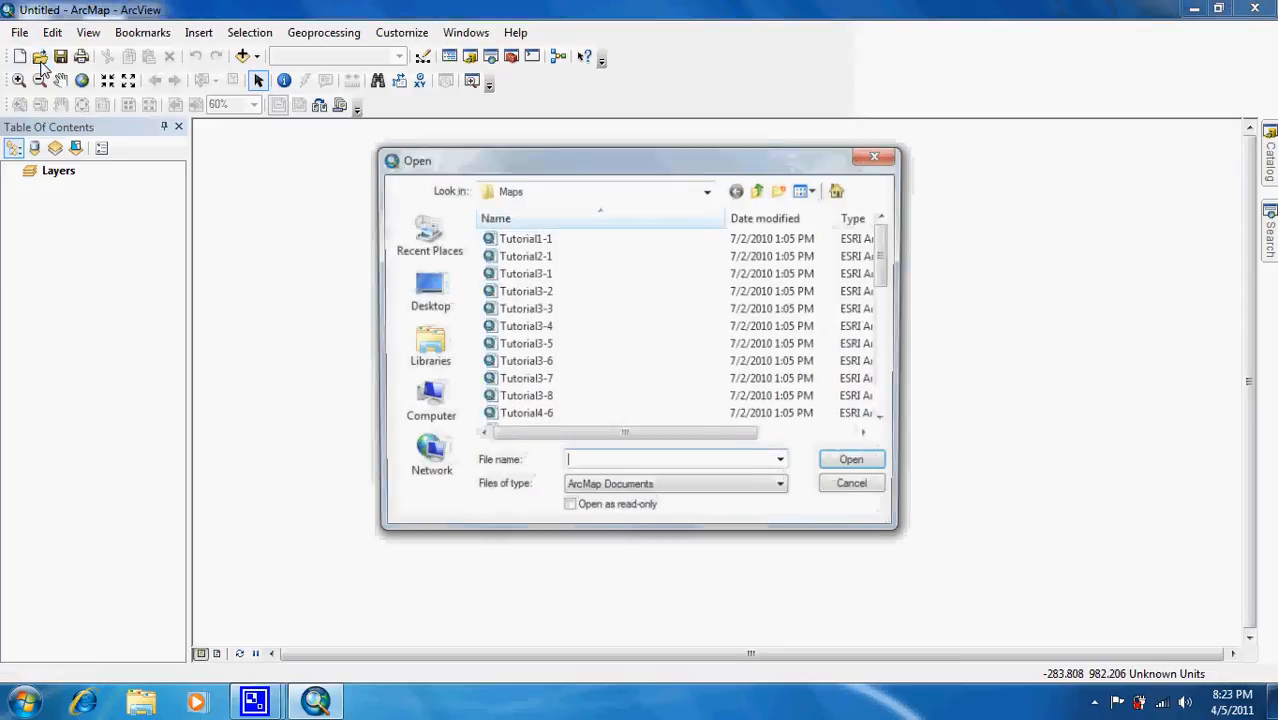
Open the Tutorial3-5 map document and switch it to data view.
double_click(535, 346)
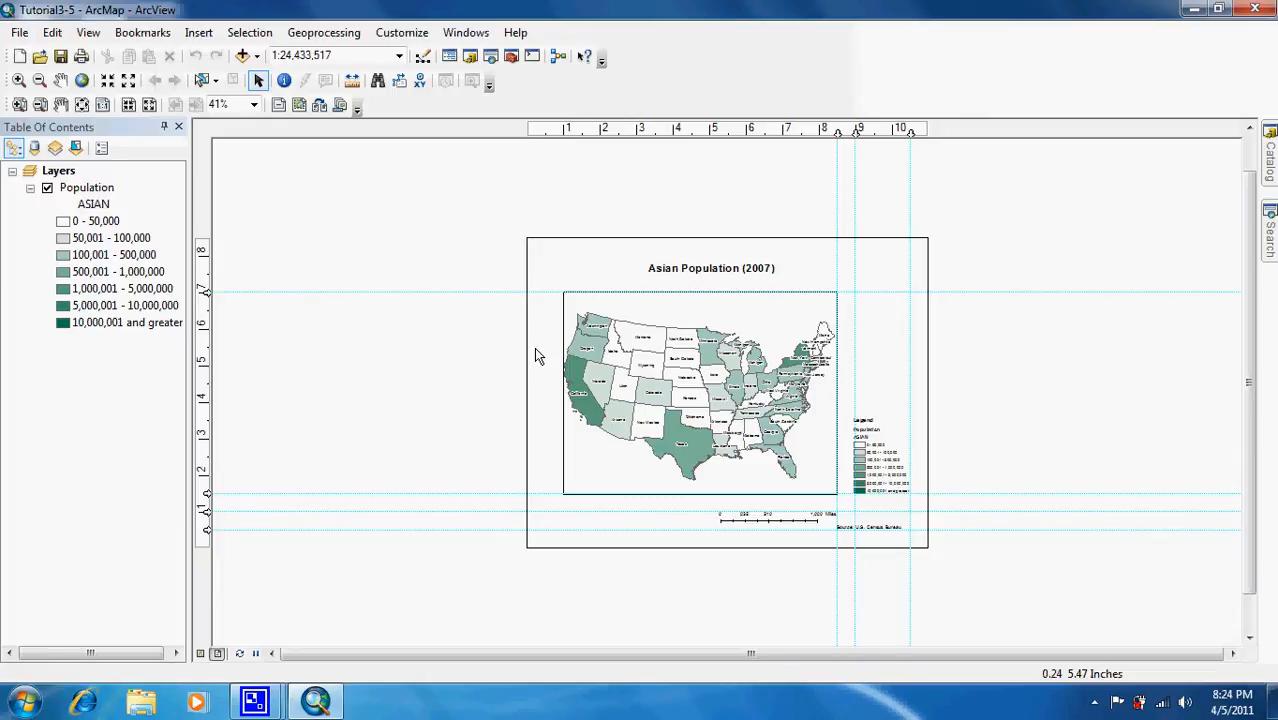
click(200, 653)
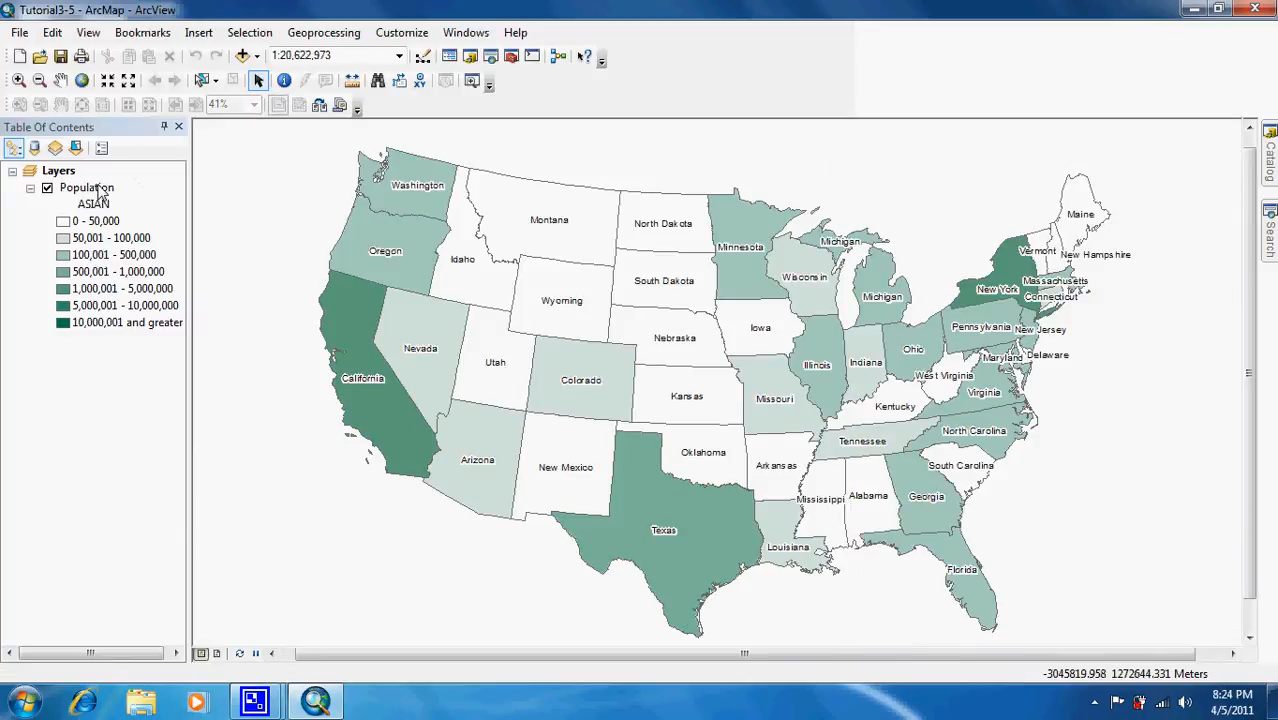
Open the Population layer's attribute table and sort the ASIAN field in descending order.
right_click(95, 189)
click(140, 247)
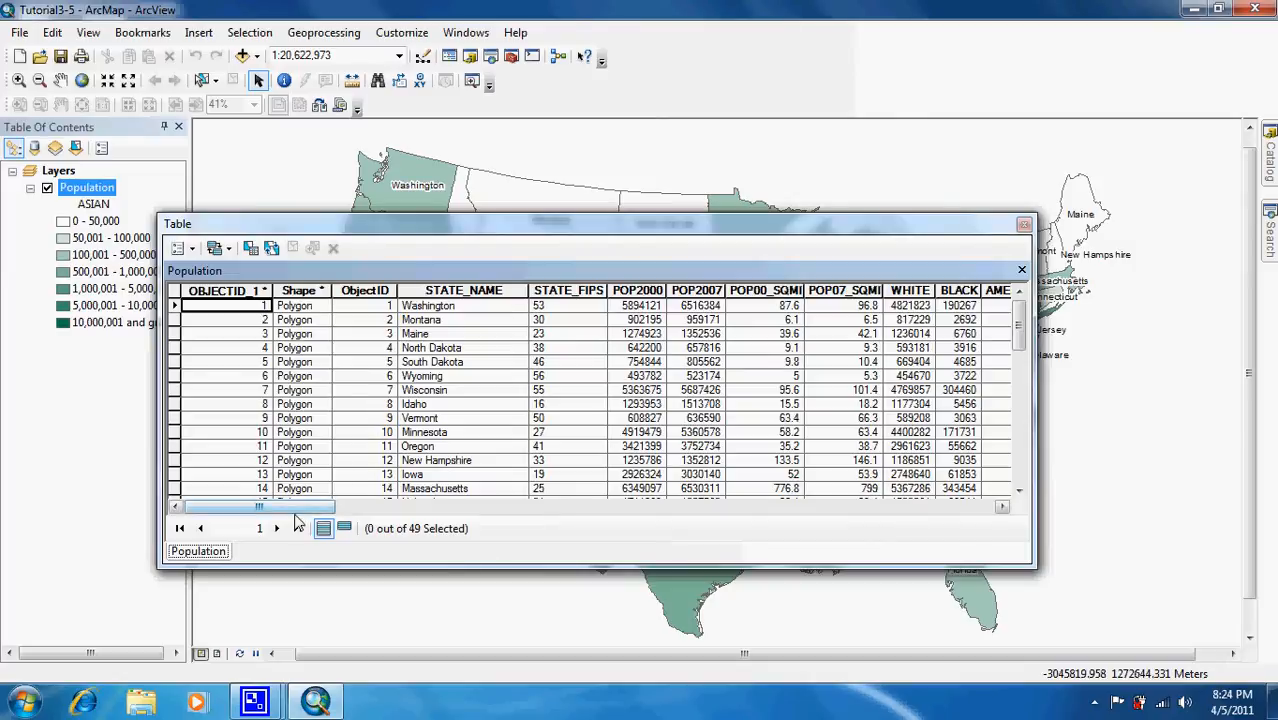
drag(297, 515, 392, 508)
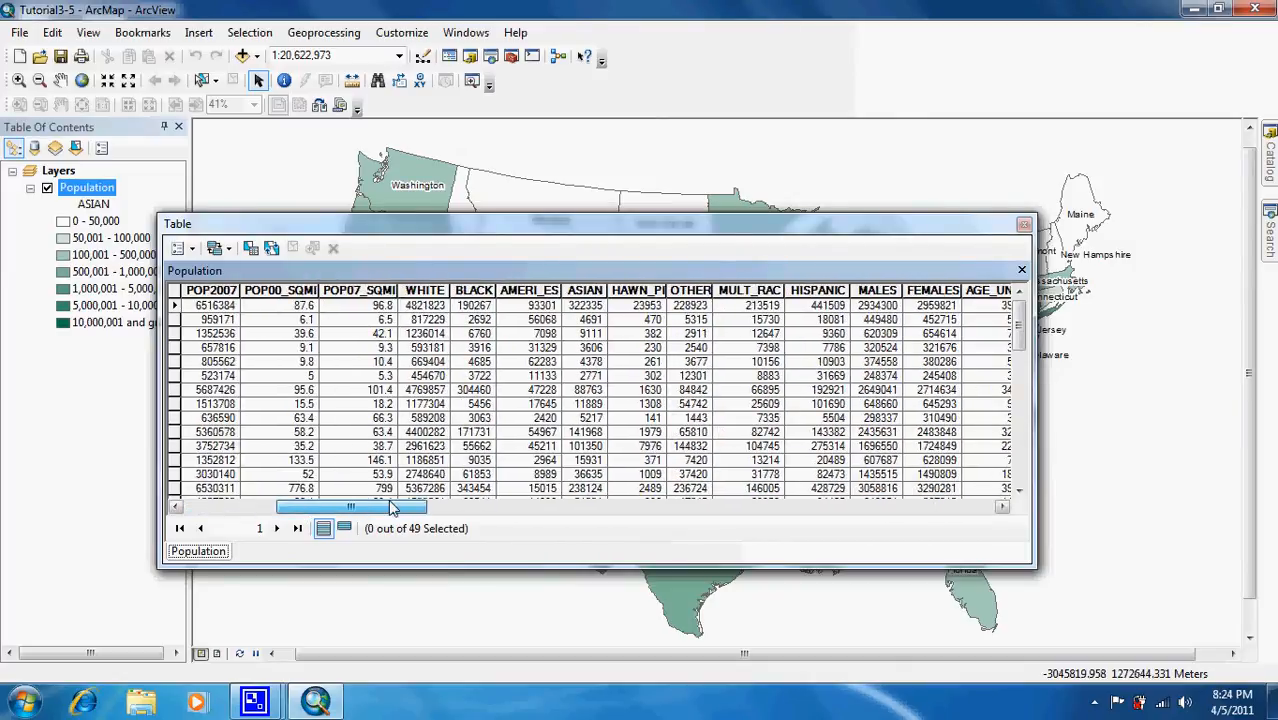
right_click(583, 293)
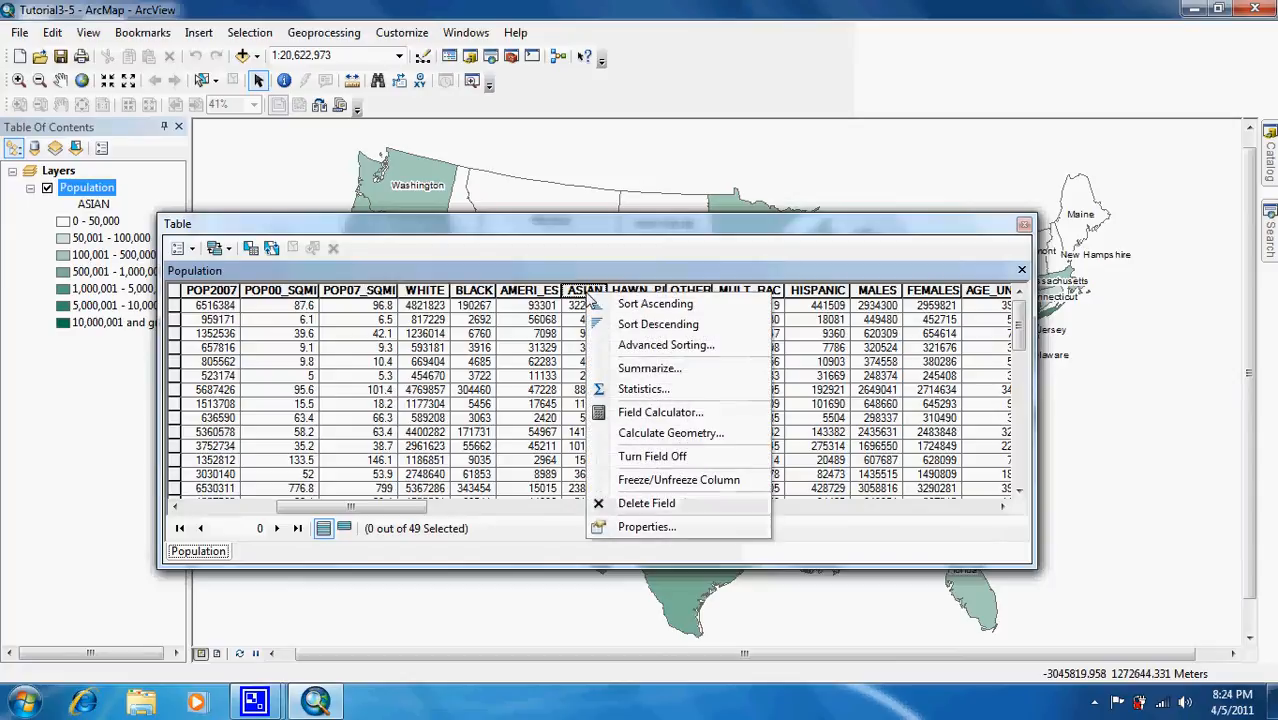
click(610, 323)
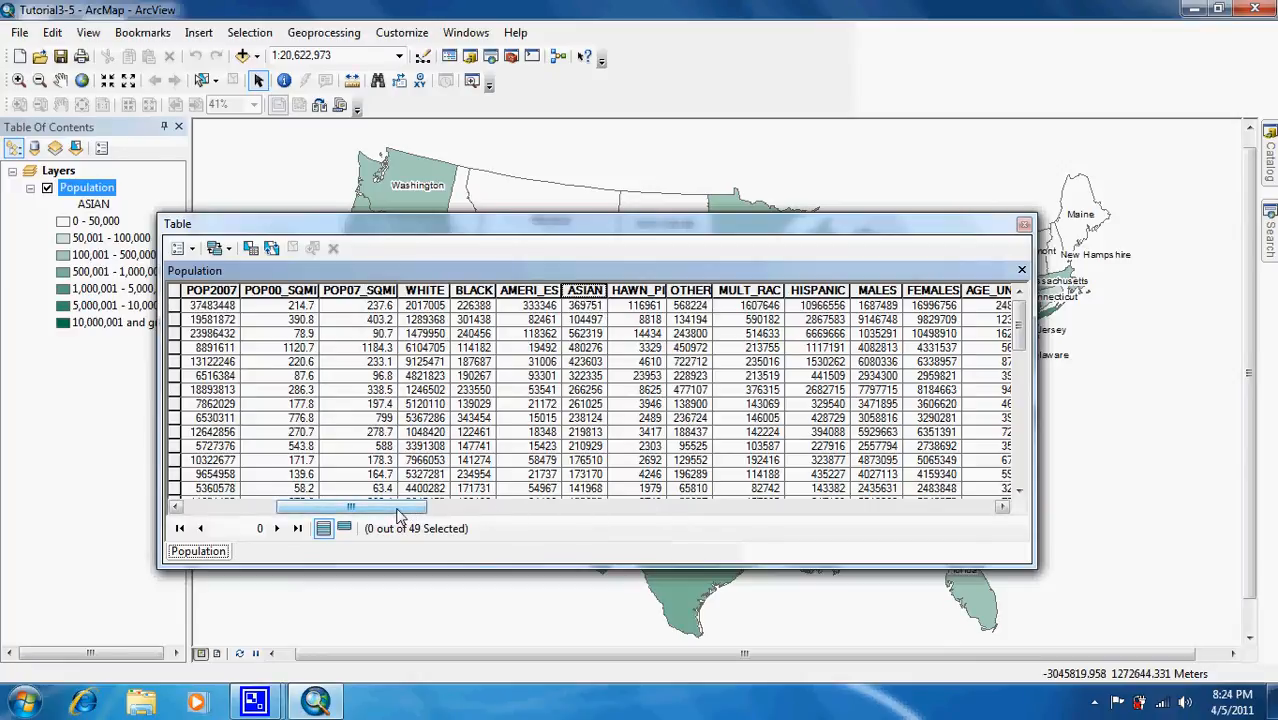
Select the first ten records in the sorted table, California through Pennsylvania, and close the table.
drag(398, 515, 337, 507)
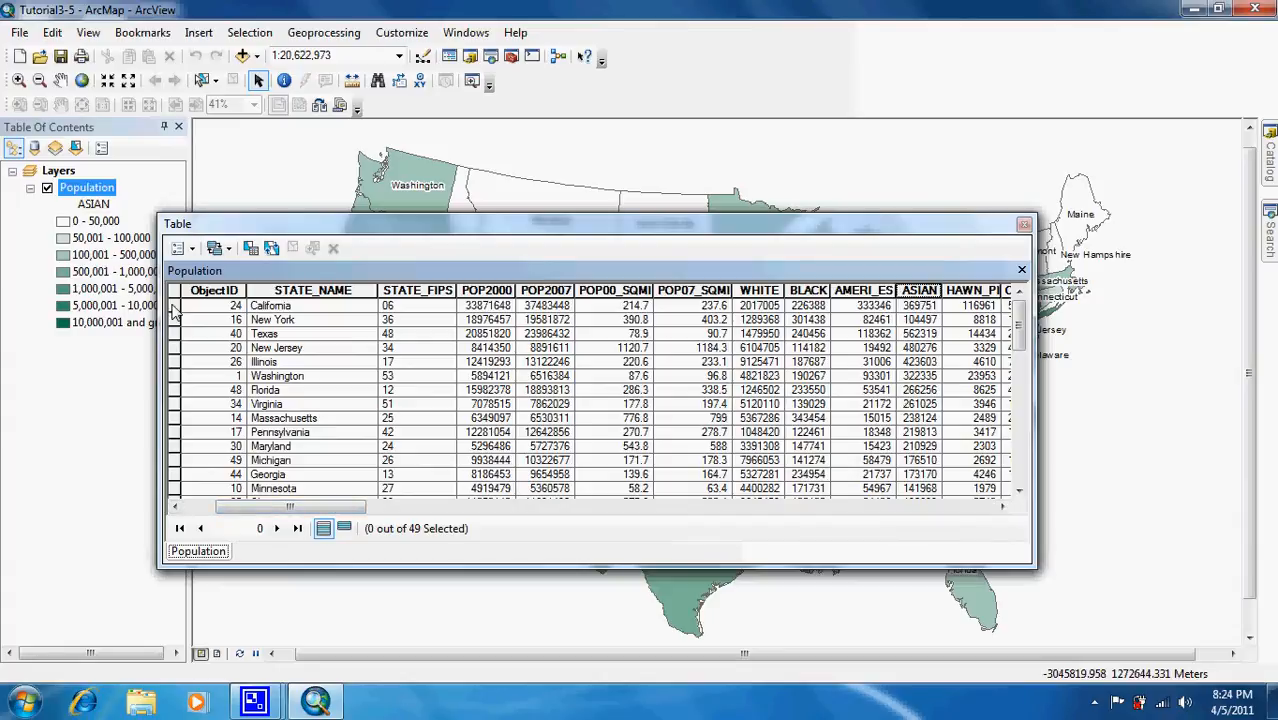
drag(174, 310, 175, 438)
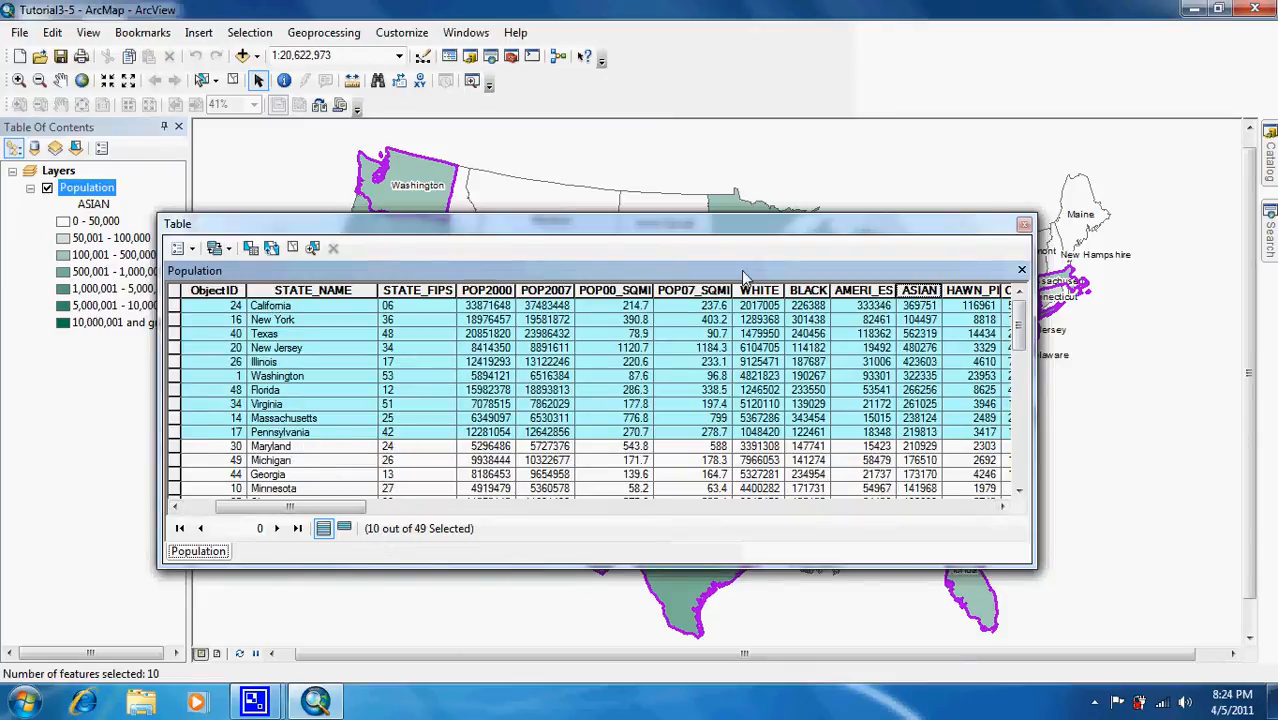
click(1023, 225)
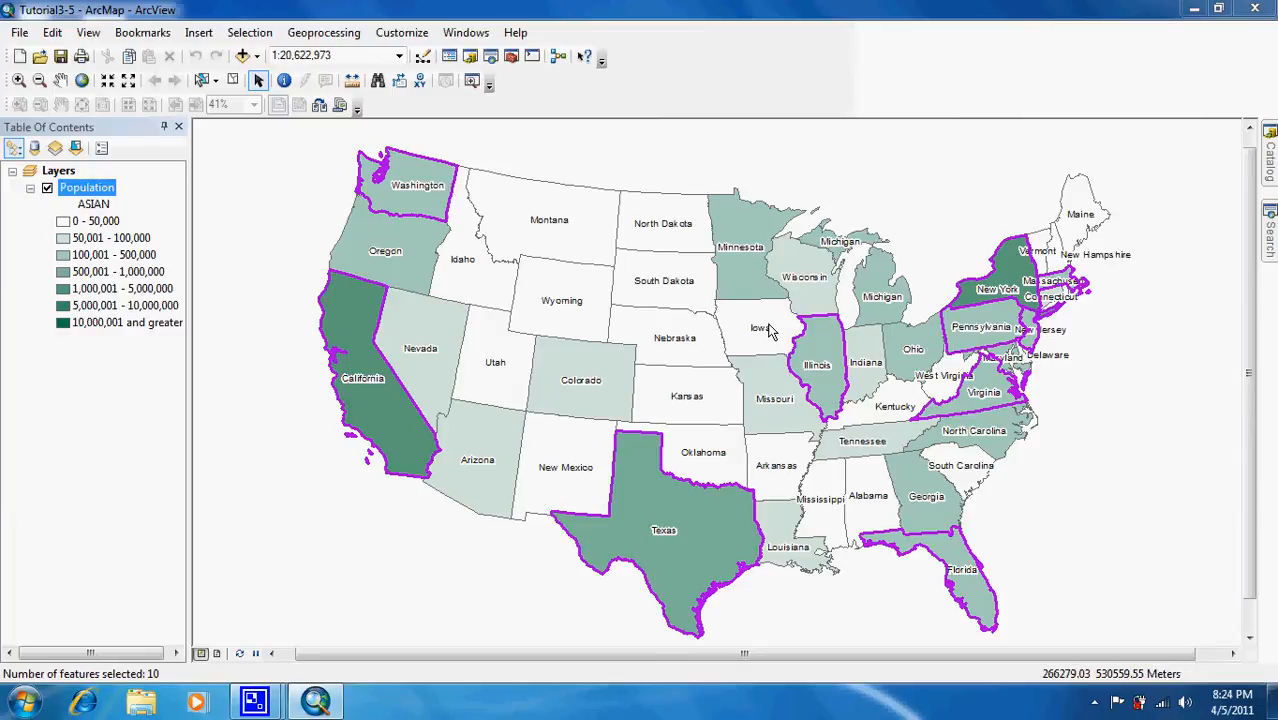
Switch to layout view and start a new report on the Population layer, limiting its rows to the Selected Set.
click(88, 32)
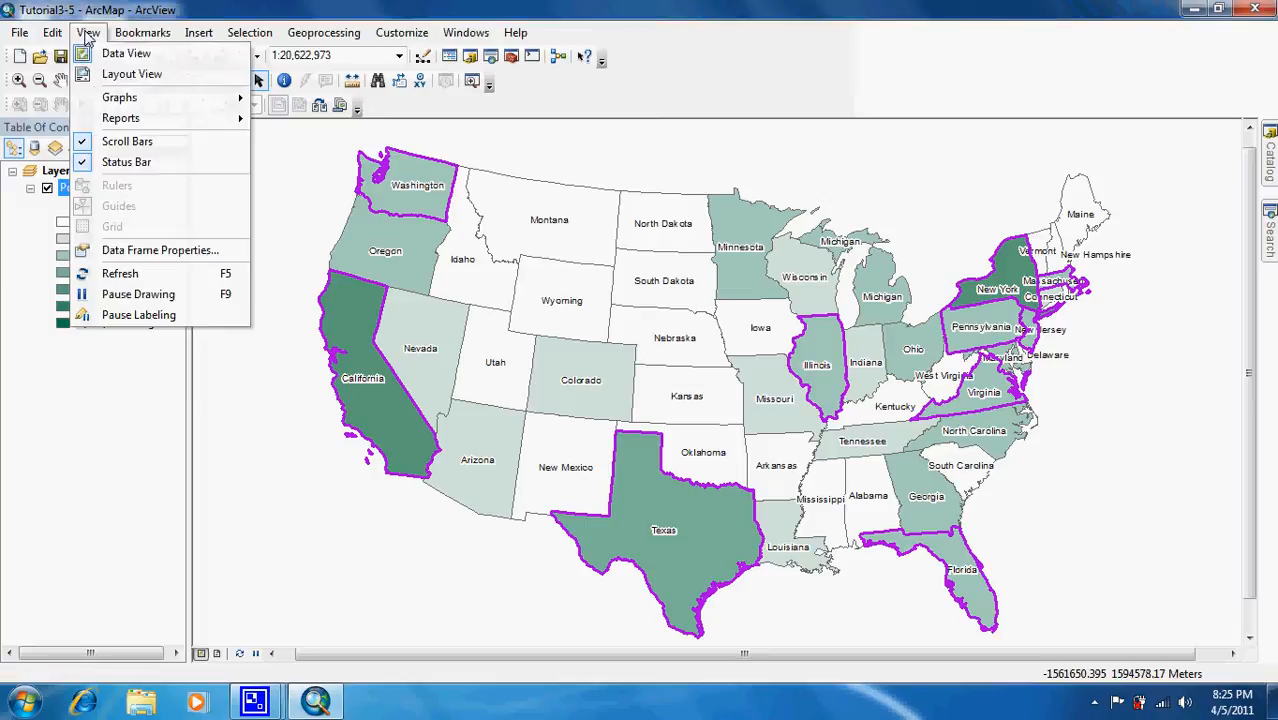
click(110, 78)
click(92, 34)
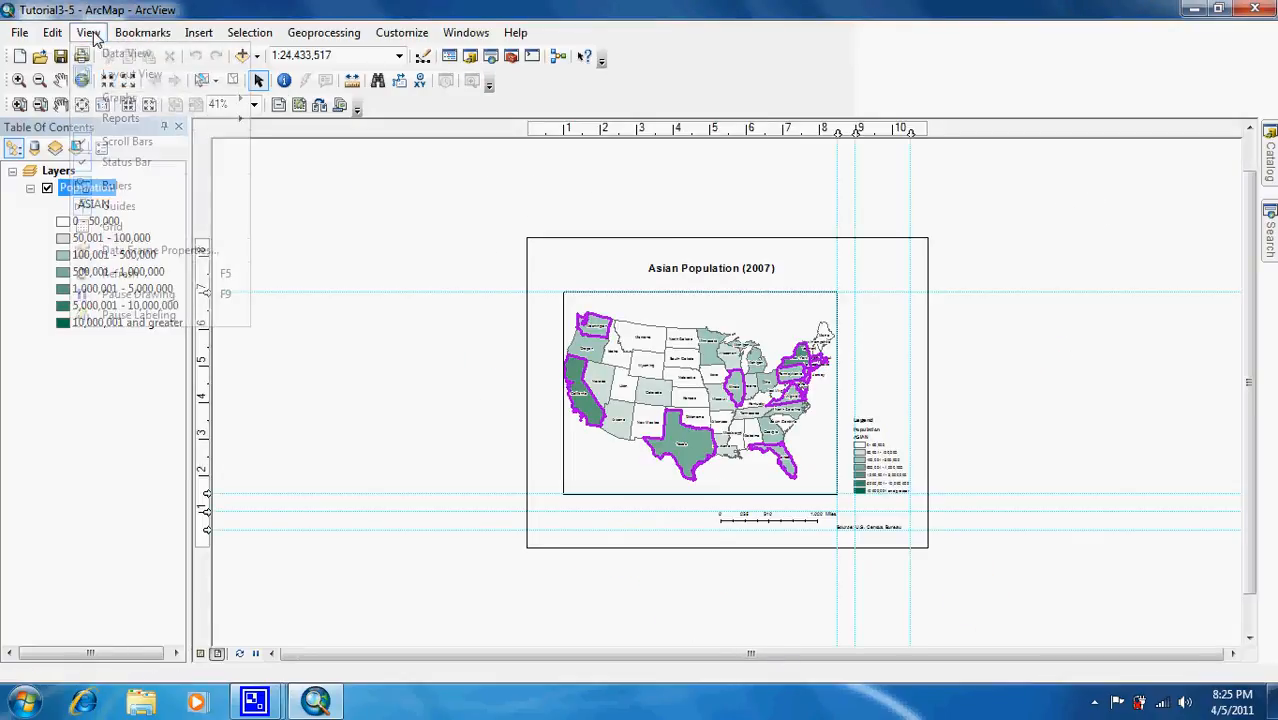
mouse_move(121, 120)
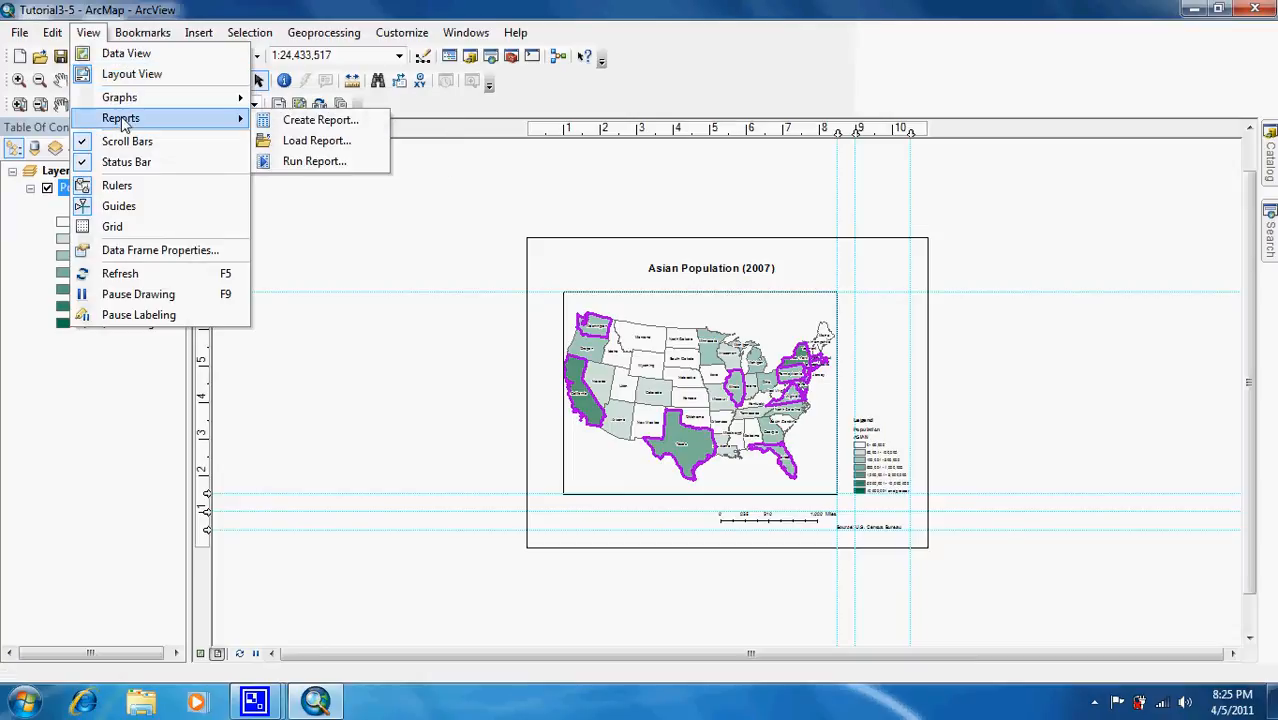
click(274, 120)
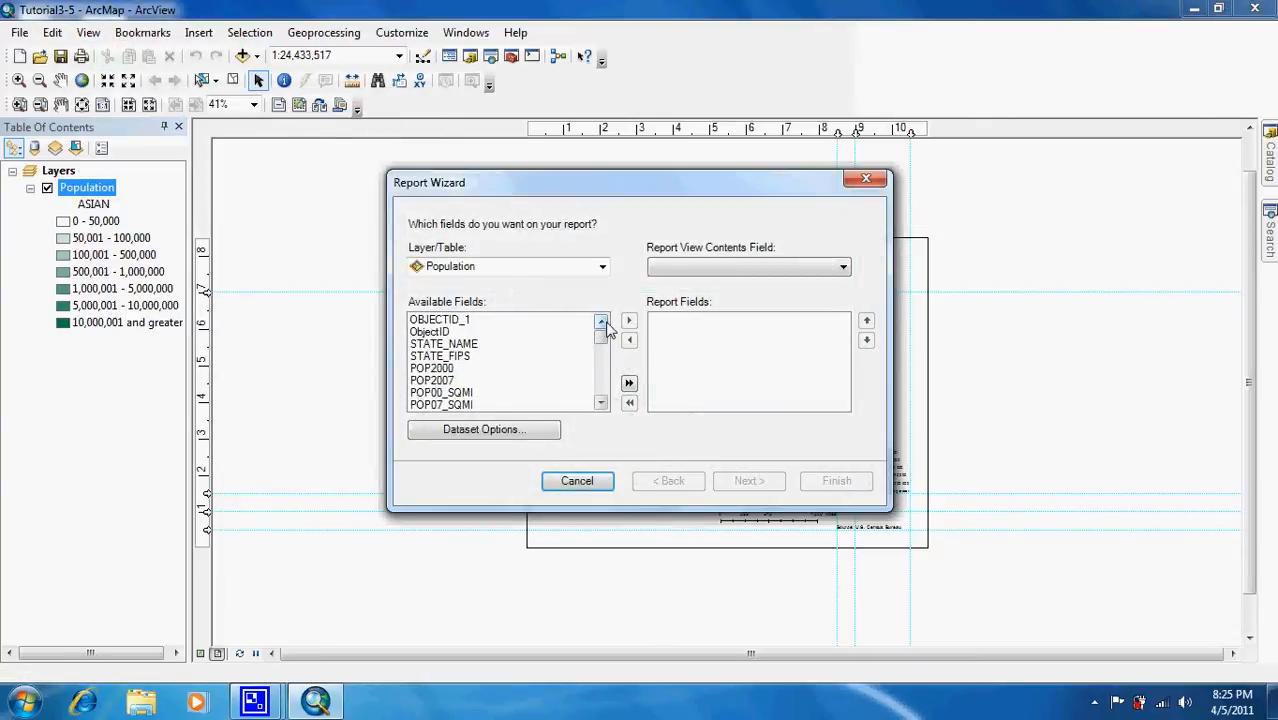
click(528, 437)
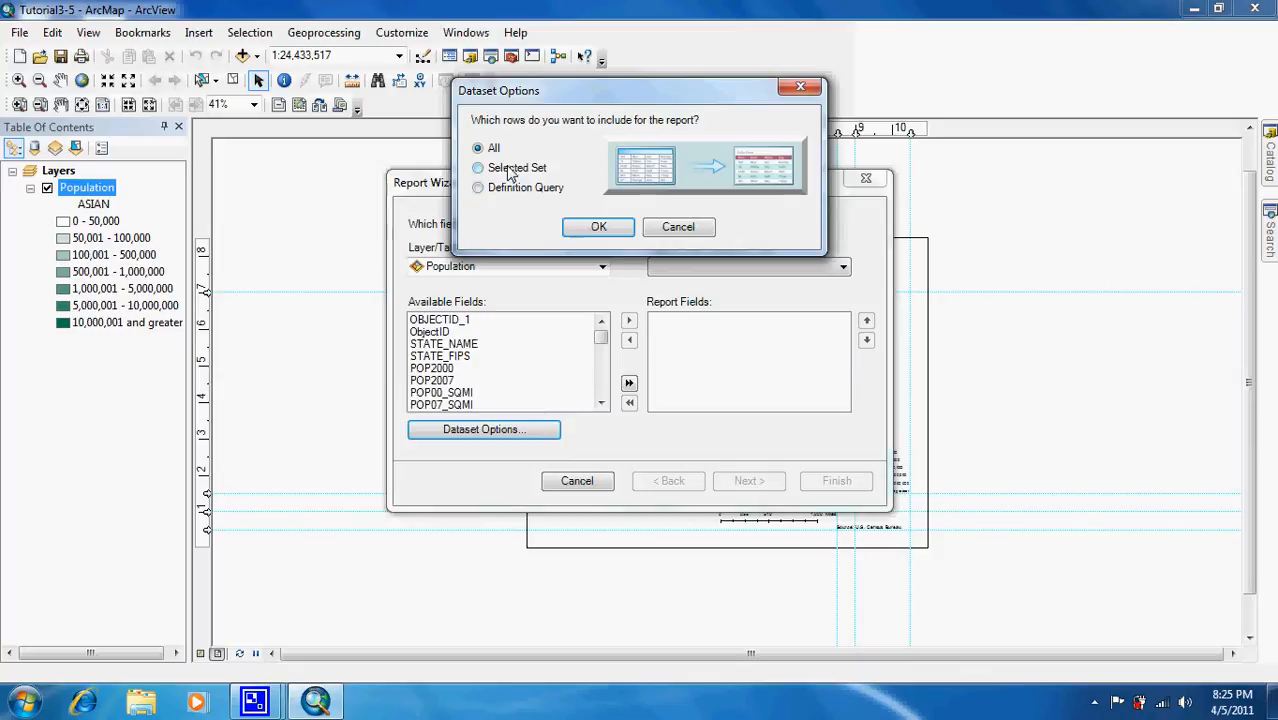
click(479, 168)
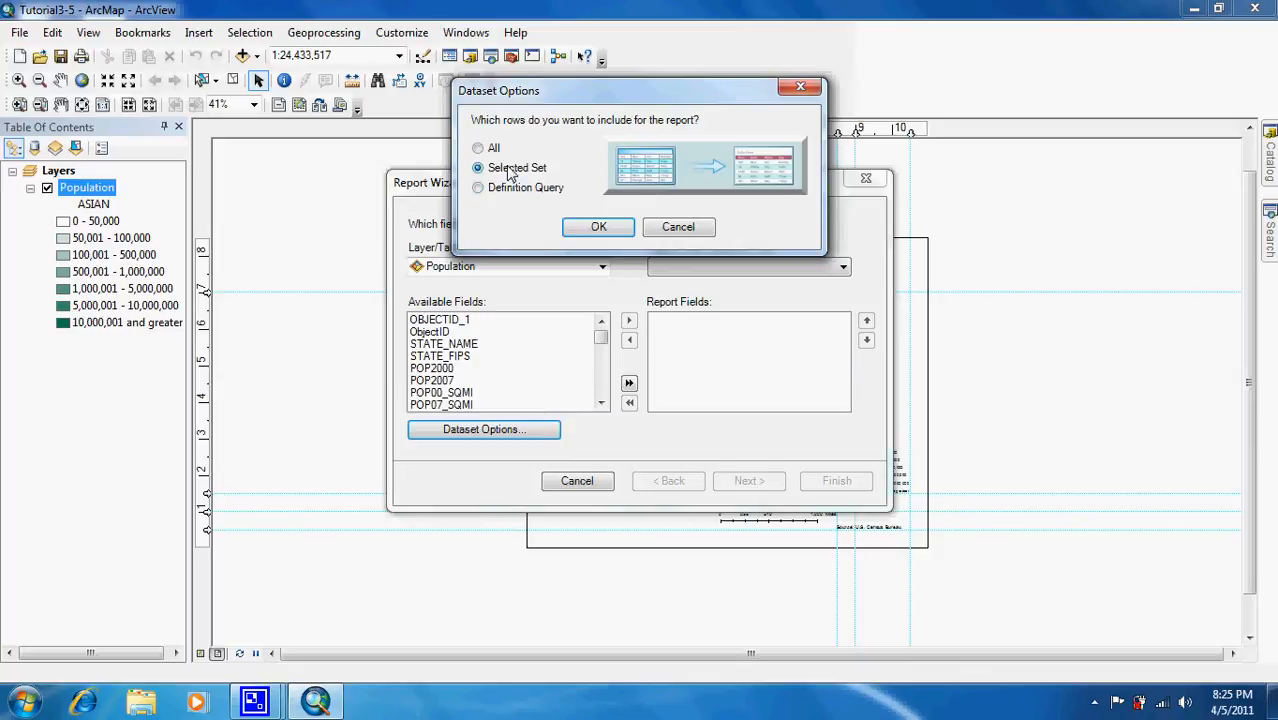
click(596, 229)
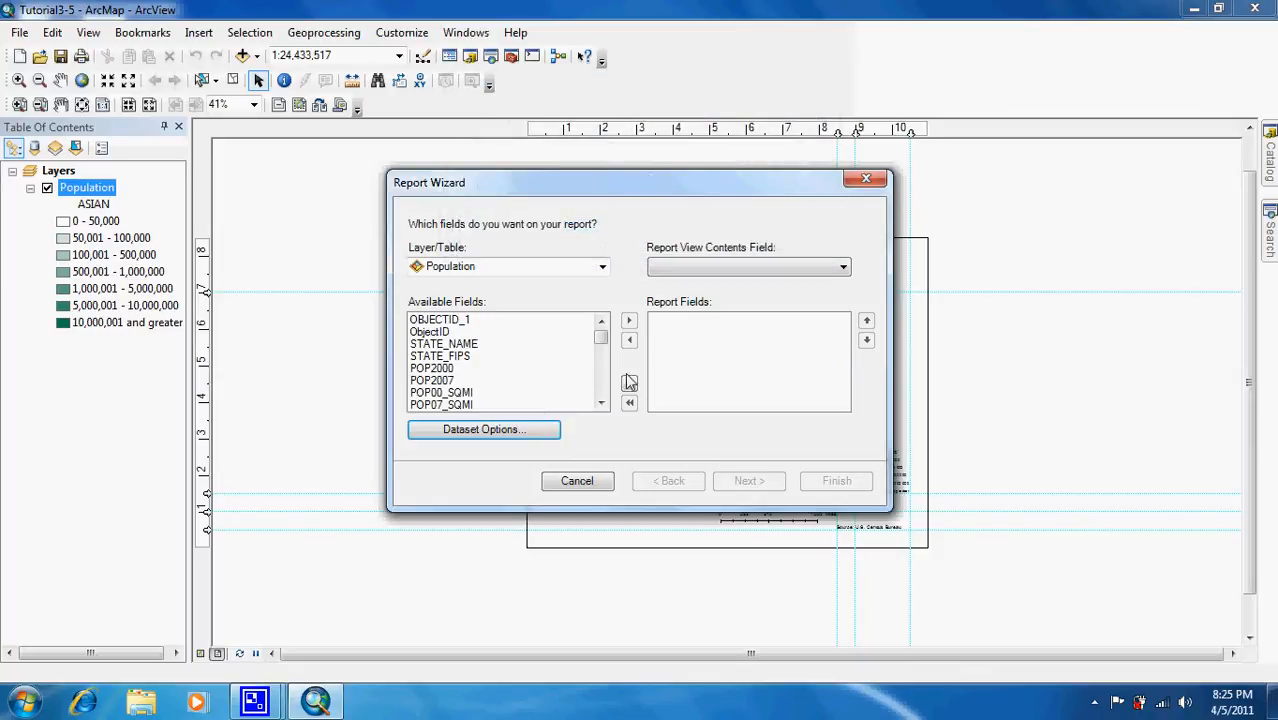
Add the STATE_NAME, POP2000 and ASIAN fields to the report.
double_click(465, 345)
double_click(445, 358)
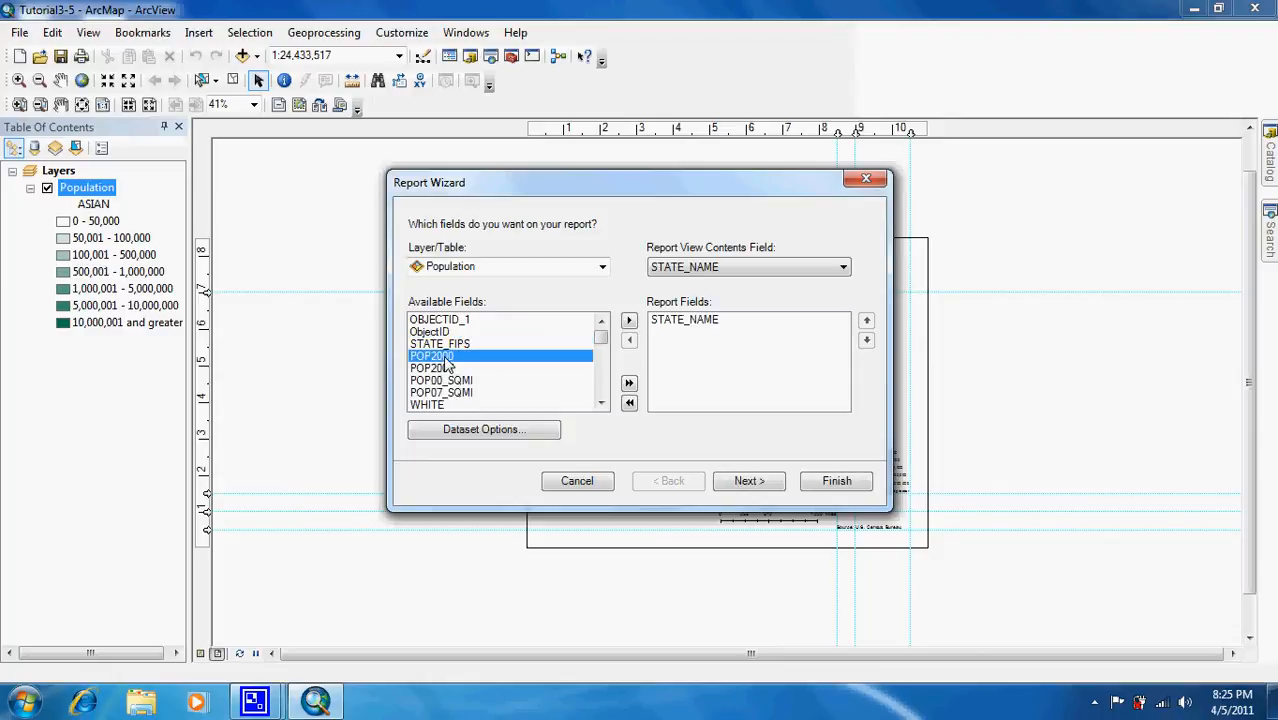
click(600, 383)
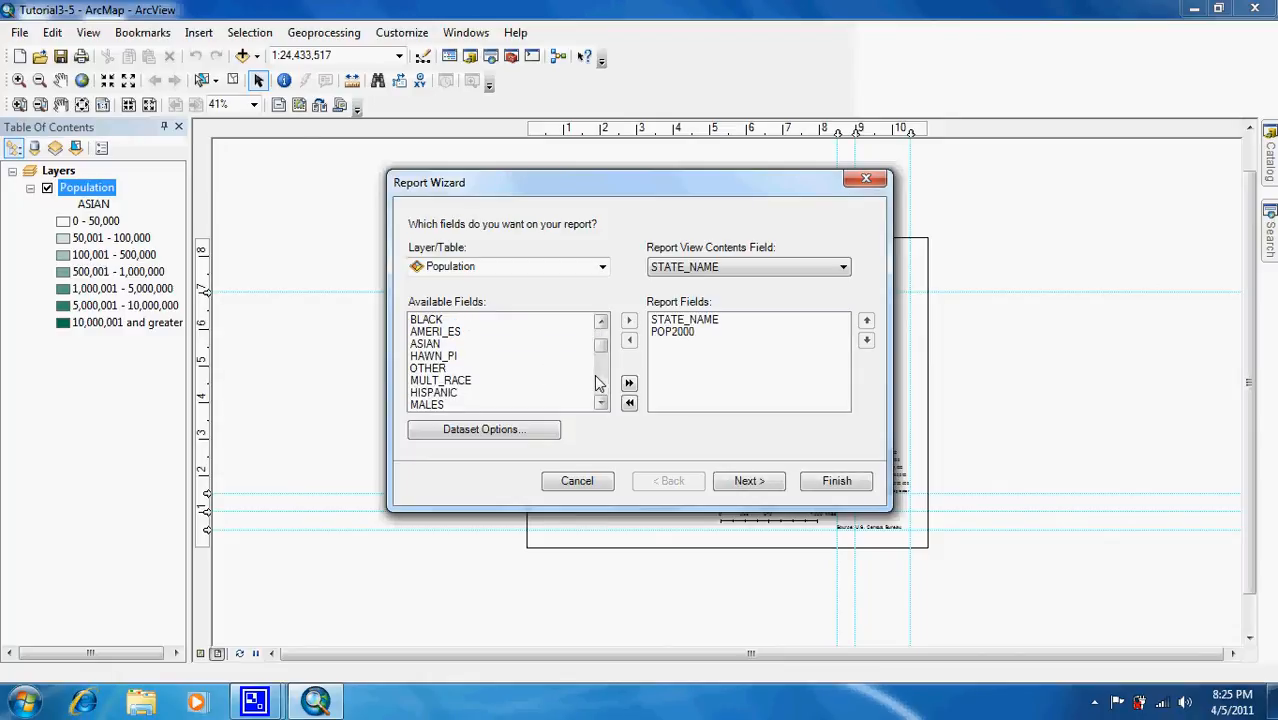
double_click(474, 344)
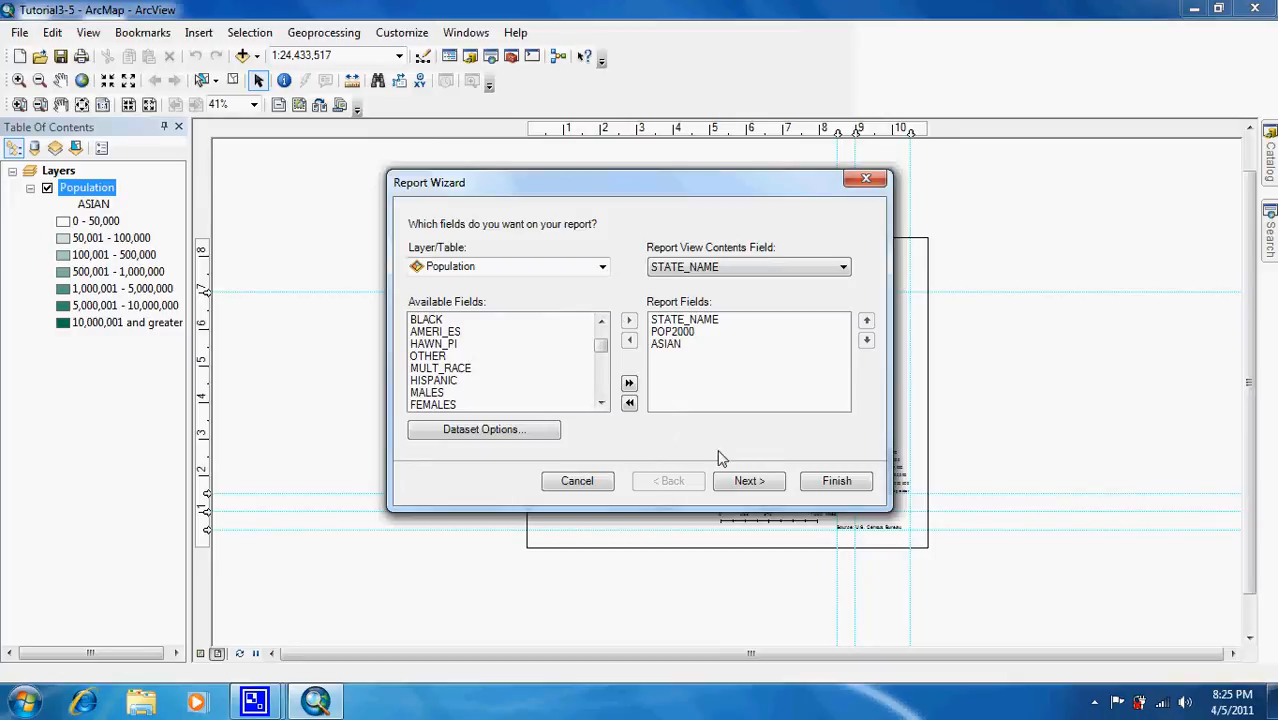
click(748, 481)
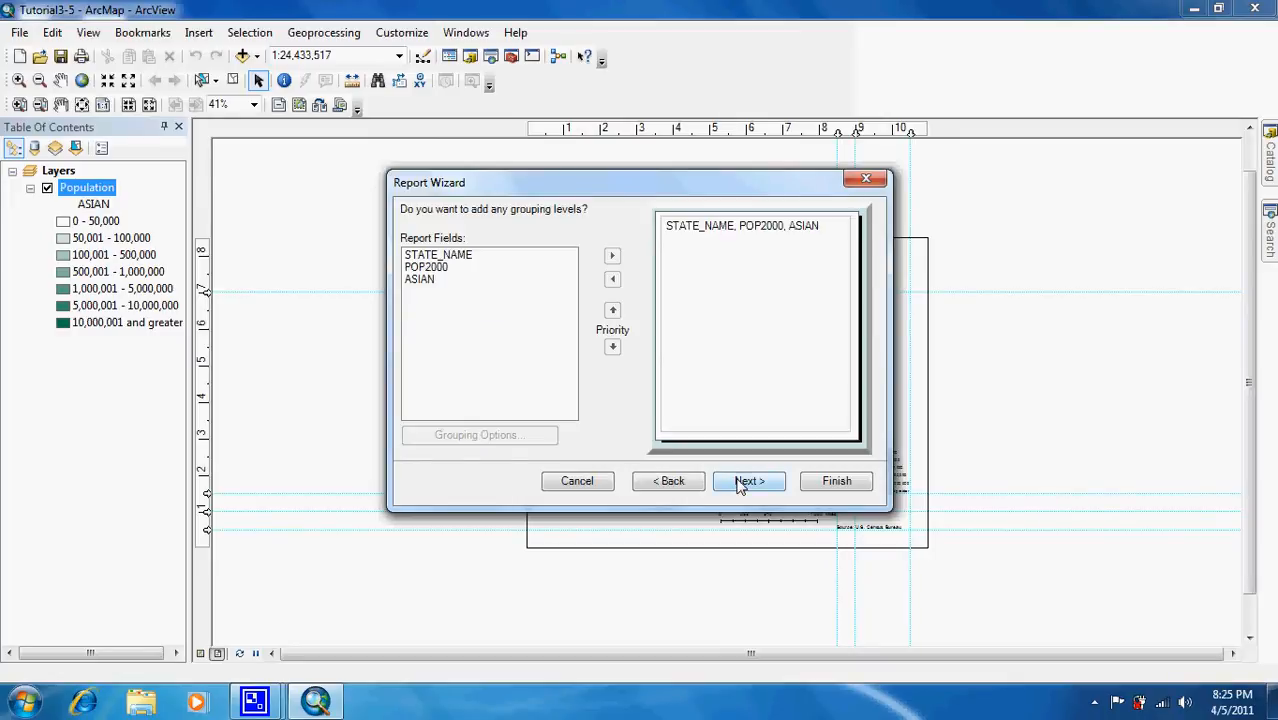
Leave the report without grouping levels and sort it by ASIAN in descending order.
click(741, 483)
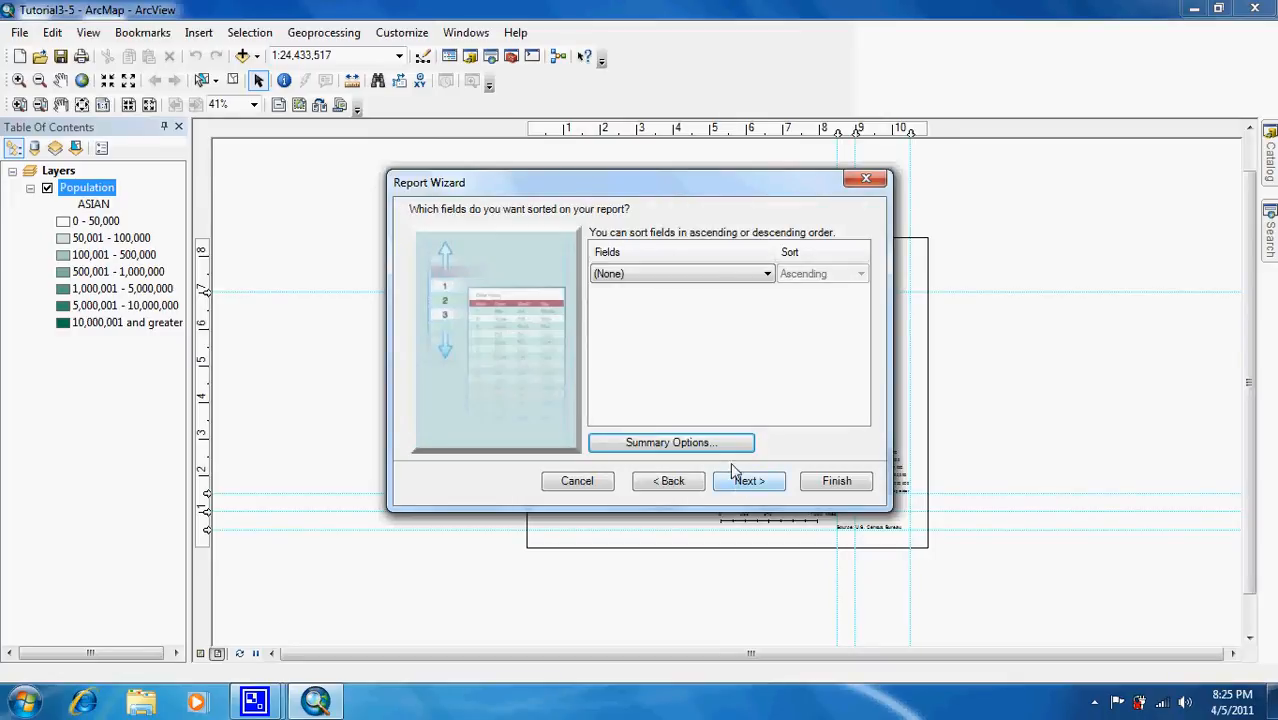
click(768, 275)
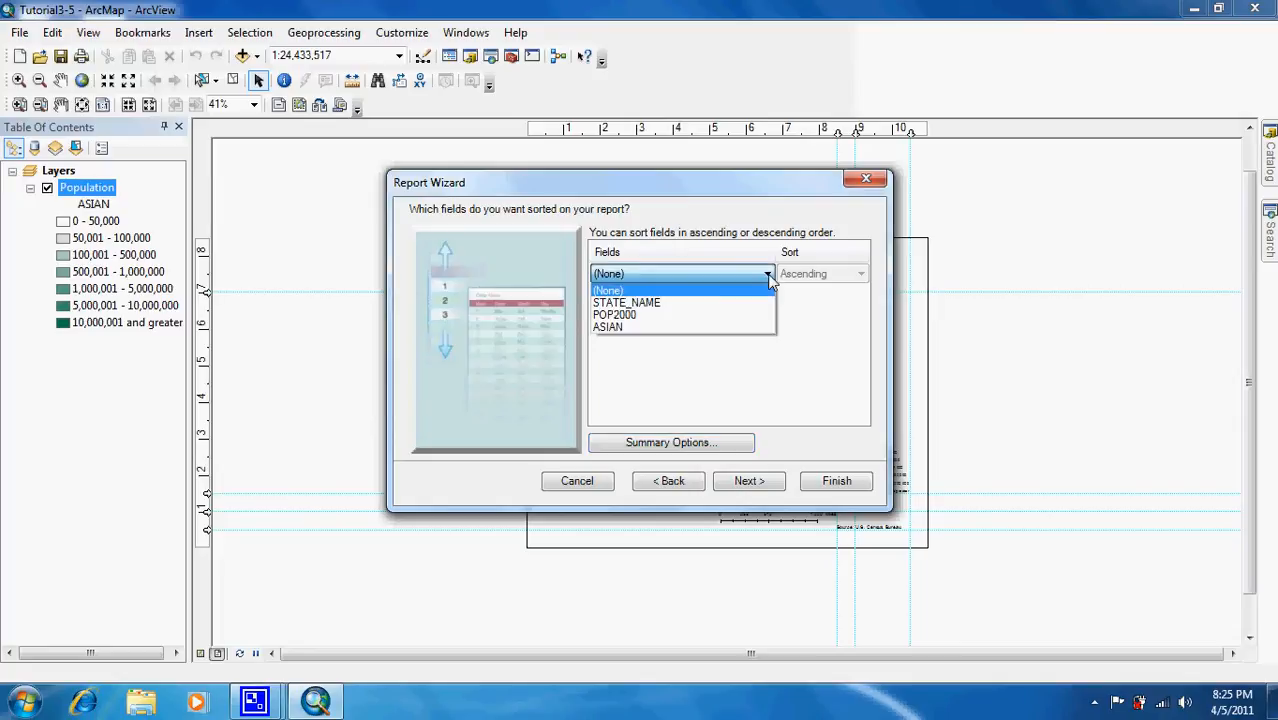
click(736, 328)
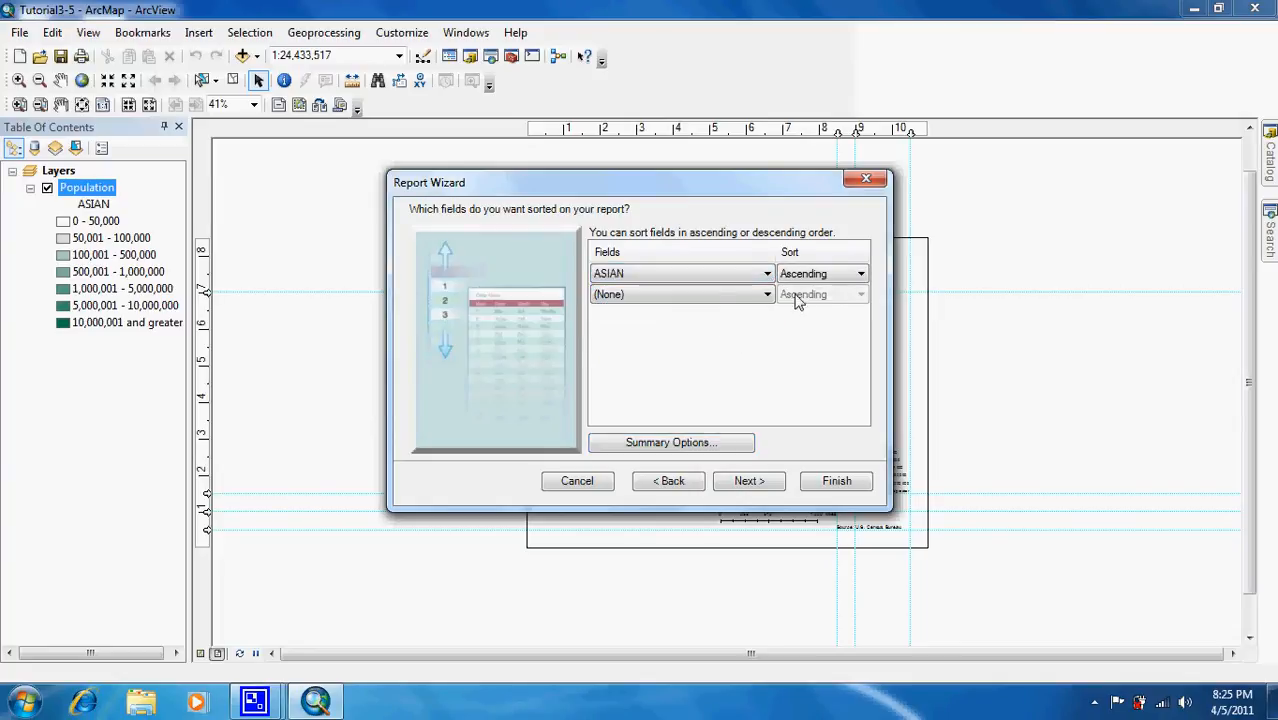
click(813, 281)
click(819, 302)
click(773, 487)
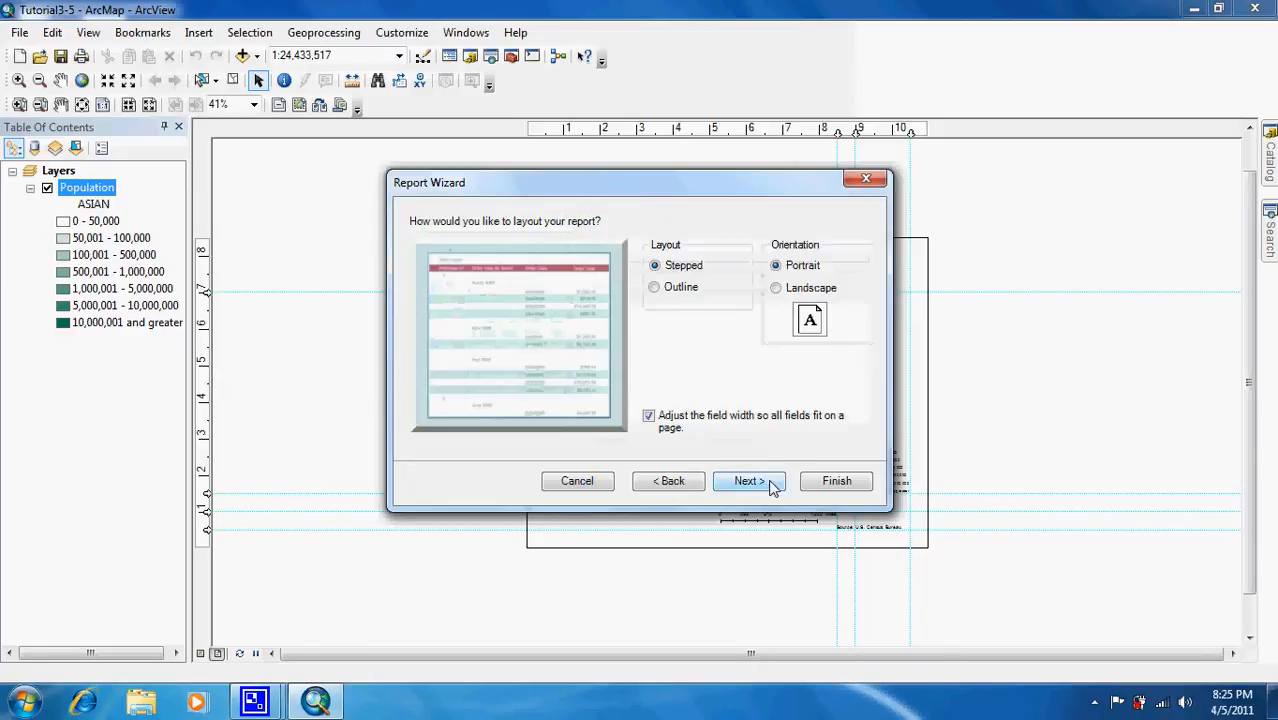
Give the report the Outline layout and Monaco style, and generate it.
click(676, 290)
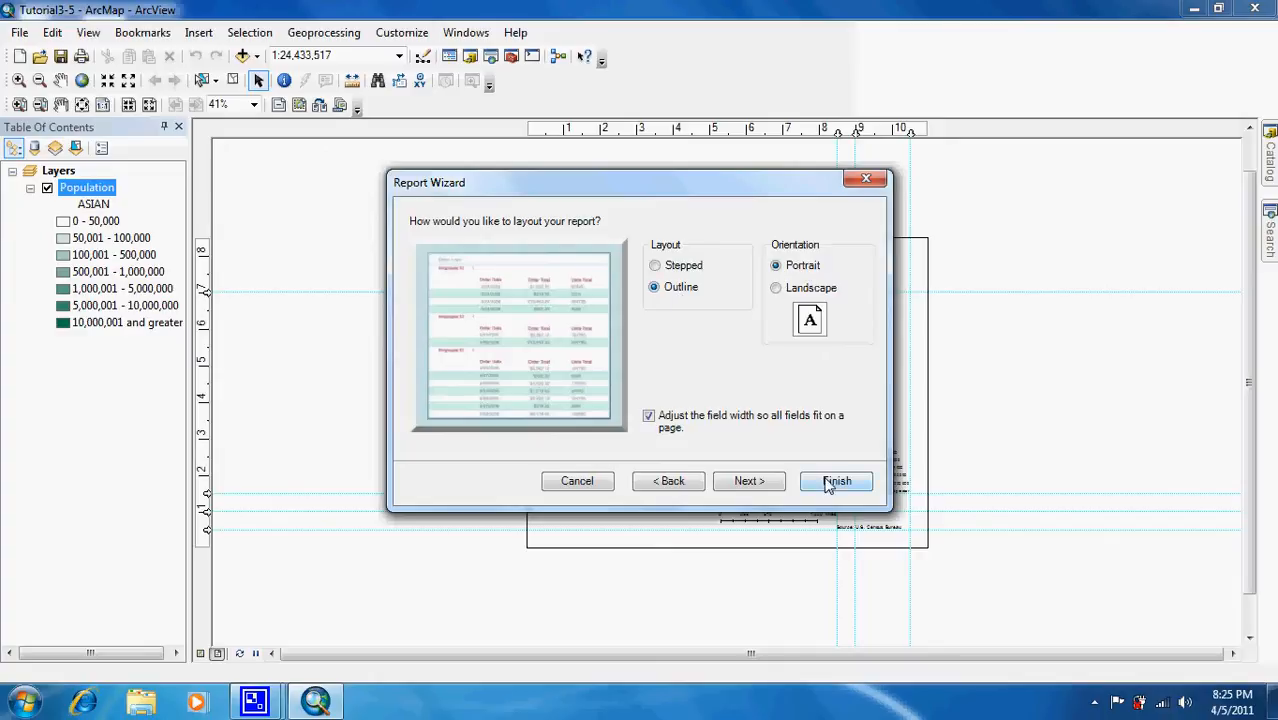
click(779, 485)
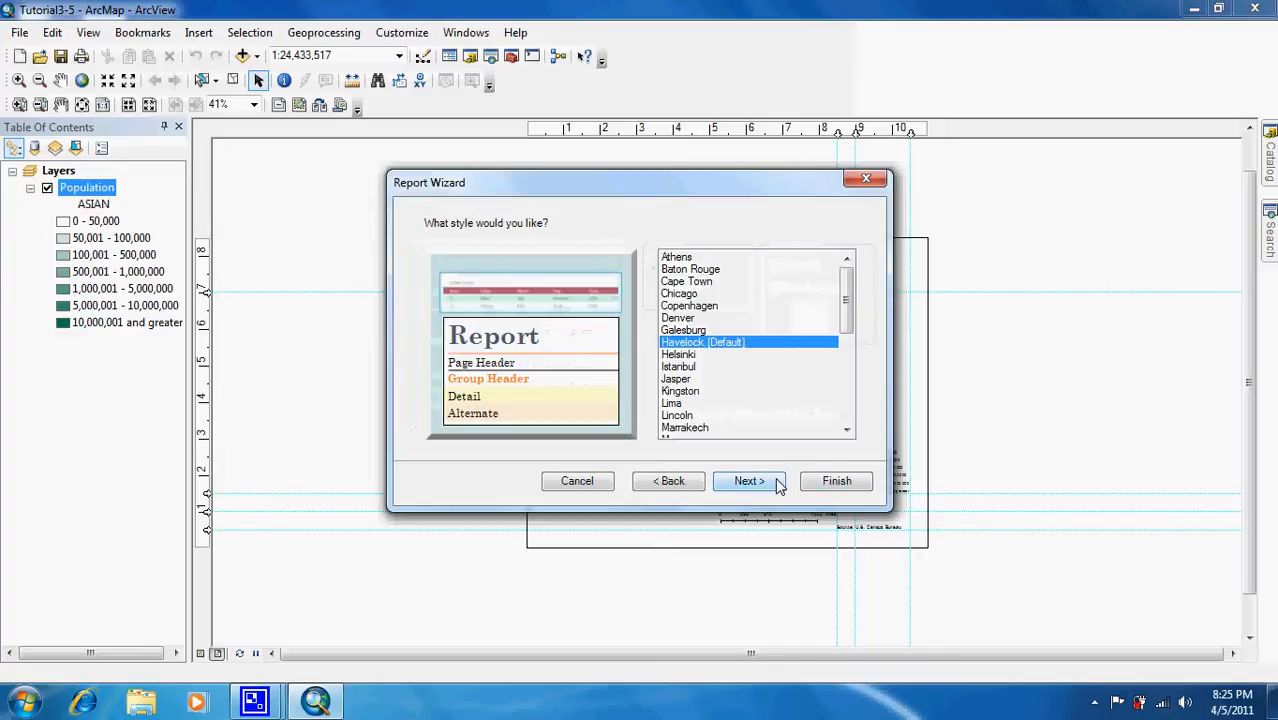
drag(846, 300, 846, 320)
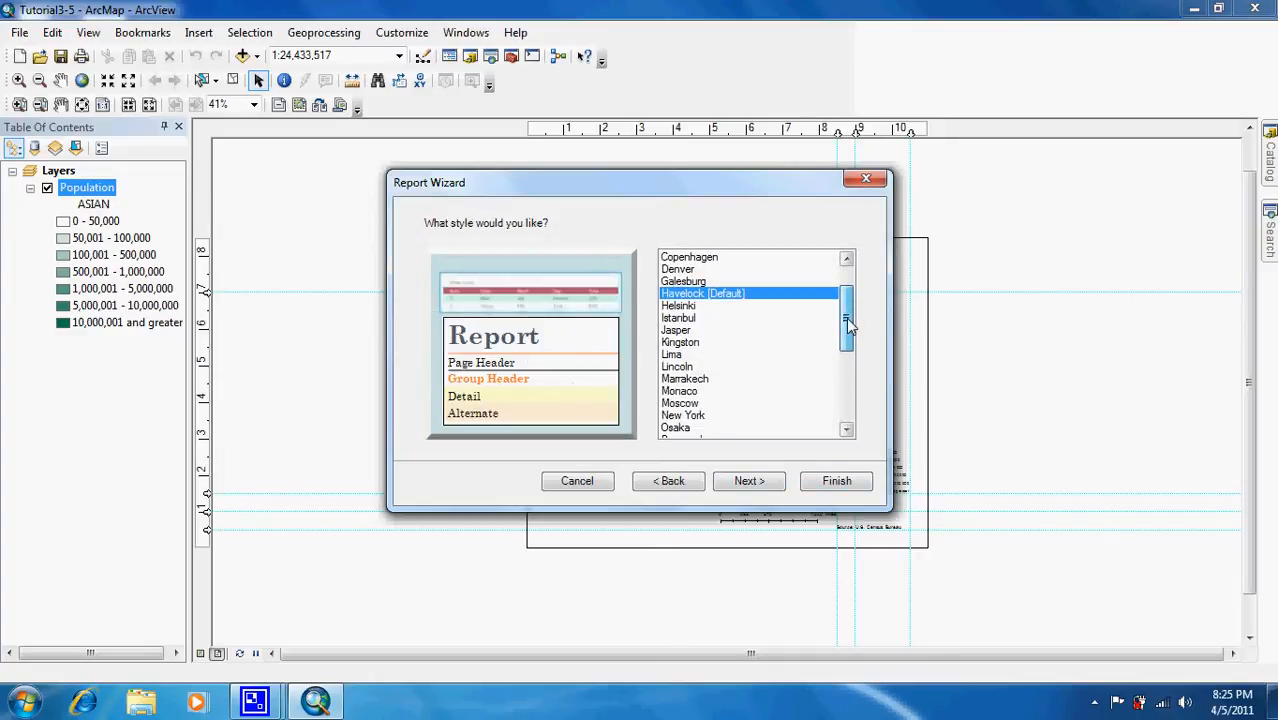
click(686, 393)
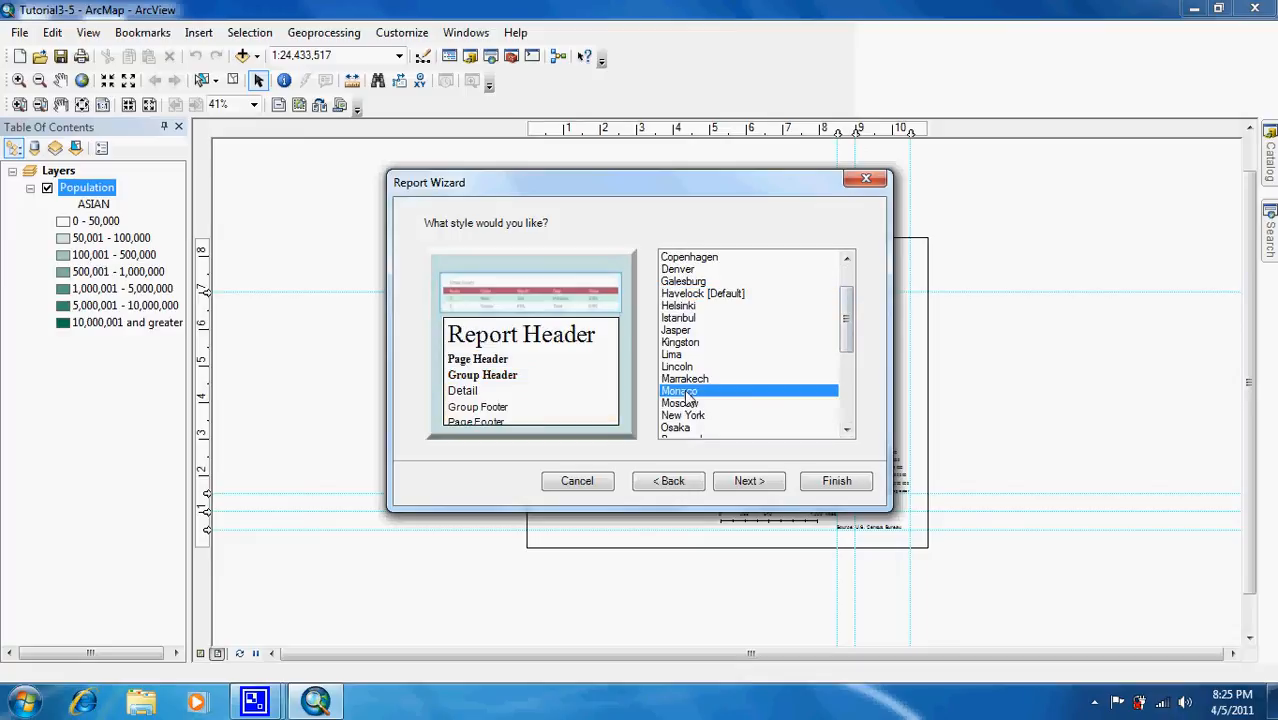
click(836, 483)
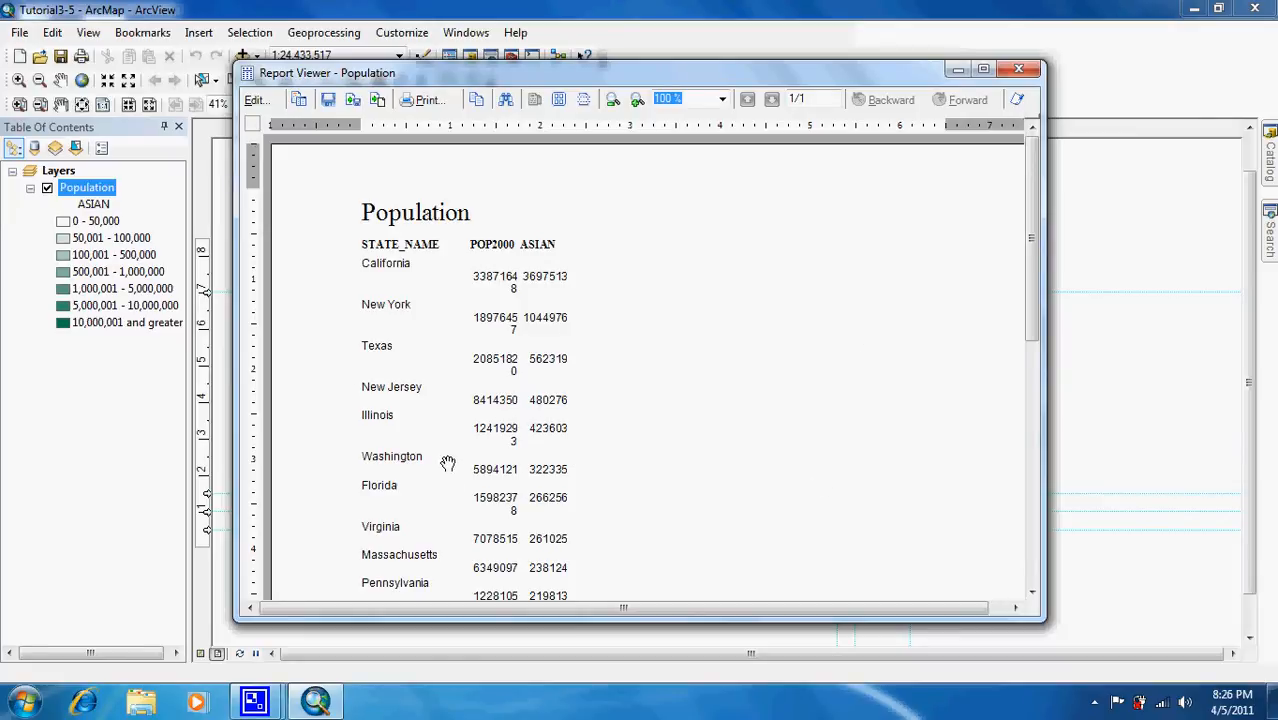
Edit the report design, making the detail section taller and moving the ASIAN label ahead of POP2000 in the page header.
click(256, 100)
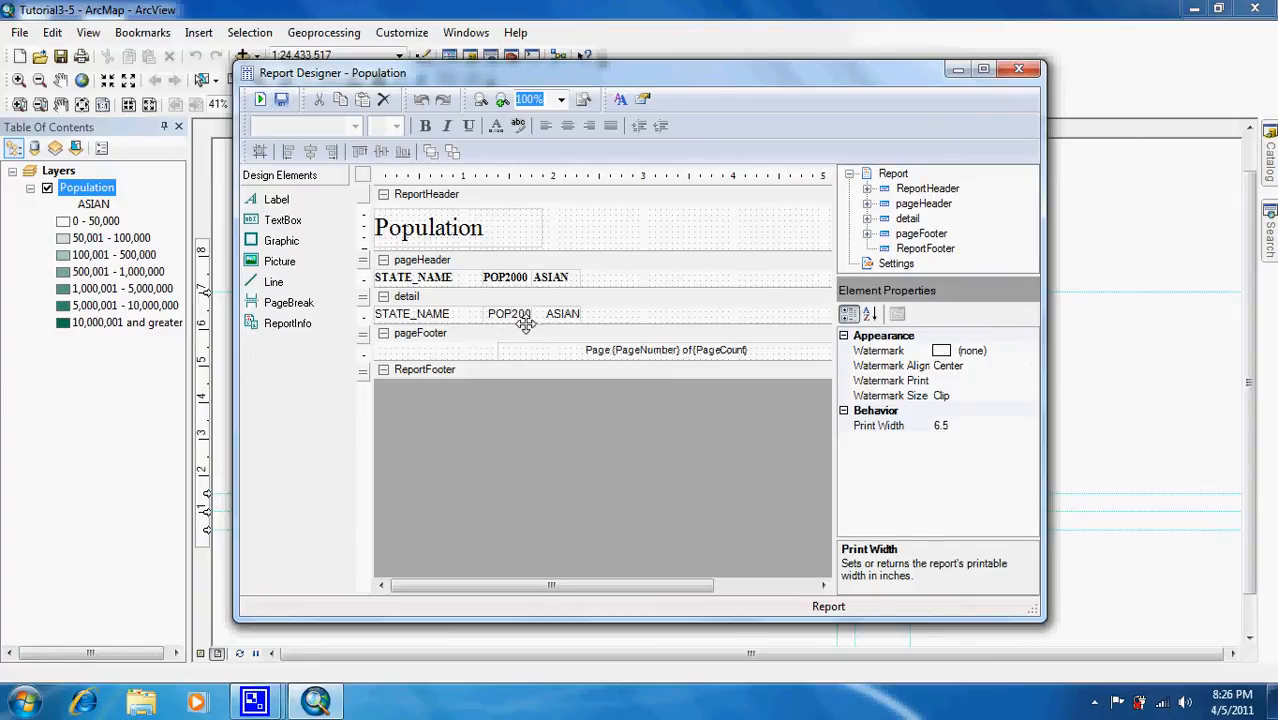
drag(524, 330, 524, 336)
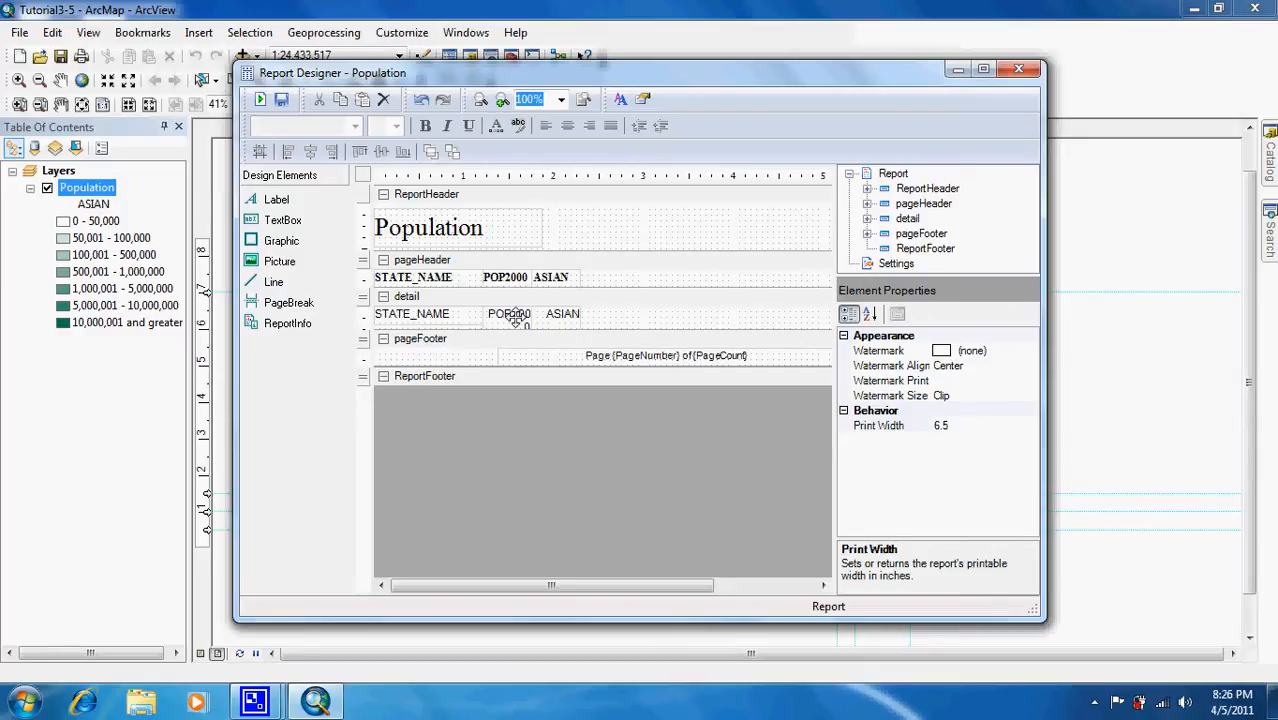
mouse_move(508, 278)
mouse_down()
mouse_move(618, 288)
mouse_move(515, 277)
mouse_up()
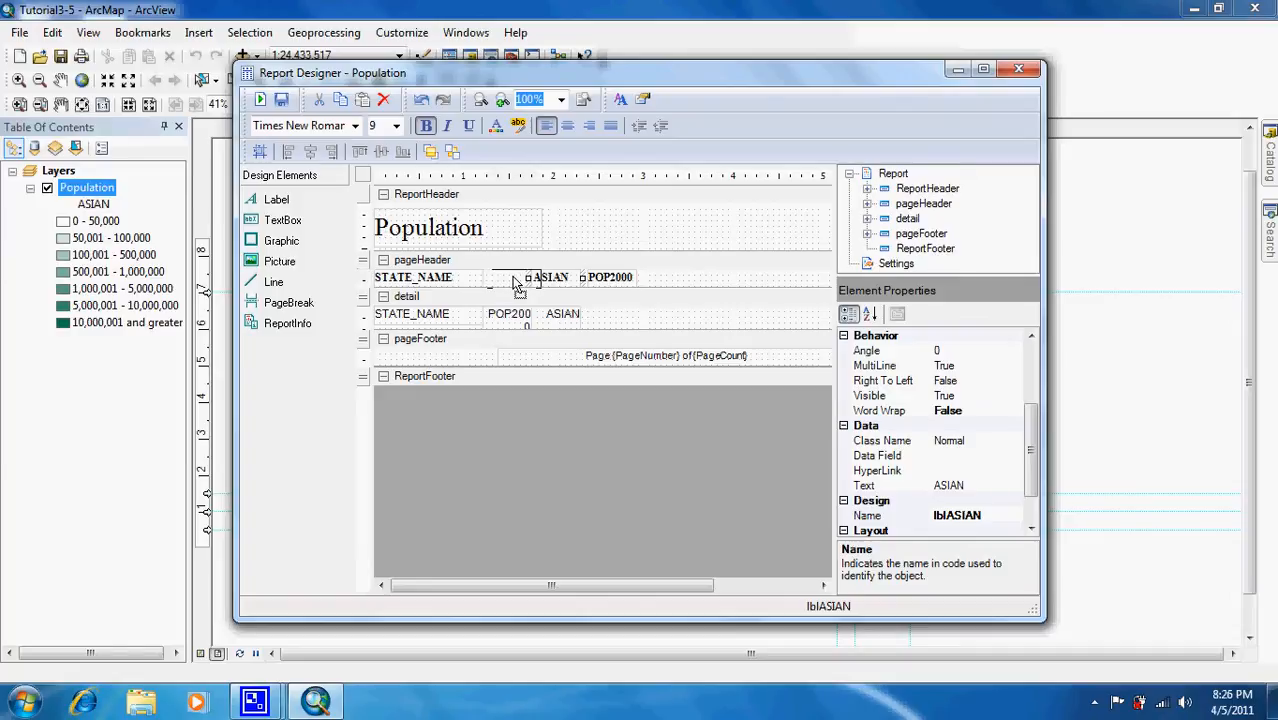
click(604, 278)
drag(604, 278, 514, 323)
Arrange the detail fields under their headings with ASIAN before a widened POP2000 field, and run the report.
click(561, 318)
mouse_move(620, 338)
mouse_down()
mouse_move(577, 343)
mouse_move(614, 333)
mouse_up()
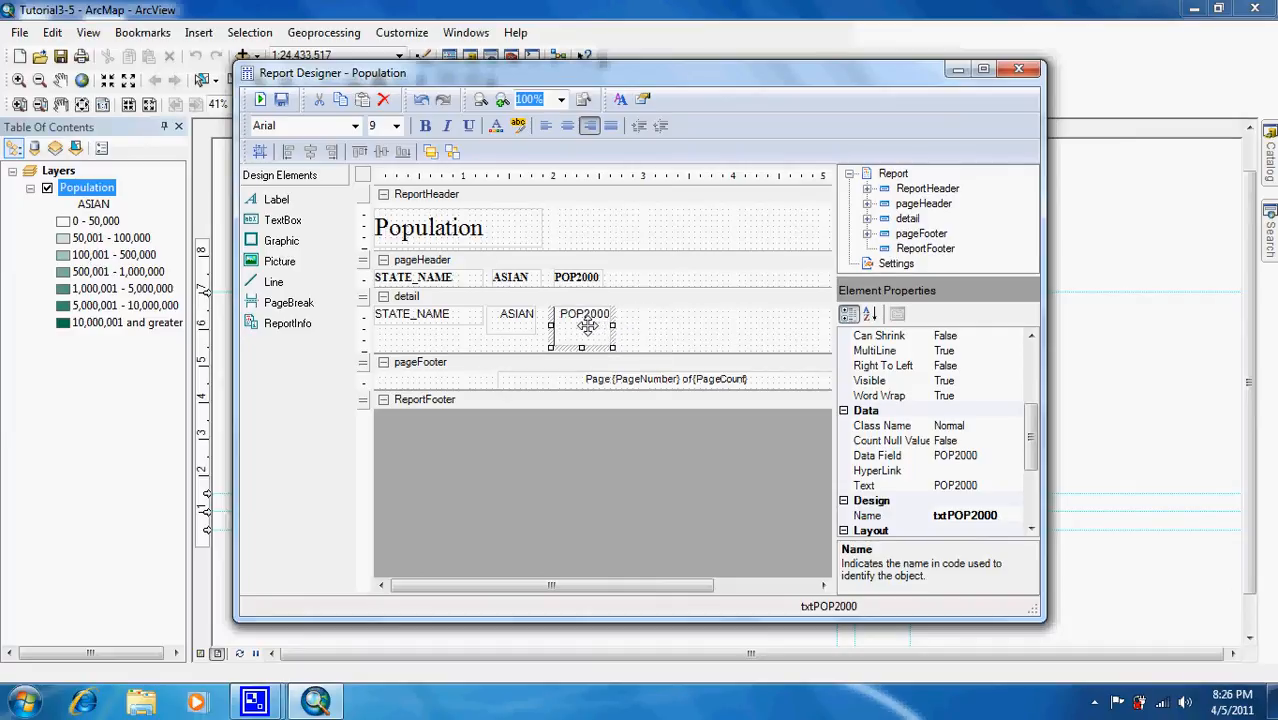
drag(590, 326, 585, 326)
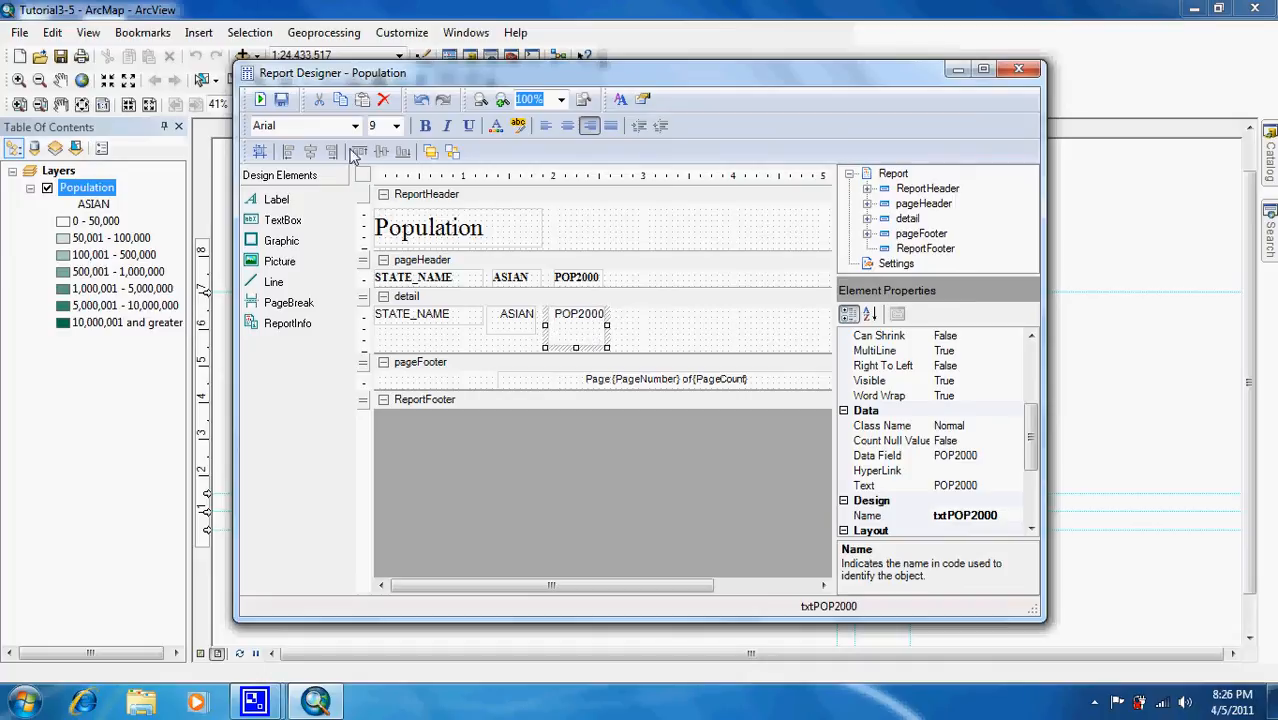
click(259, 99)
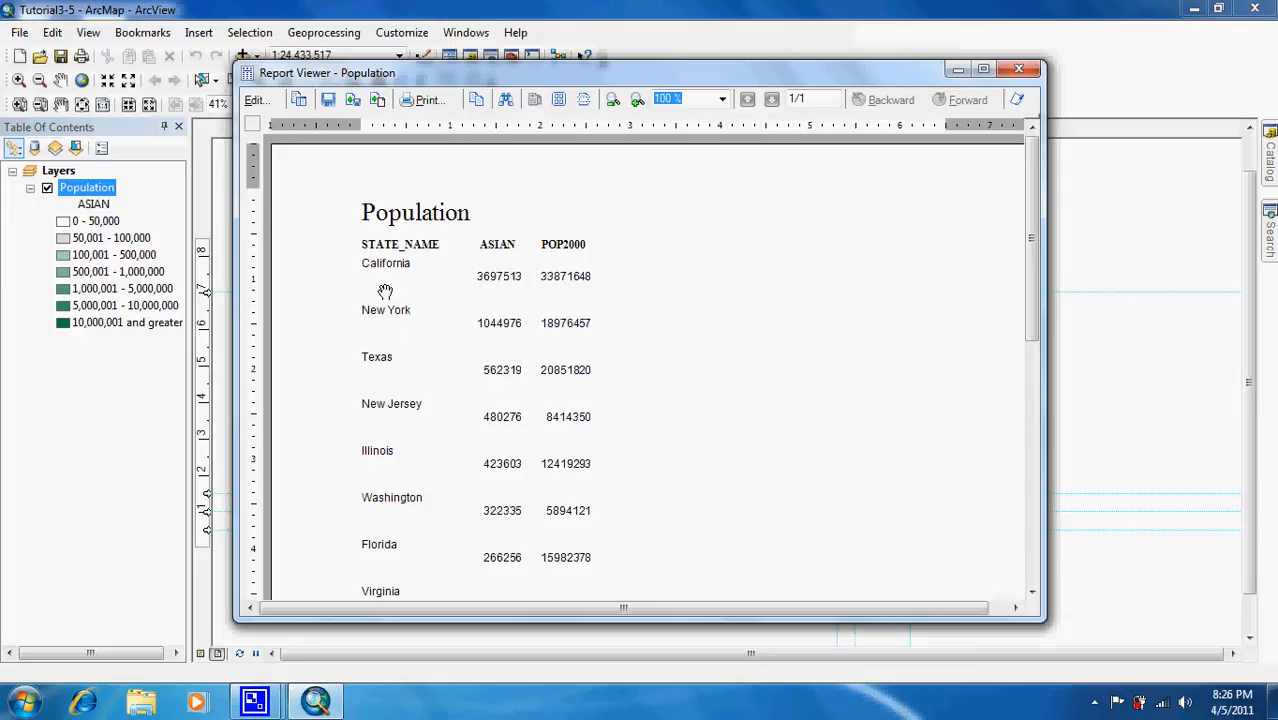
Edit the report design, move the STATE_NAME detail field down in line with the number values, and run the report.
click(253, 100)
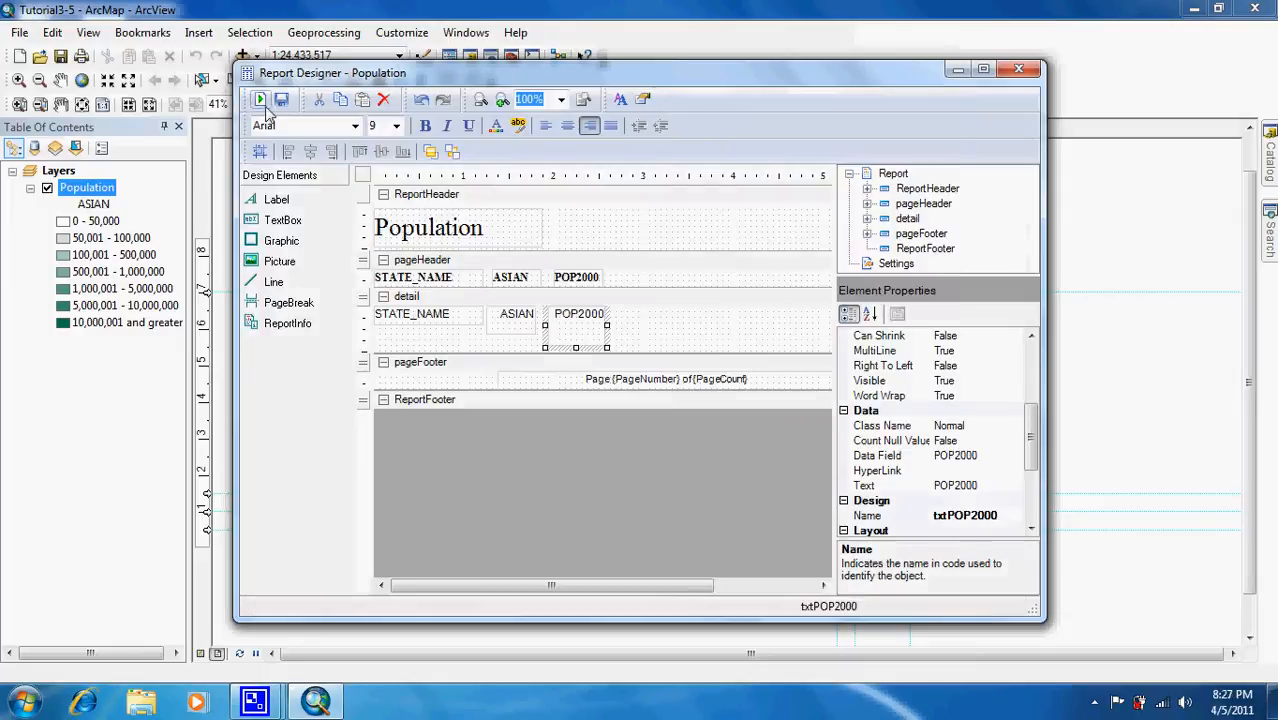
click(429, 317)
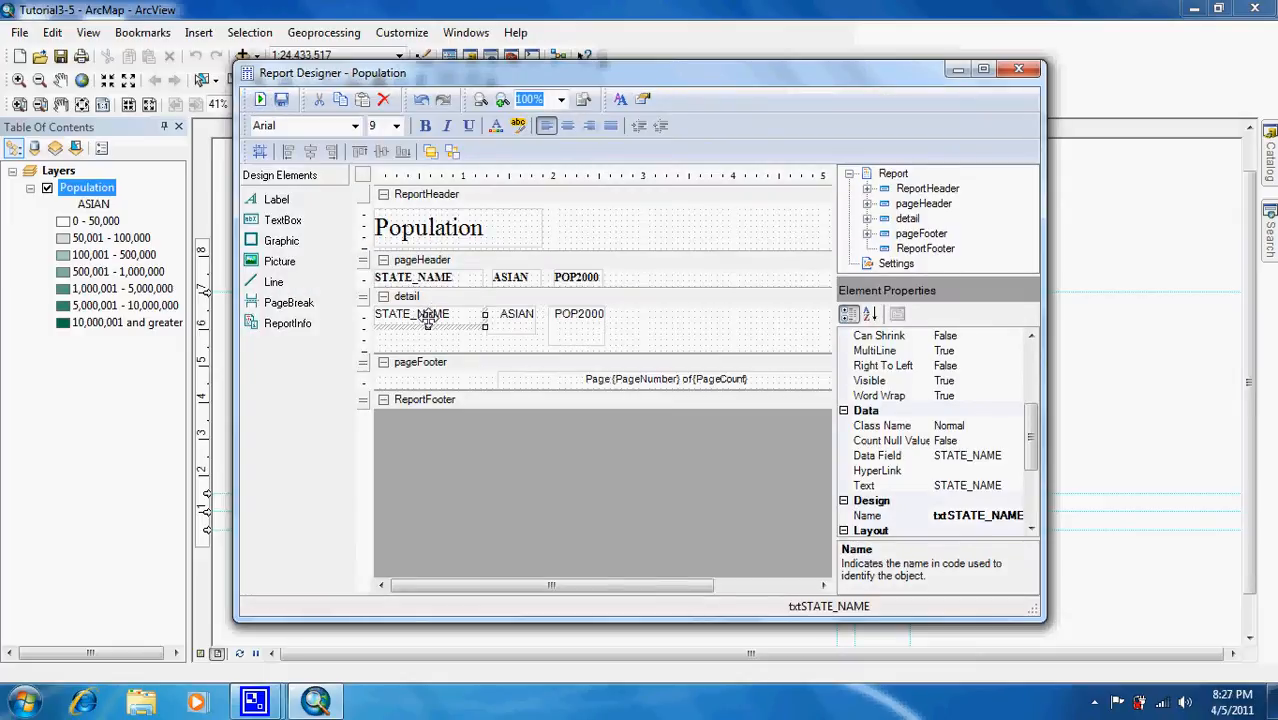
drag(429, 327, 432, 338)
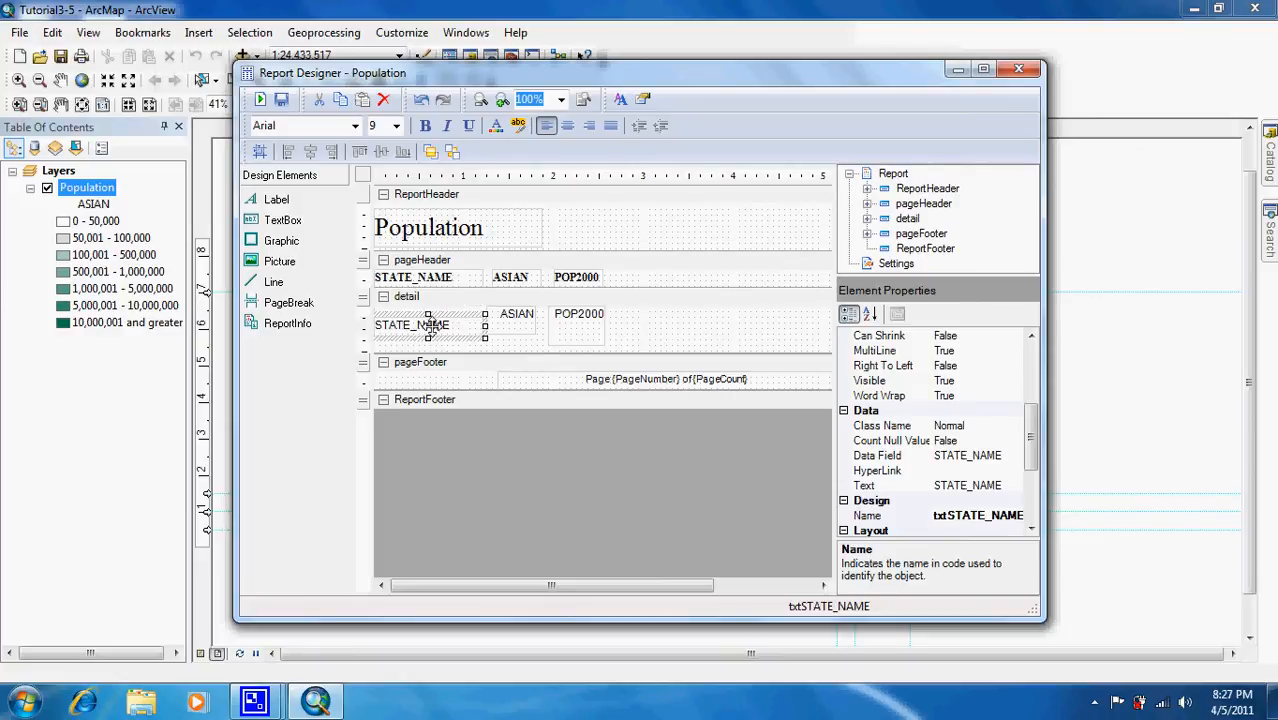
click(260, 100)
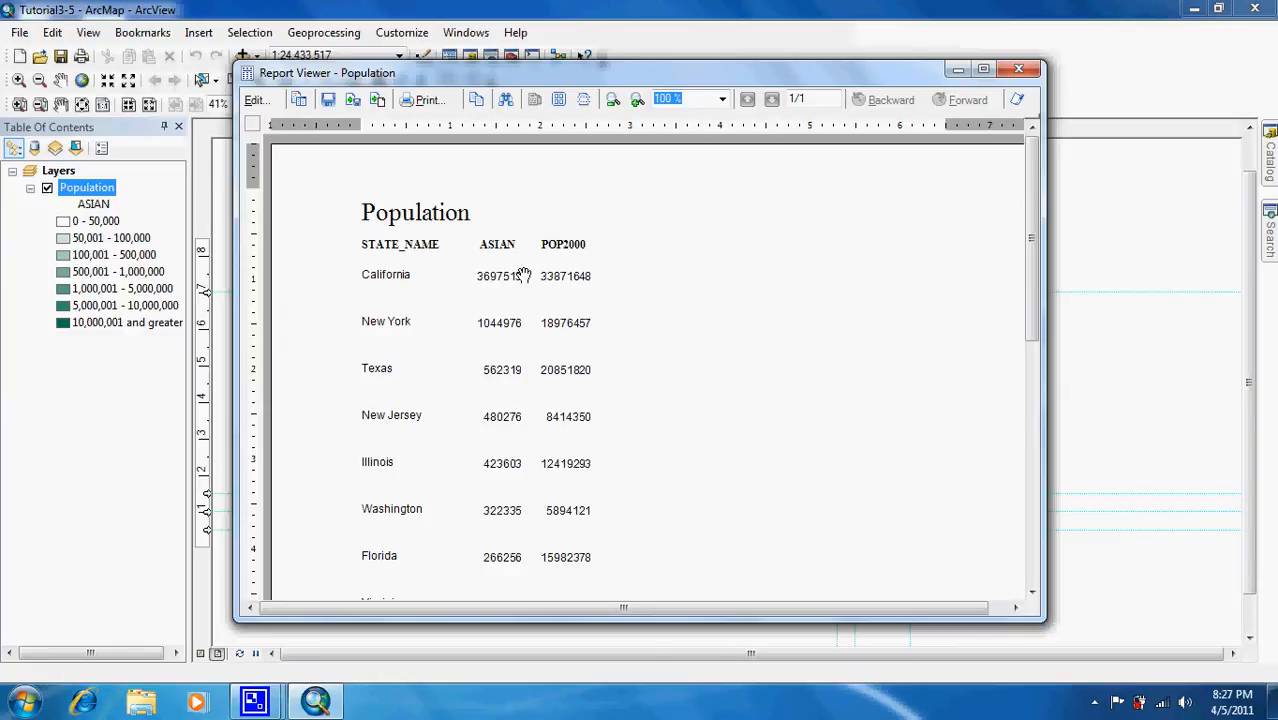
Edit the report design again and change the text of the STATE_NAME label in the page header to State.
click(255, 99)
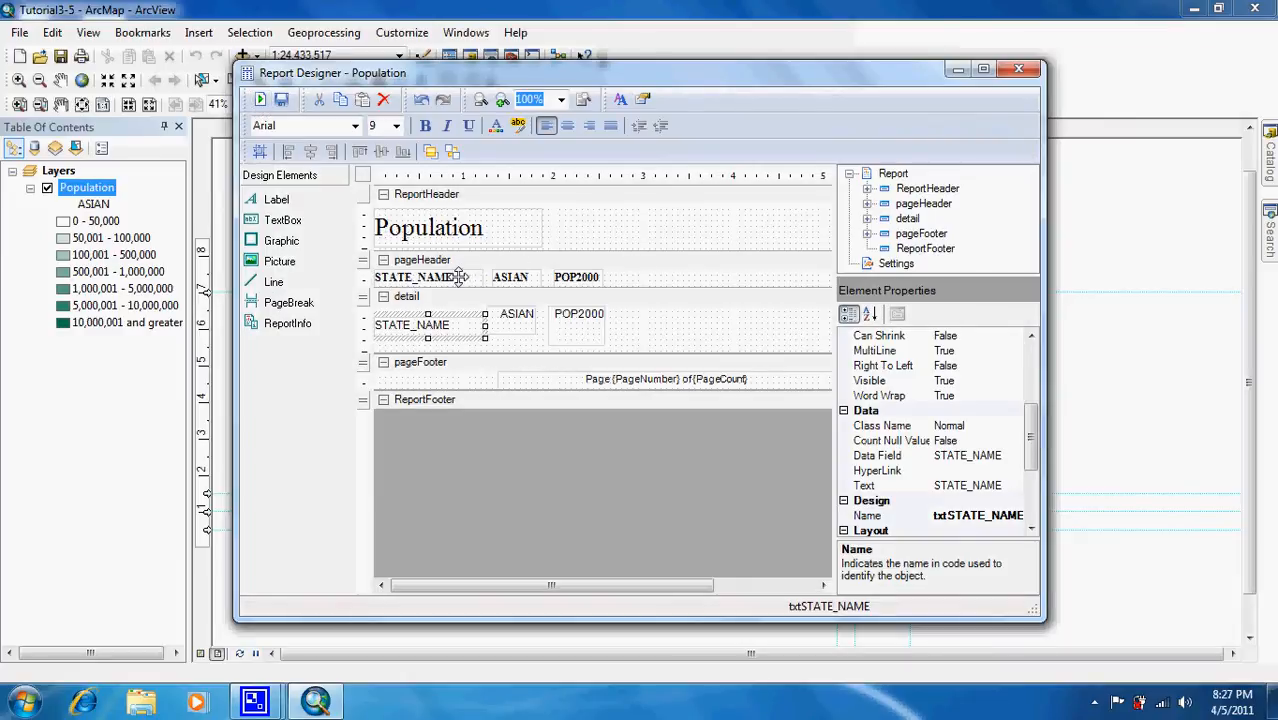
click(468, 272)
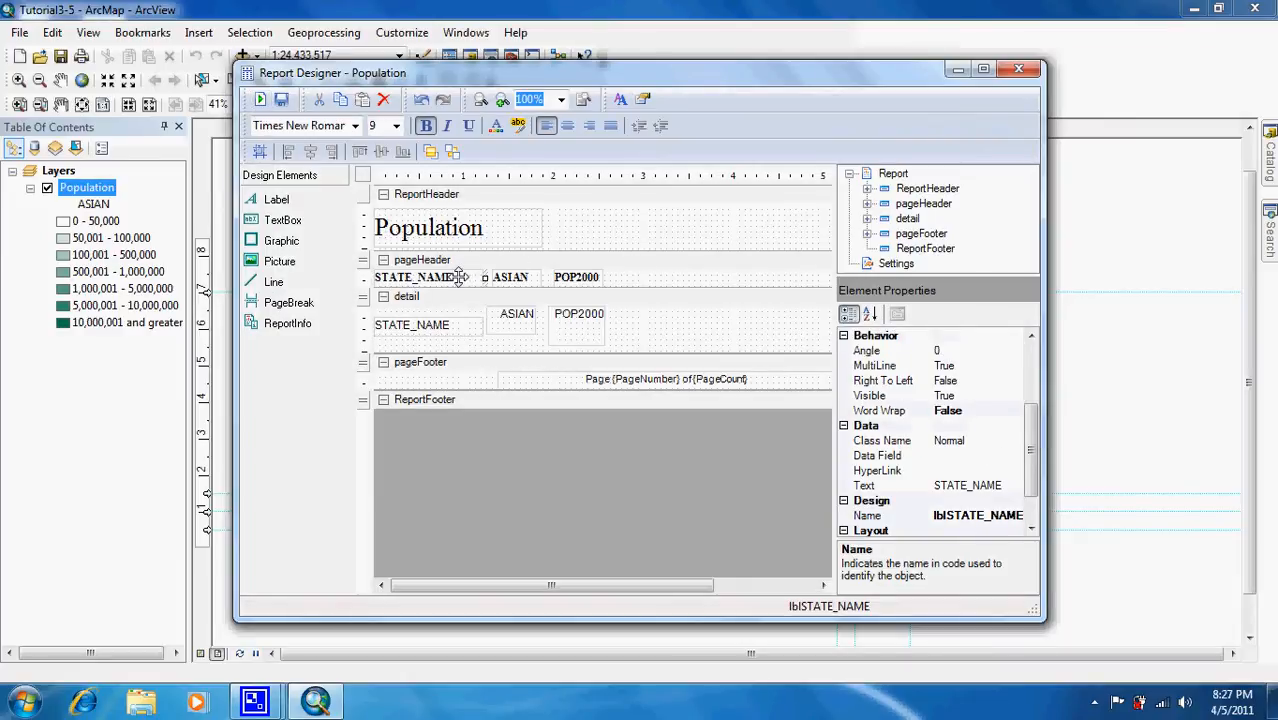
click(1000, 486)
click(996, 490)
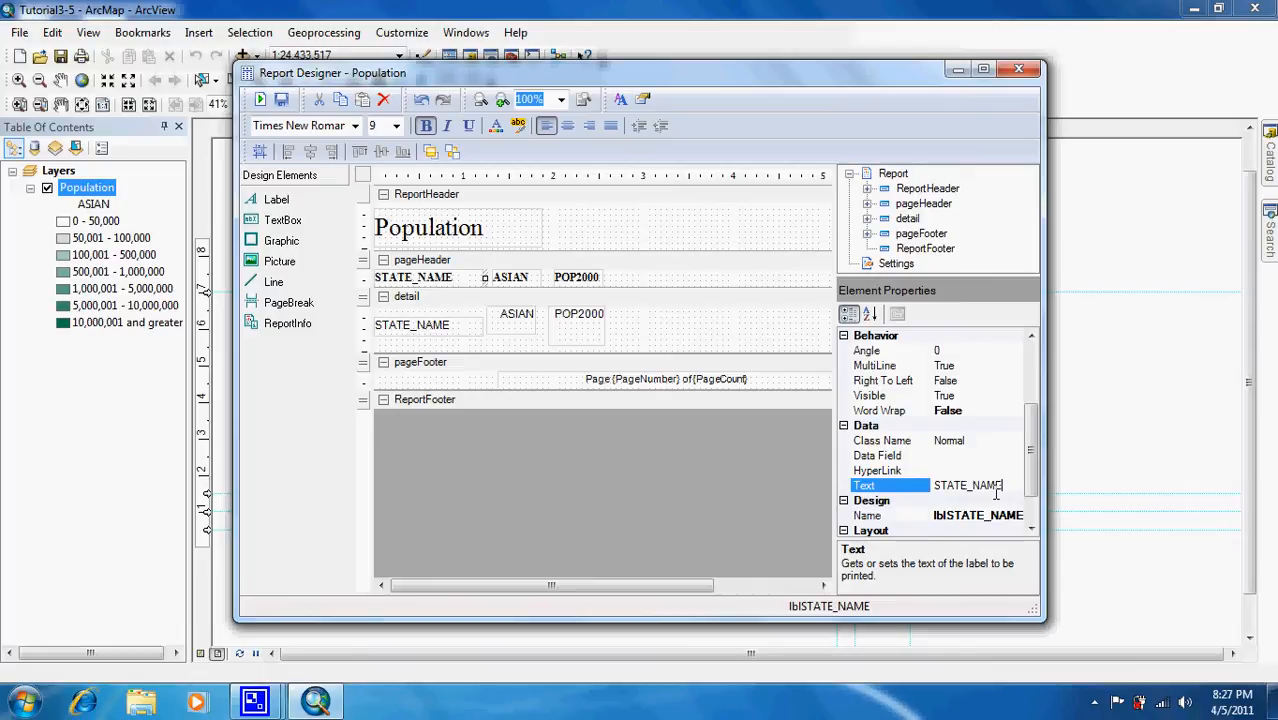
key(BackSpace)
key(BackSpace)
key(BackSpace)
key(BackSpace)
key(BackSpace)
key(BackSpace)
key(BackSpace)
key(BackSpace)
key(BackSpace)
key(BackSpace)
Change the page header labels ASIAN to Asian and POP2000 to Total, and run the report.
click(518, 280)
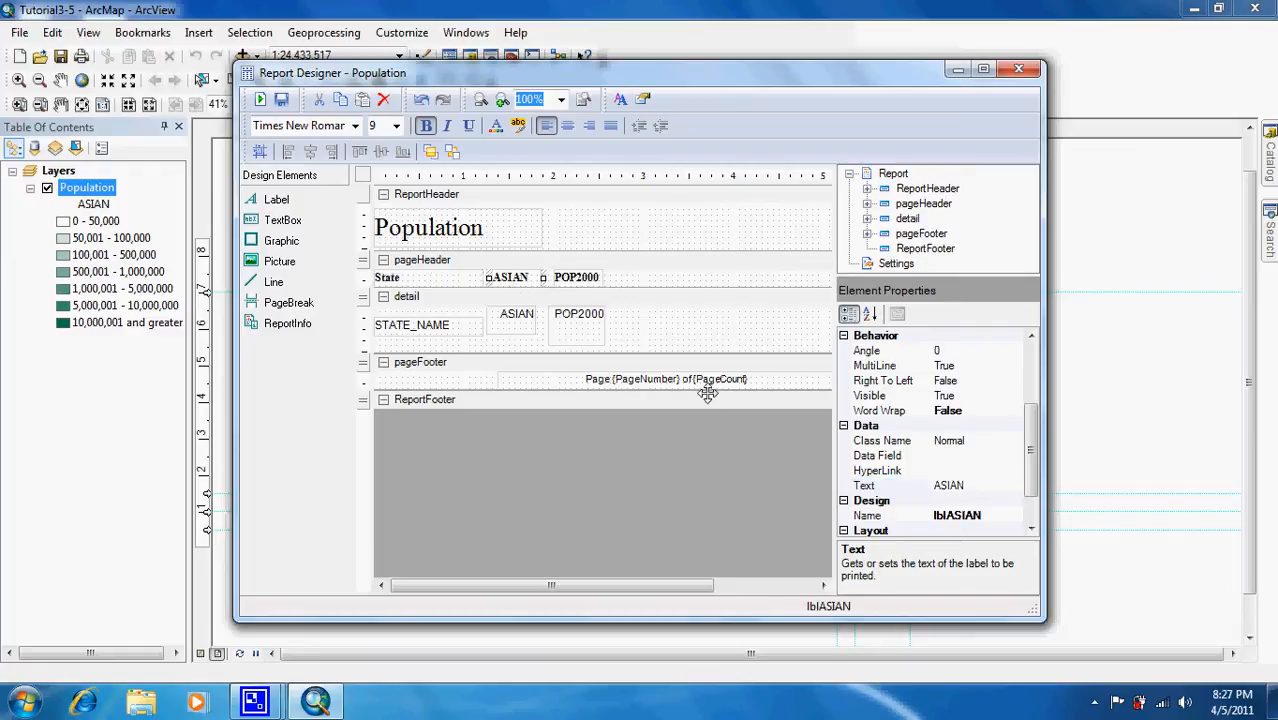
click(969, 484)
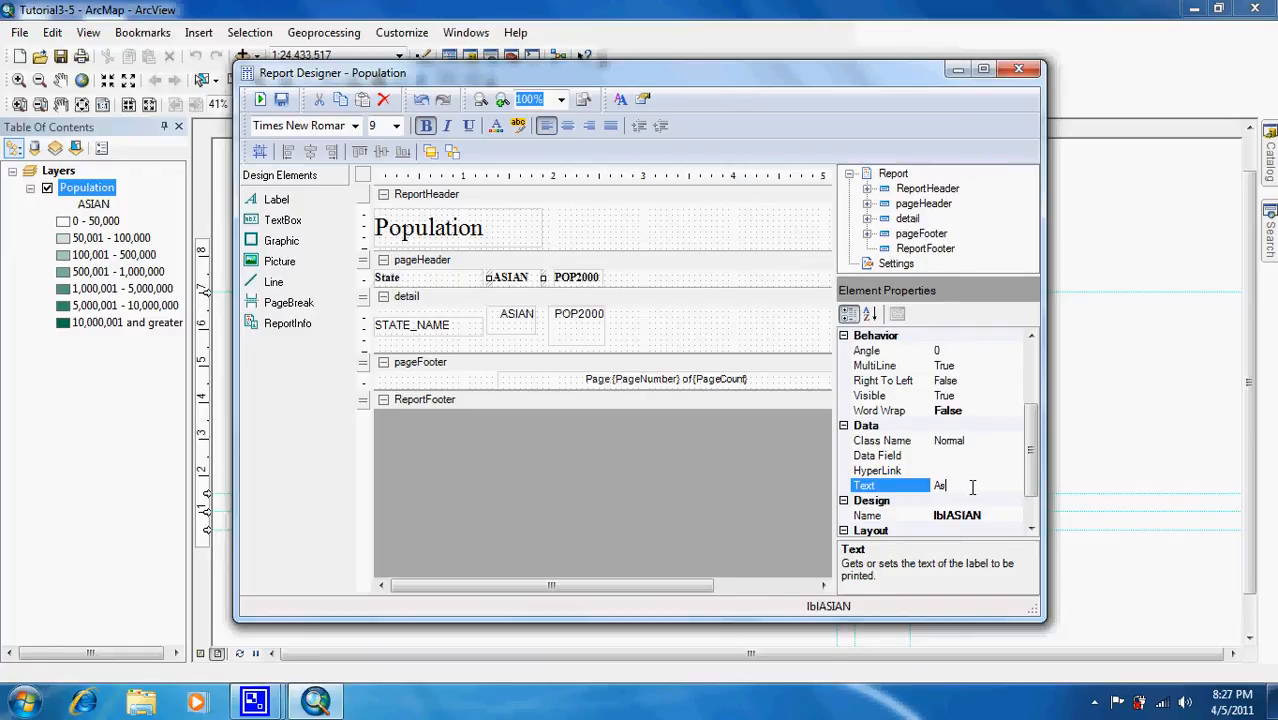
text(Asian)
click(575, 278)
click(995, 486)
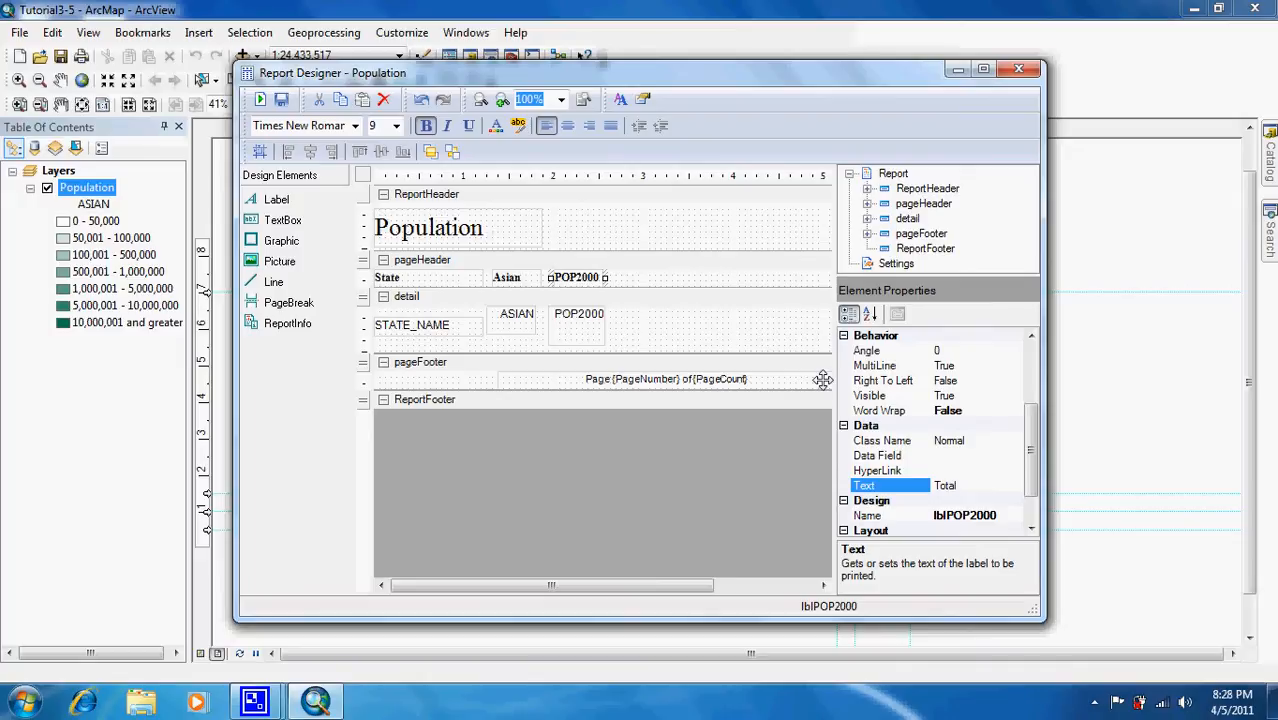
click(261, 100)
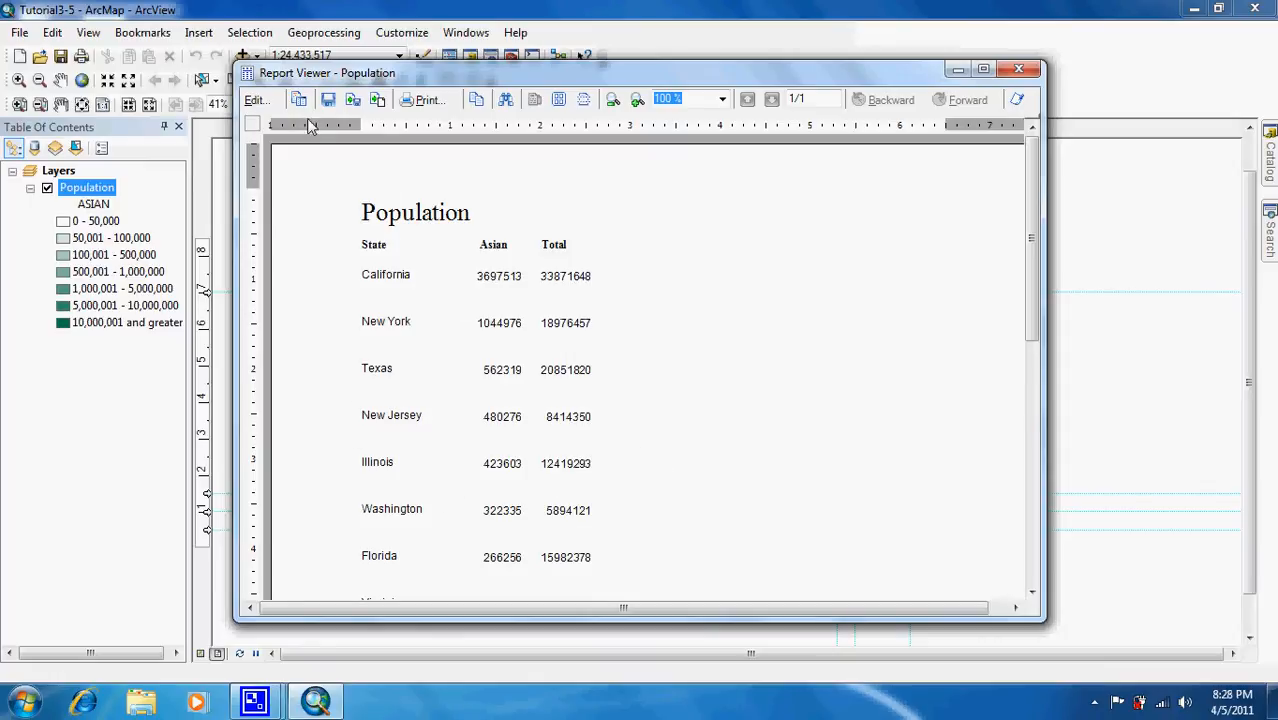
Save the report document as Asian Report in C:\ESRIPress\GIST1\MyExercises\Chapter3.
click(329, 101)
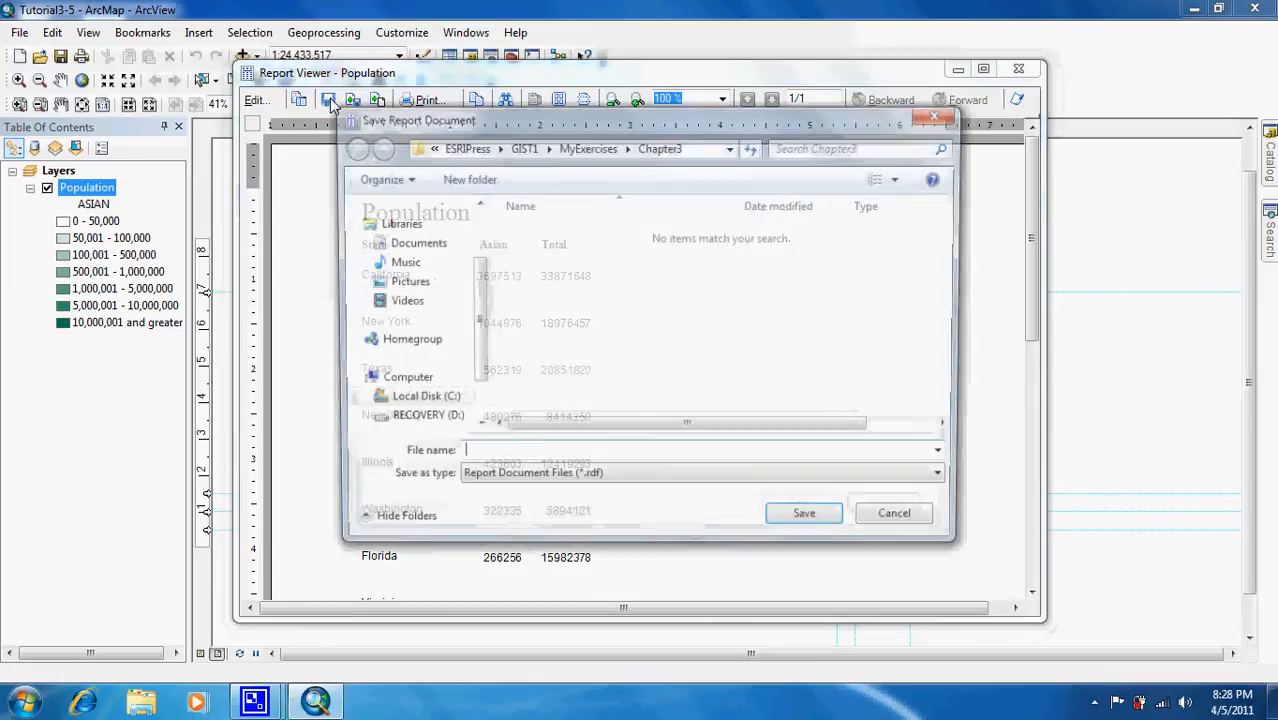
click(414, 400)
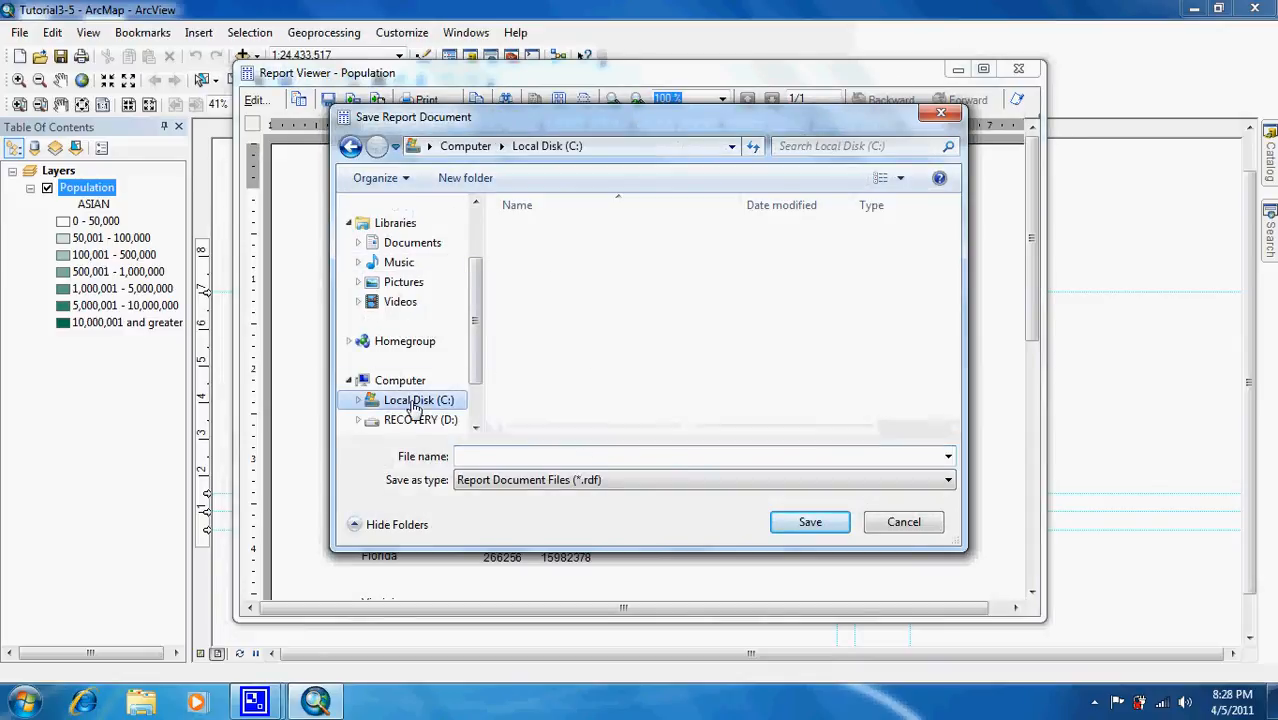
double_click(545, 272)
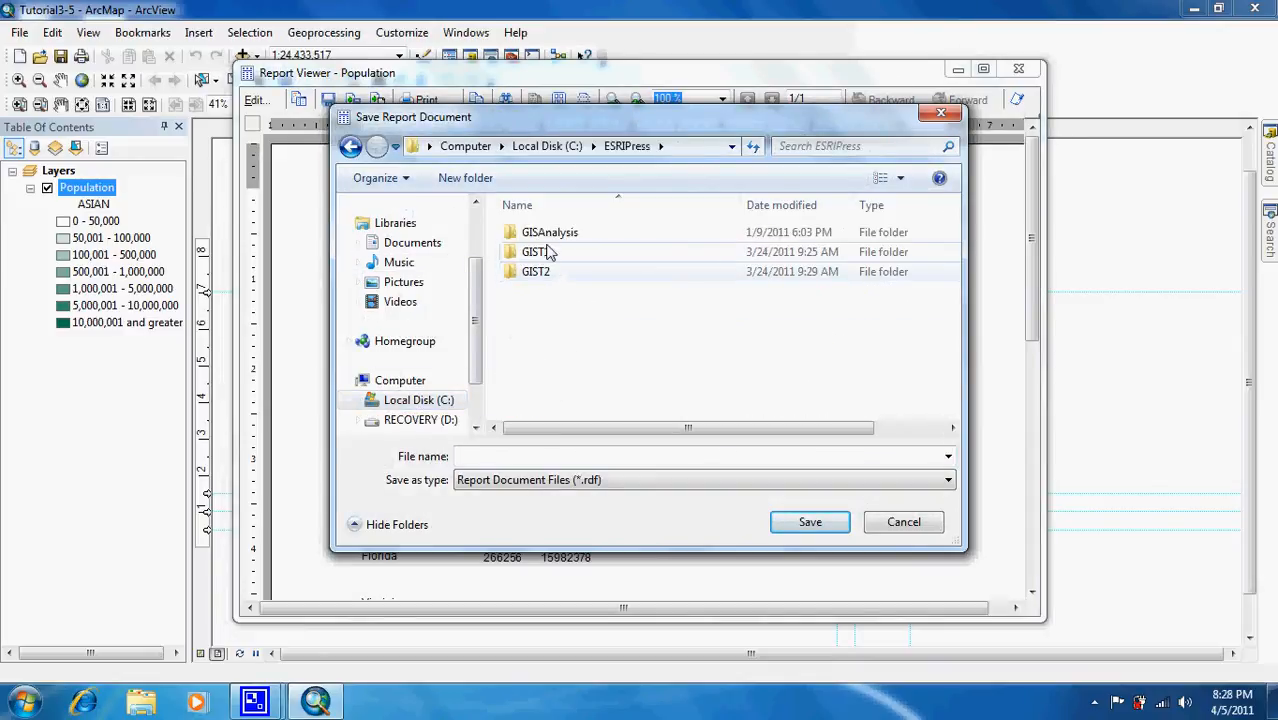
double_click(548, 251)
double_click(558, 291)
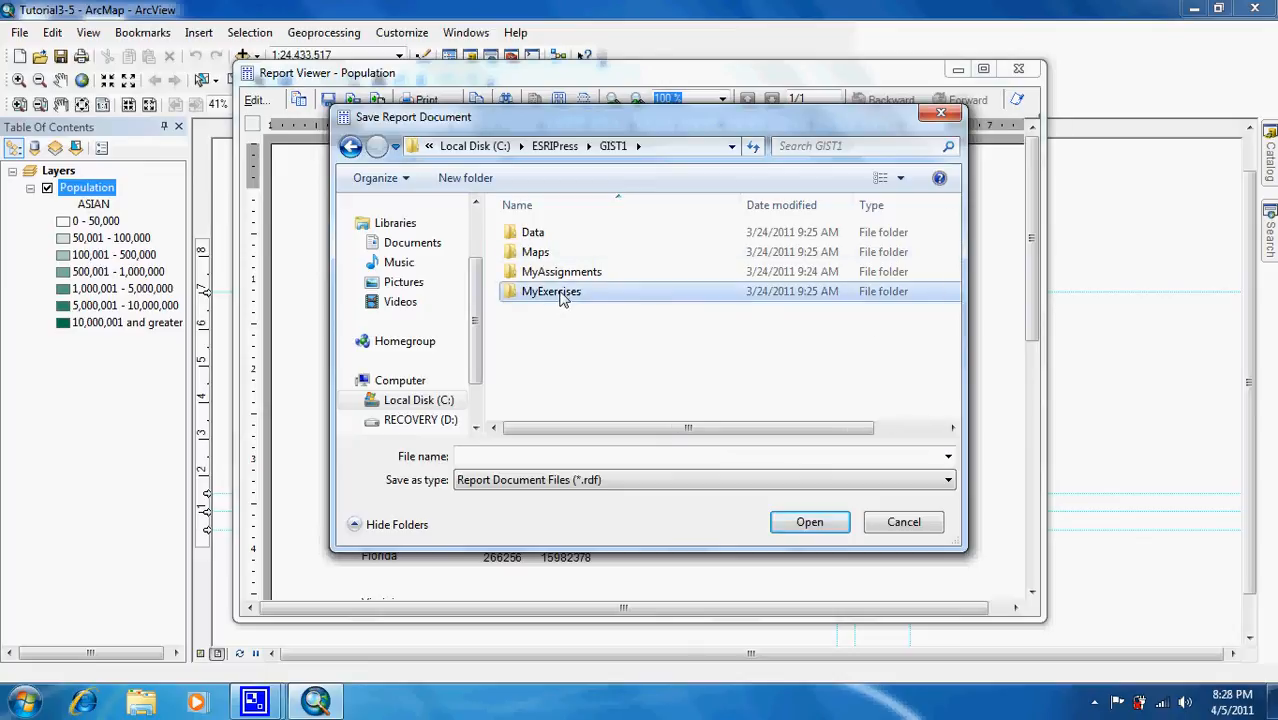
double_click(558, 278)
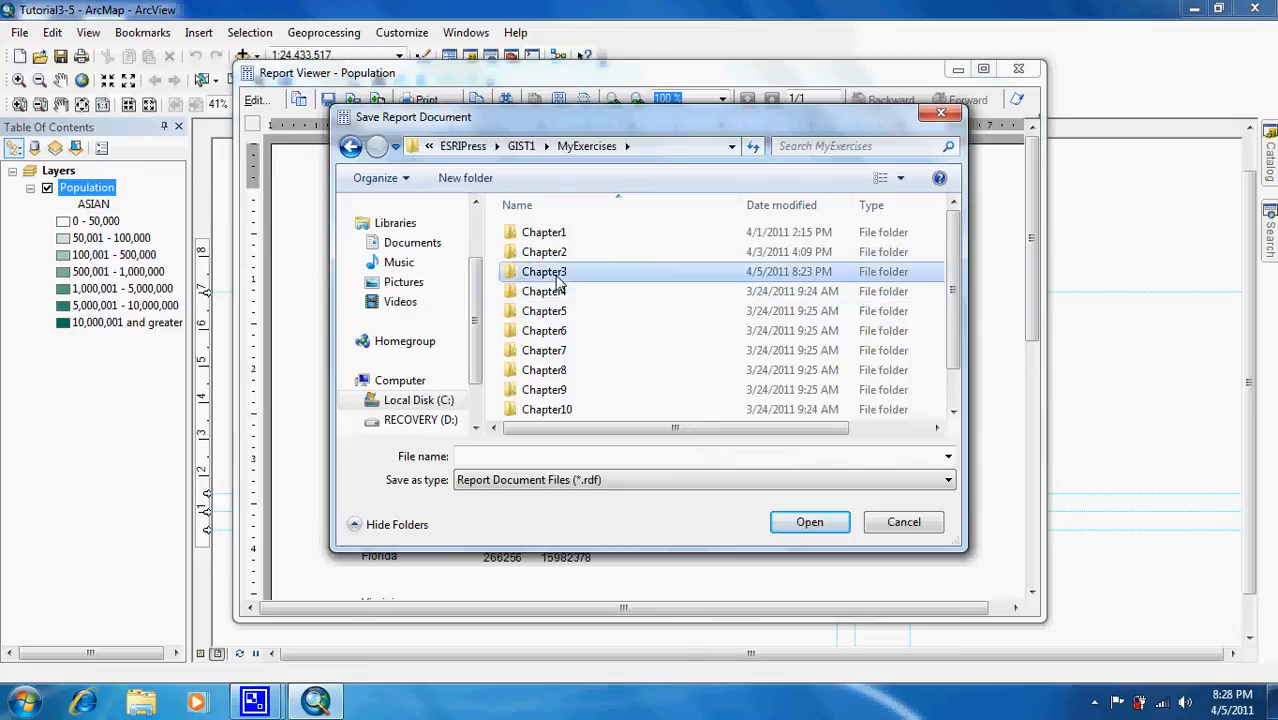
click(625, 455)
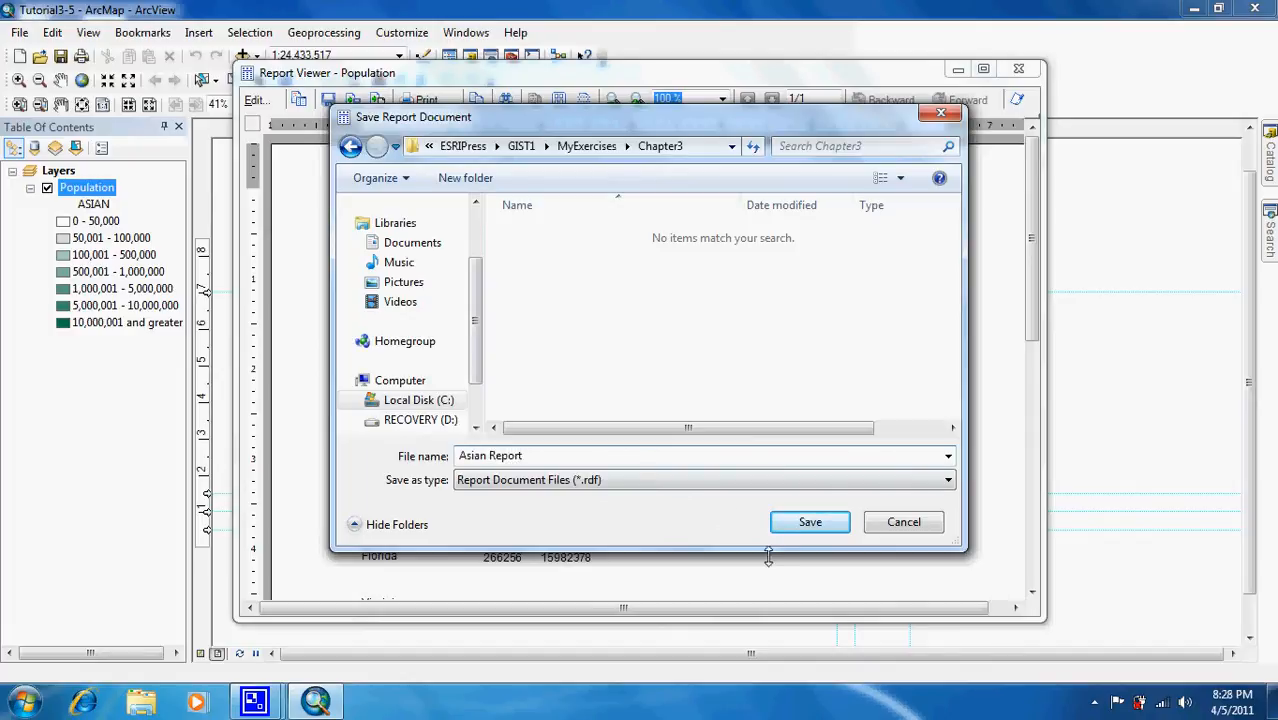
click(808, 527)
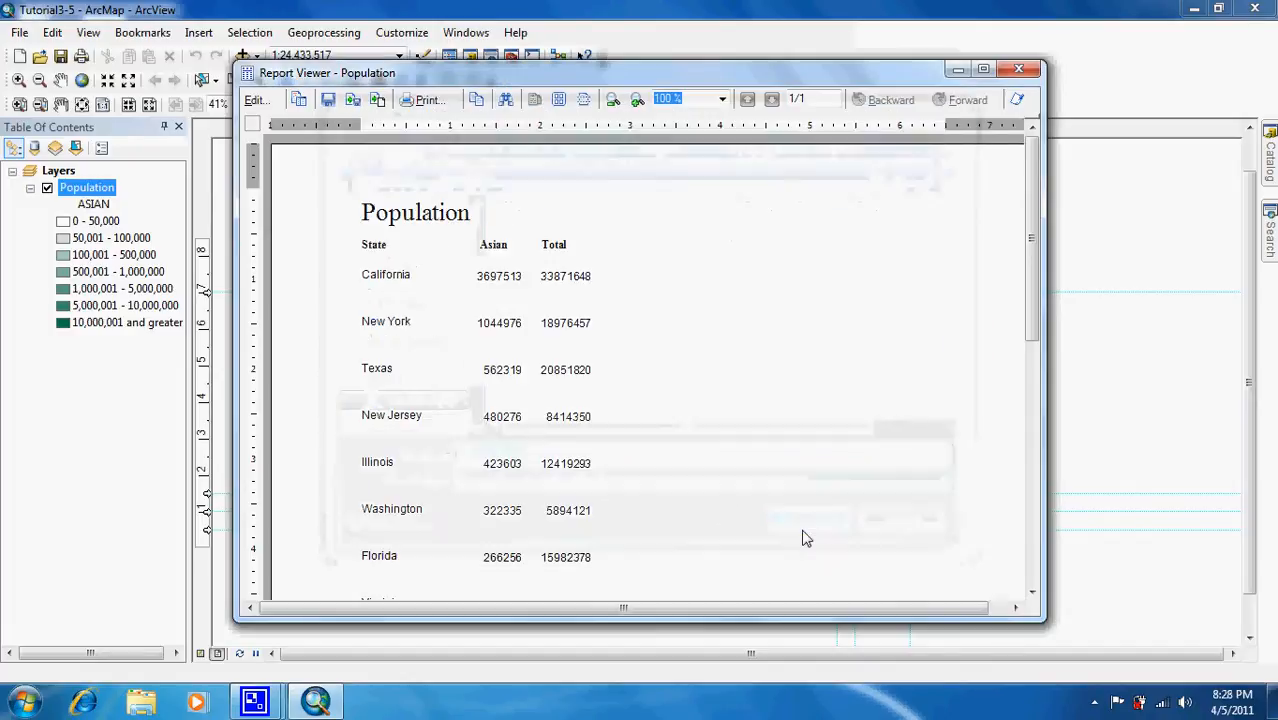
Start a report export and set its format to Microsoft Excel (XLS).
click(351, 102)
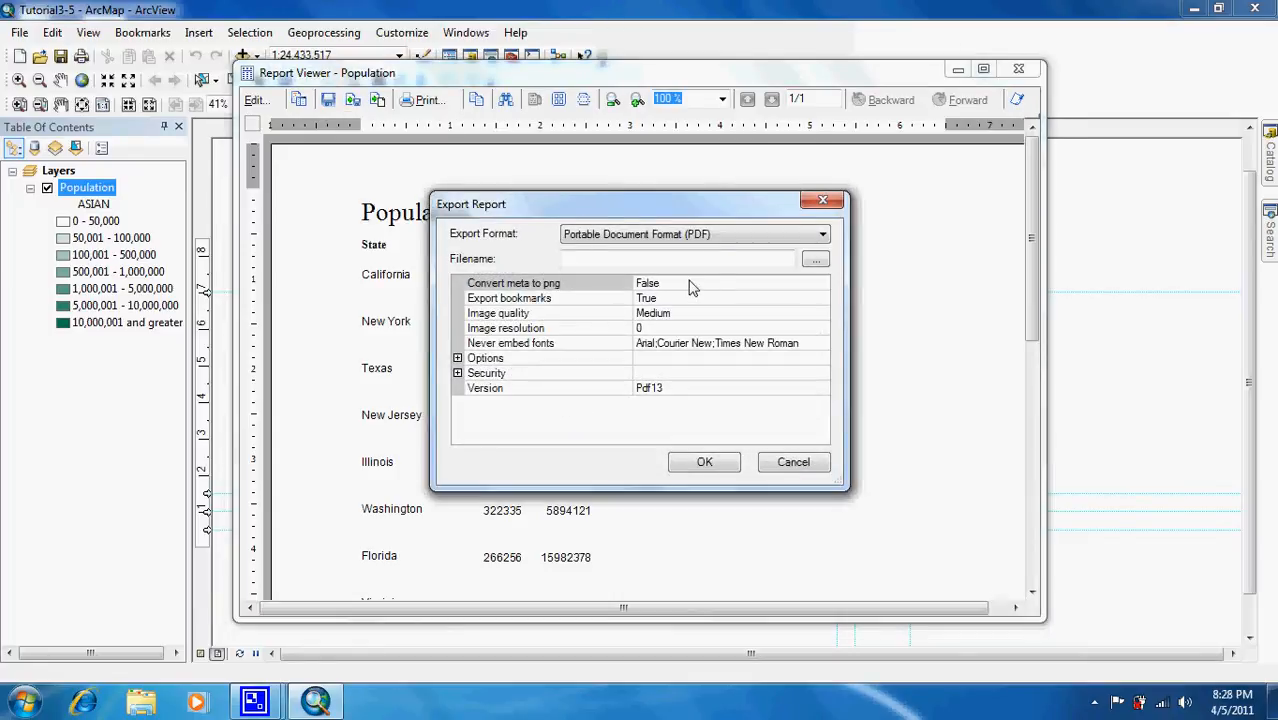
click(720, 236)
click(713, 313)
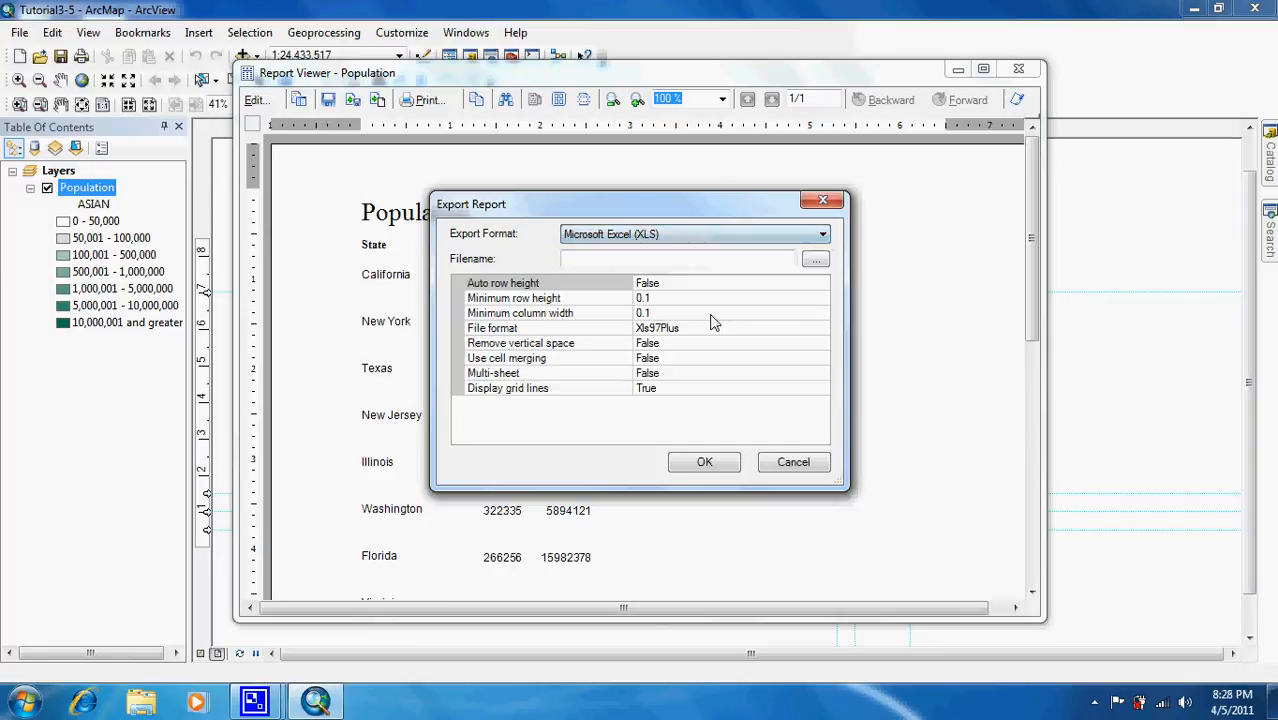
Name the export file Asian Report in C:\ESRIPress\GIST1\MyExercises\Chapter3 and export the report.
click(814, 261)
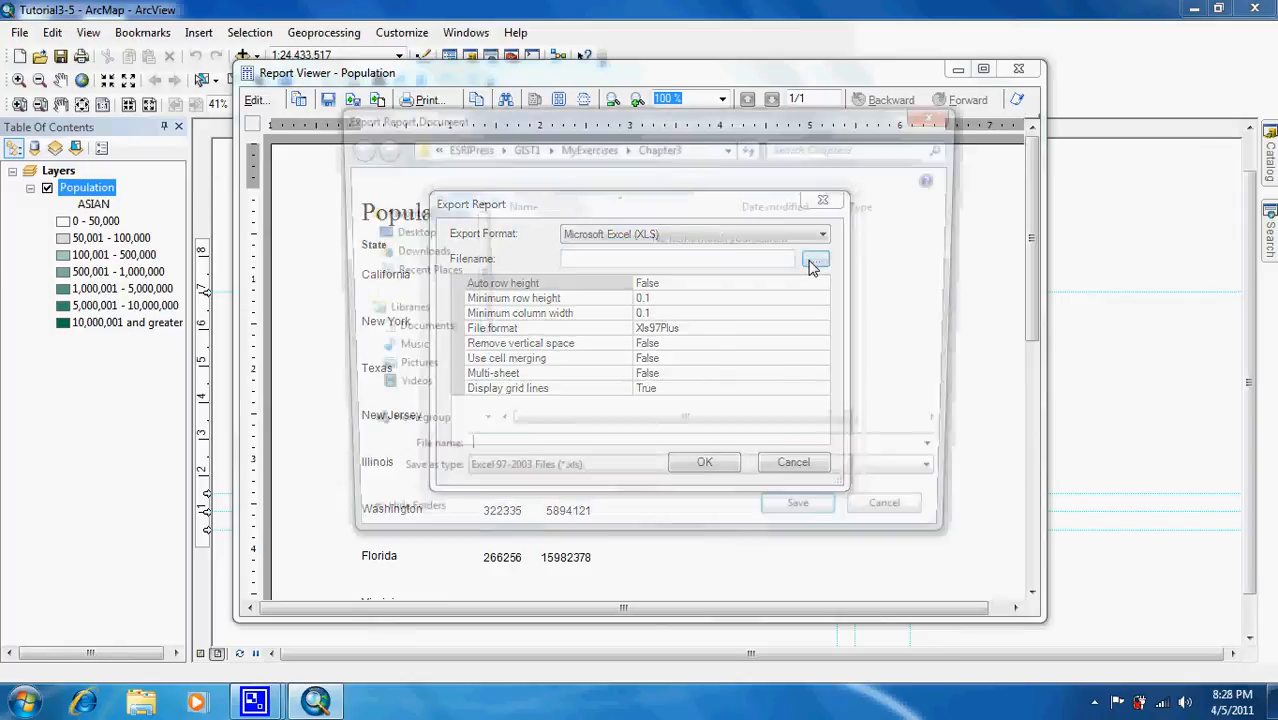
click(400, 401)
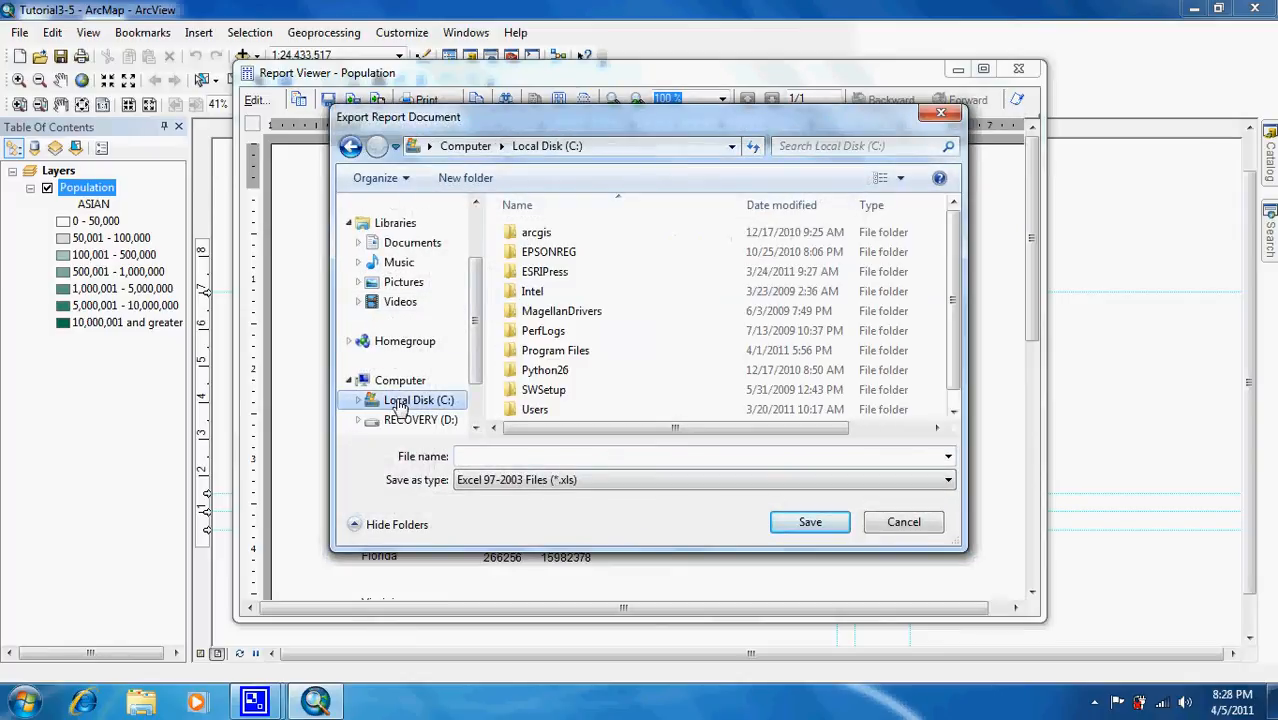
click(578, 276)
double_click(579, 276)
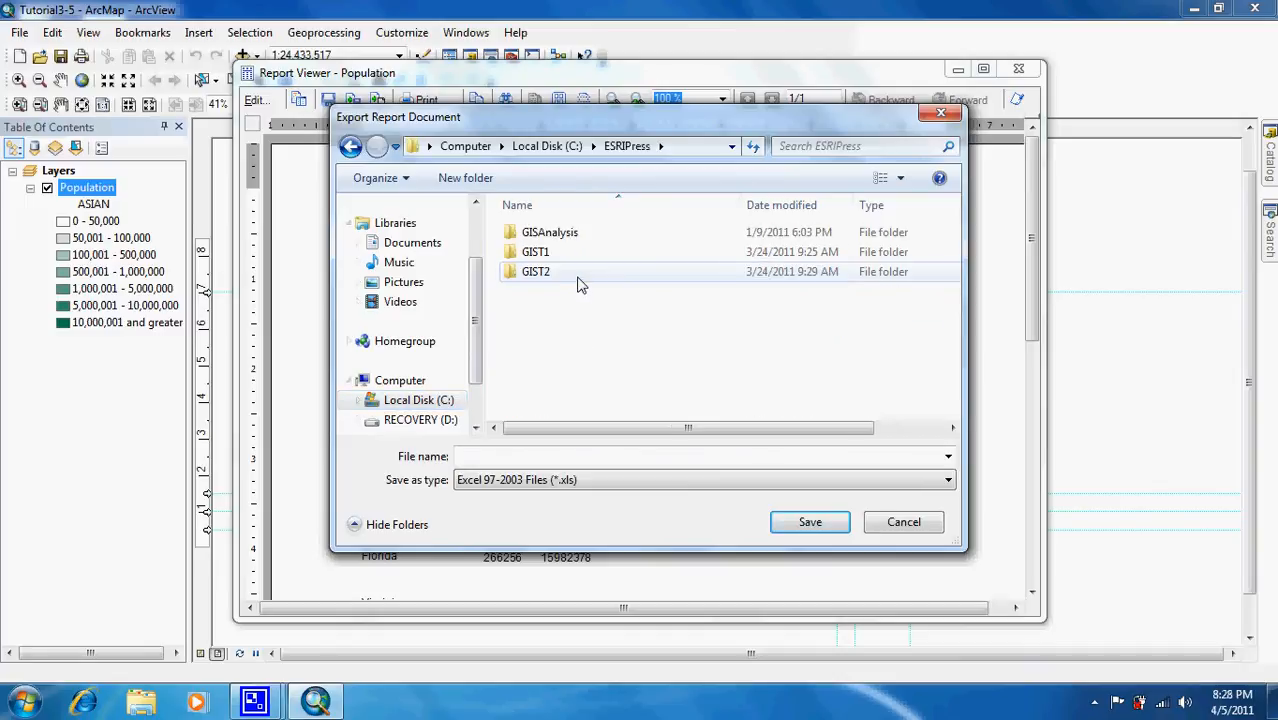
double_click(562, 253)
double_click(562, 292)
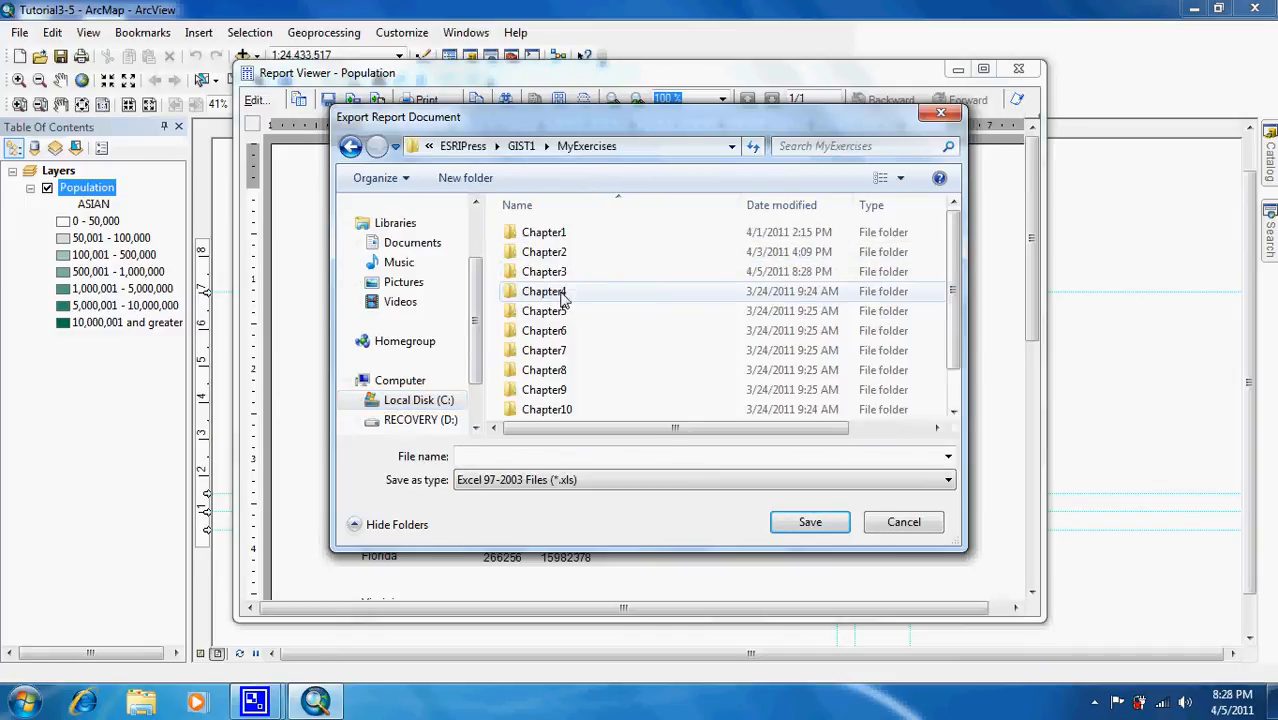
double_click(559, 274)
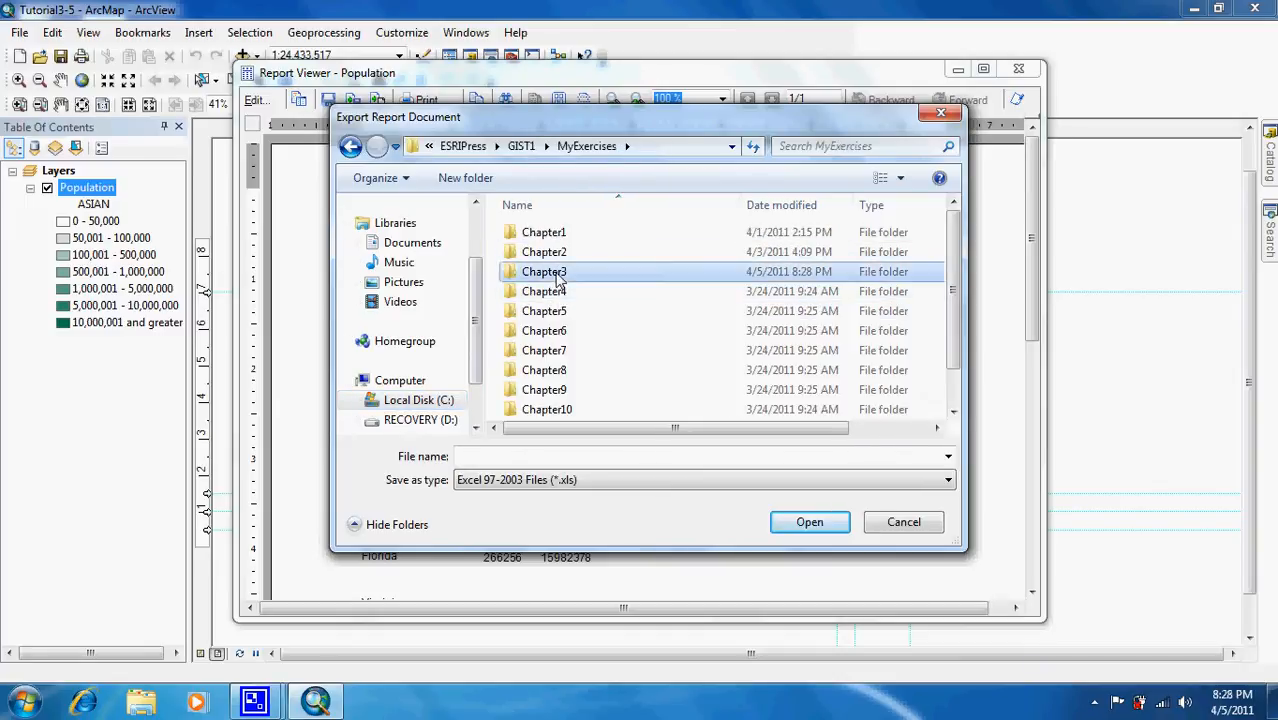
click(602, 456)
text(Asian Report)
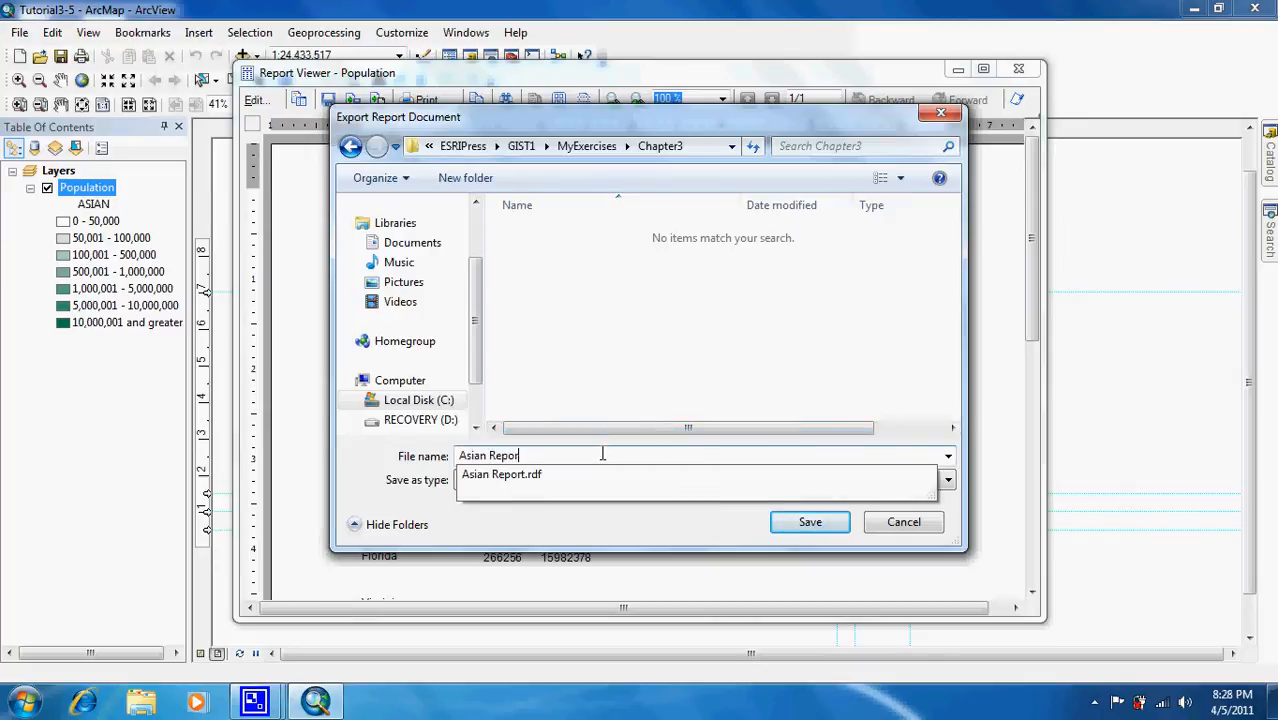
click(796, 528)
click(705, 462)
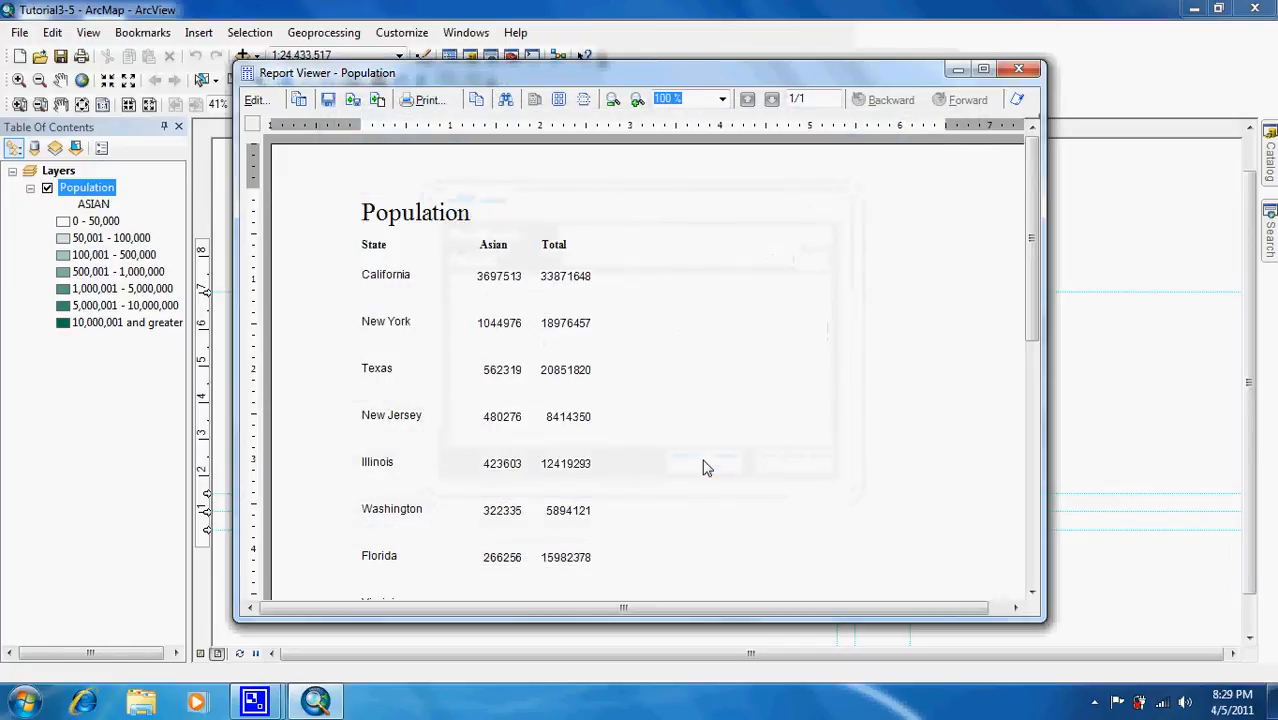
Close the report viewer and open the exported Asian Report Excel file from the MyExercises\Chapter3 folder in Windows Explorer.
click(1019, 70)
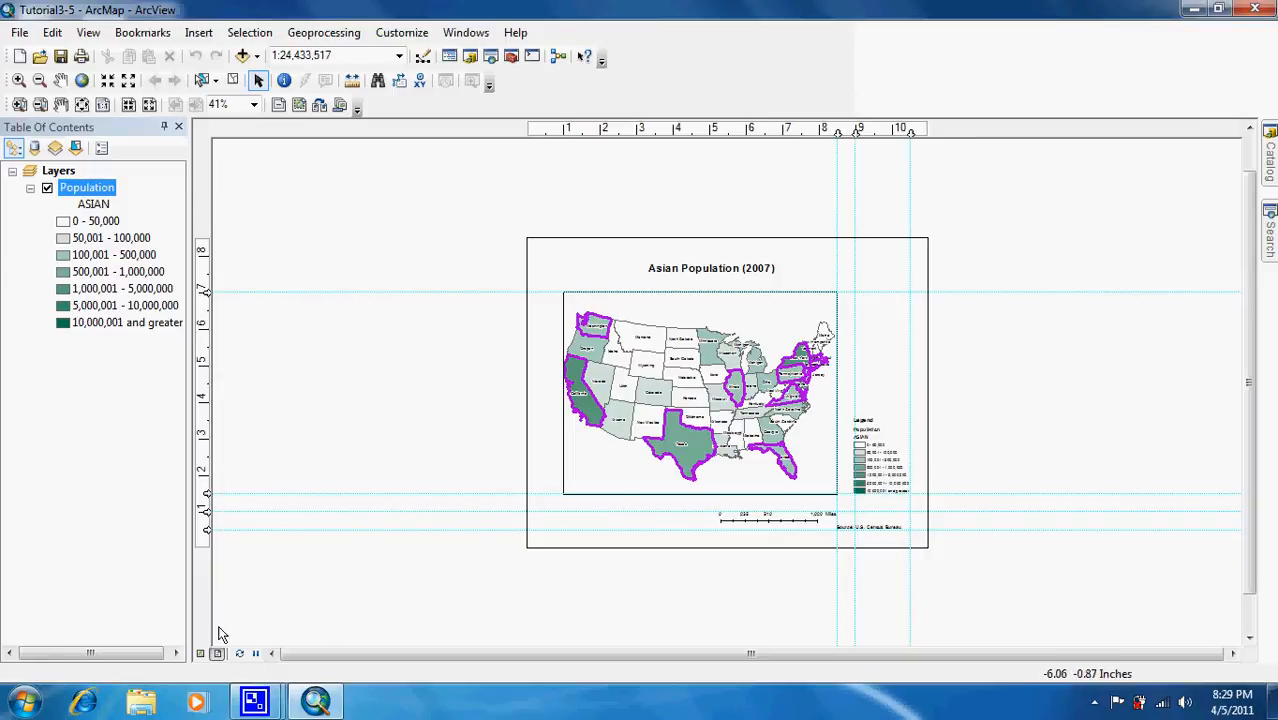
click(140, 708)
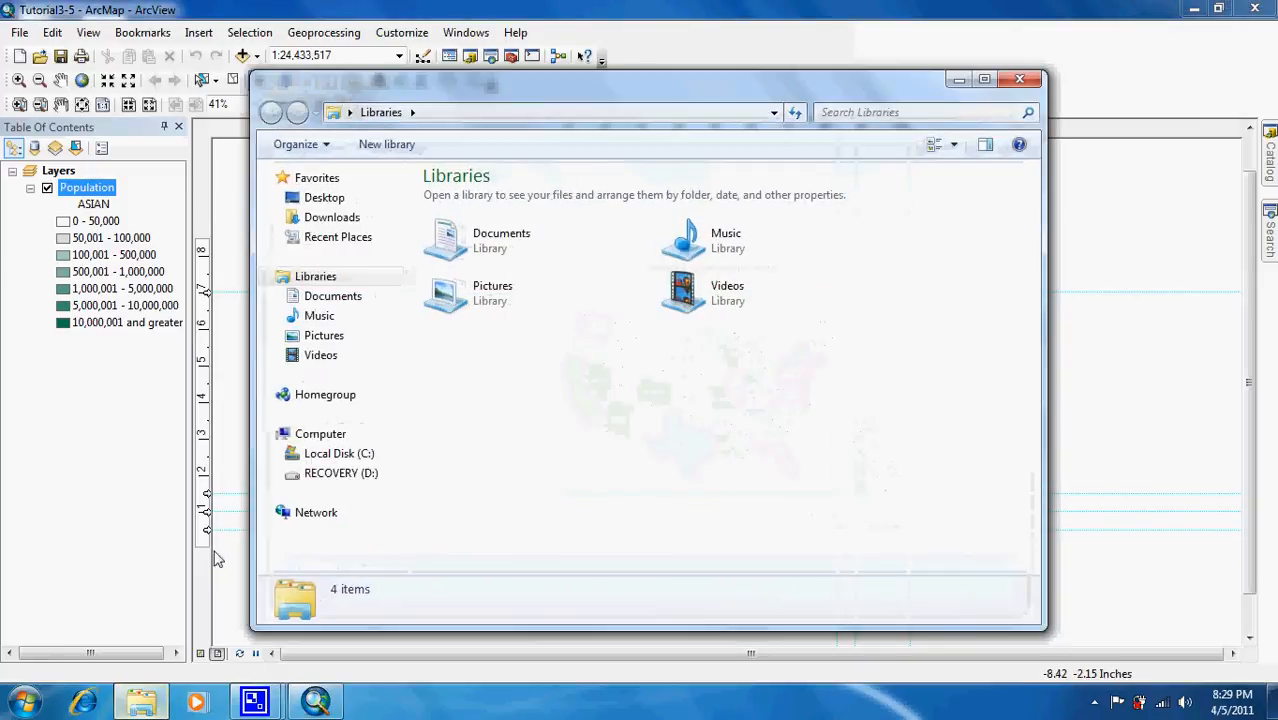
click(337, 453)
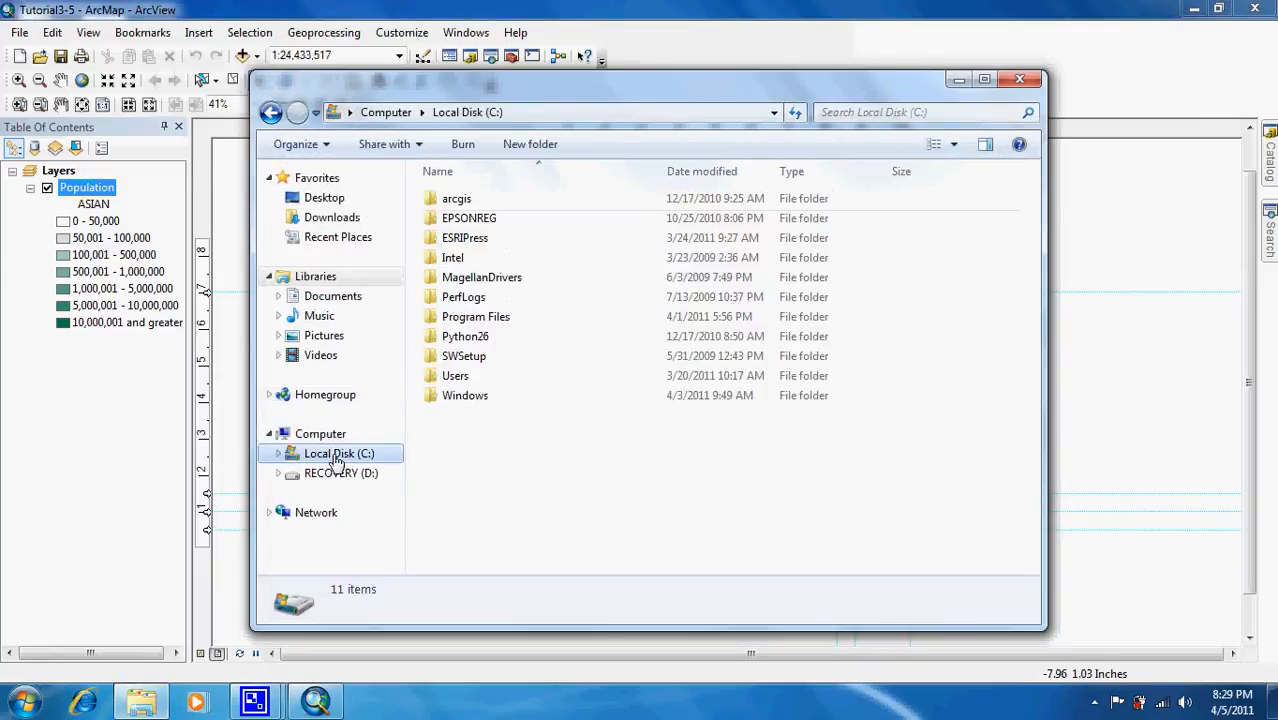
double_click(468, 238)
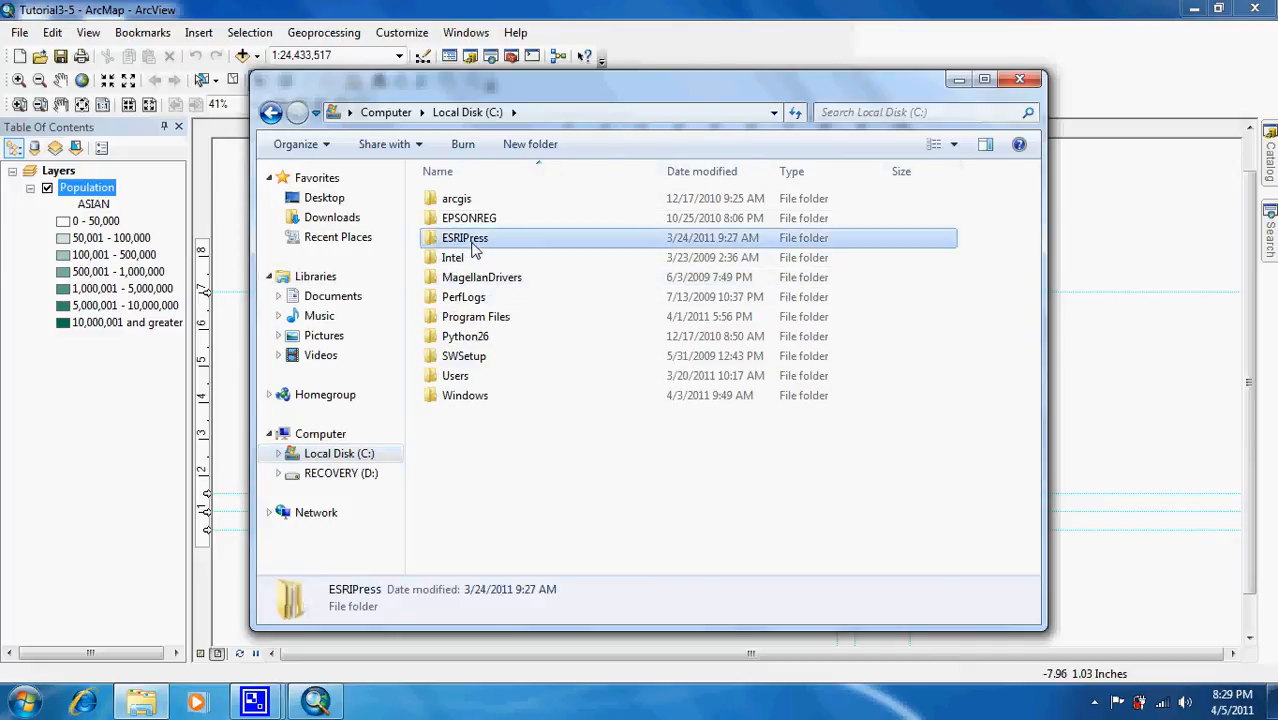
double_click(468, 222)
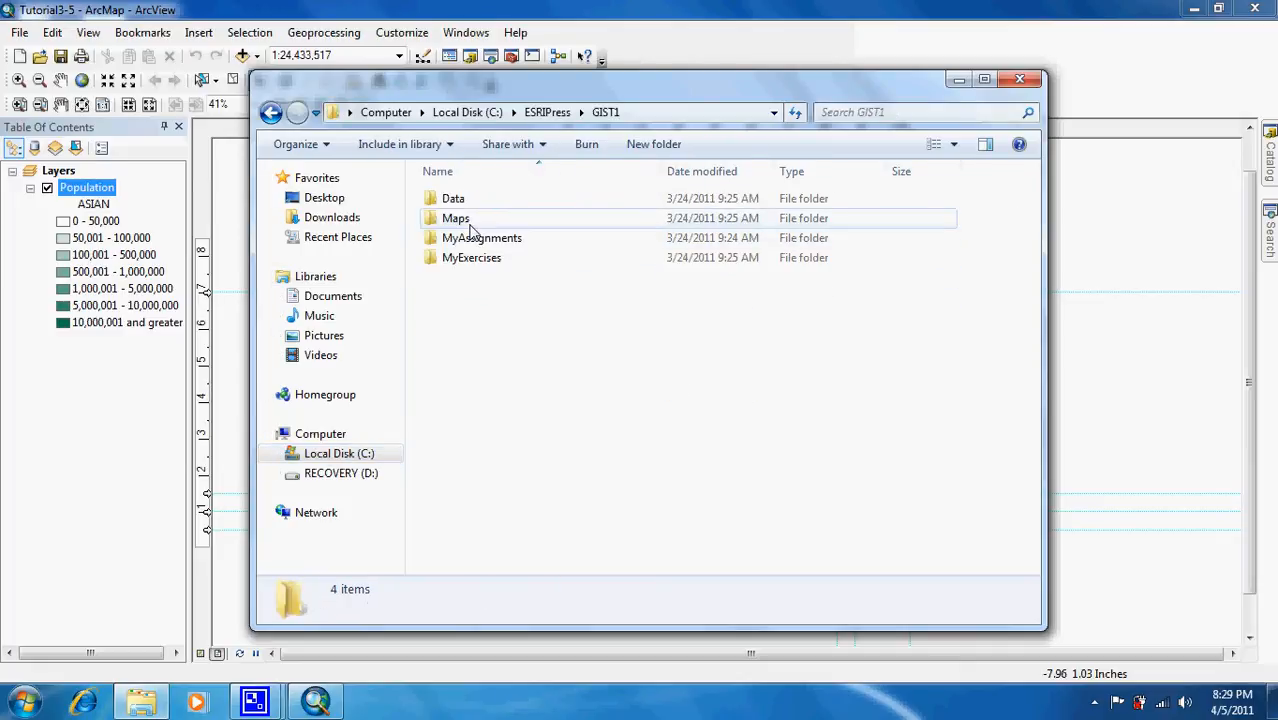
double_click(477, 260)
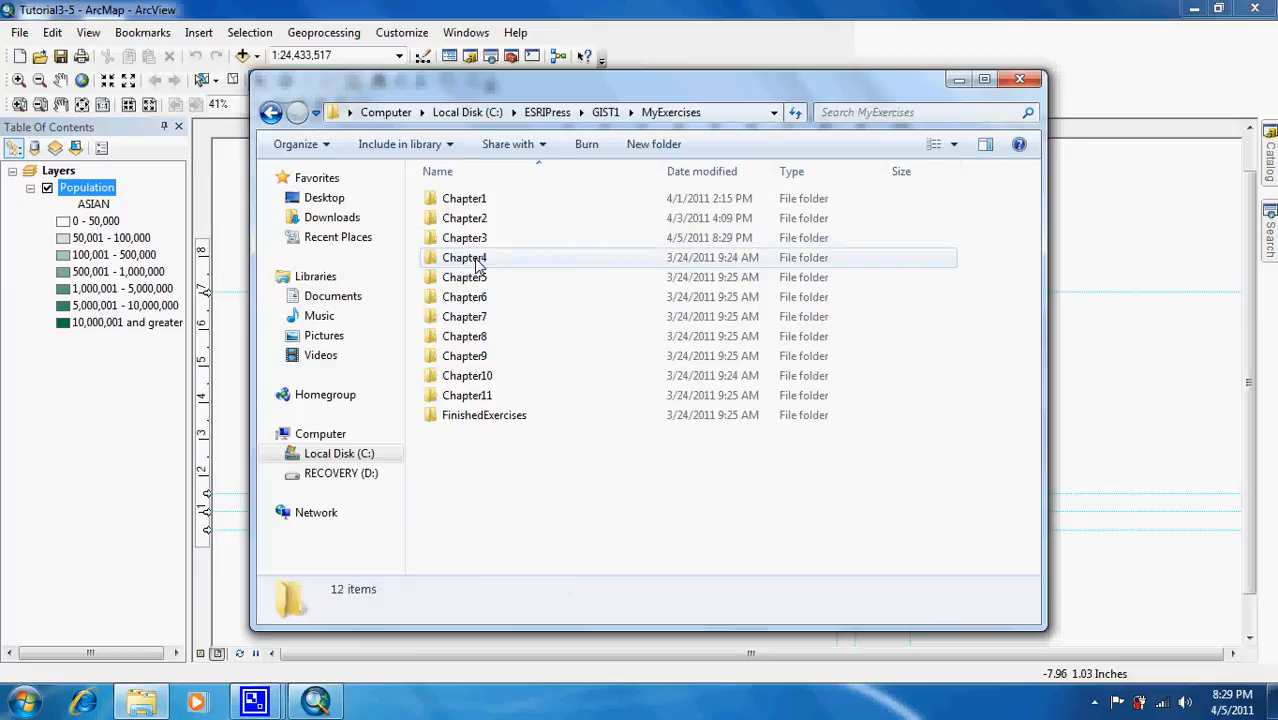
double_click(468, 239)
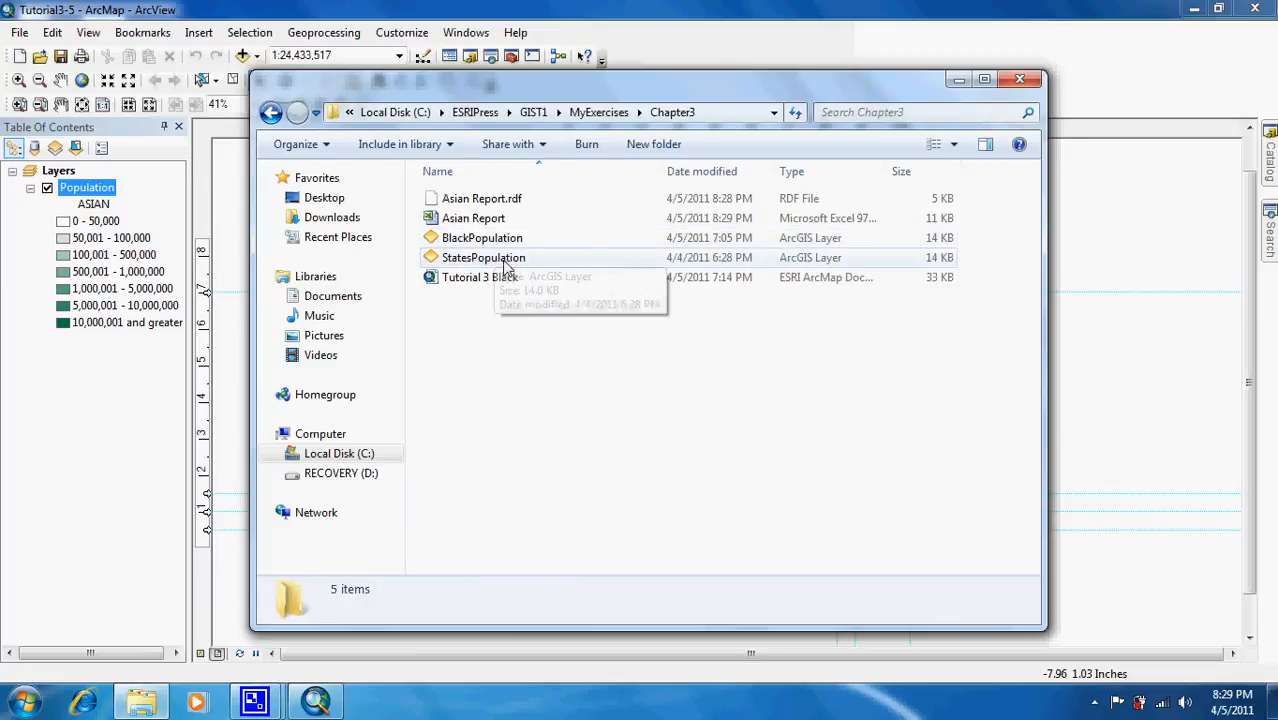
double_click(493, 222)
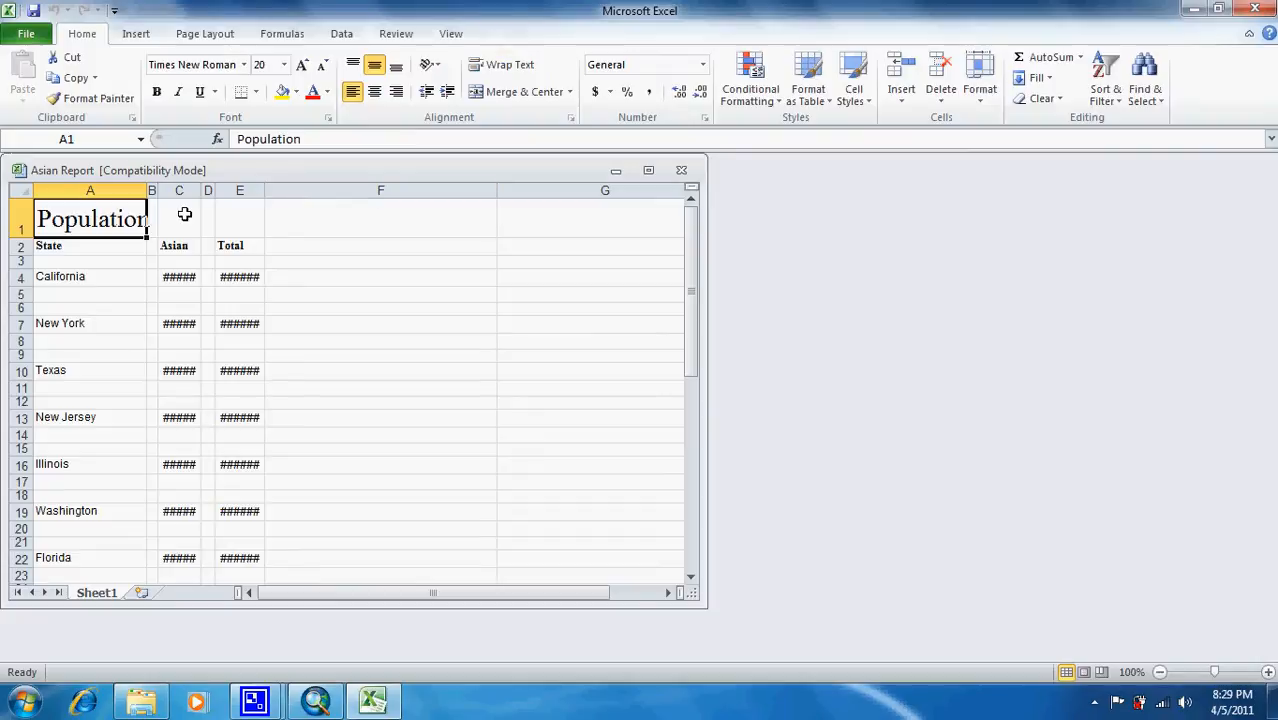
Widen columns A, C and E of the Asian Report sheet to fit the title and population numbers.
drag(143, 190, 153, 190)
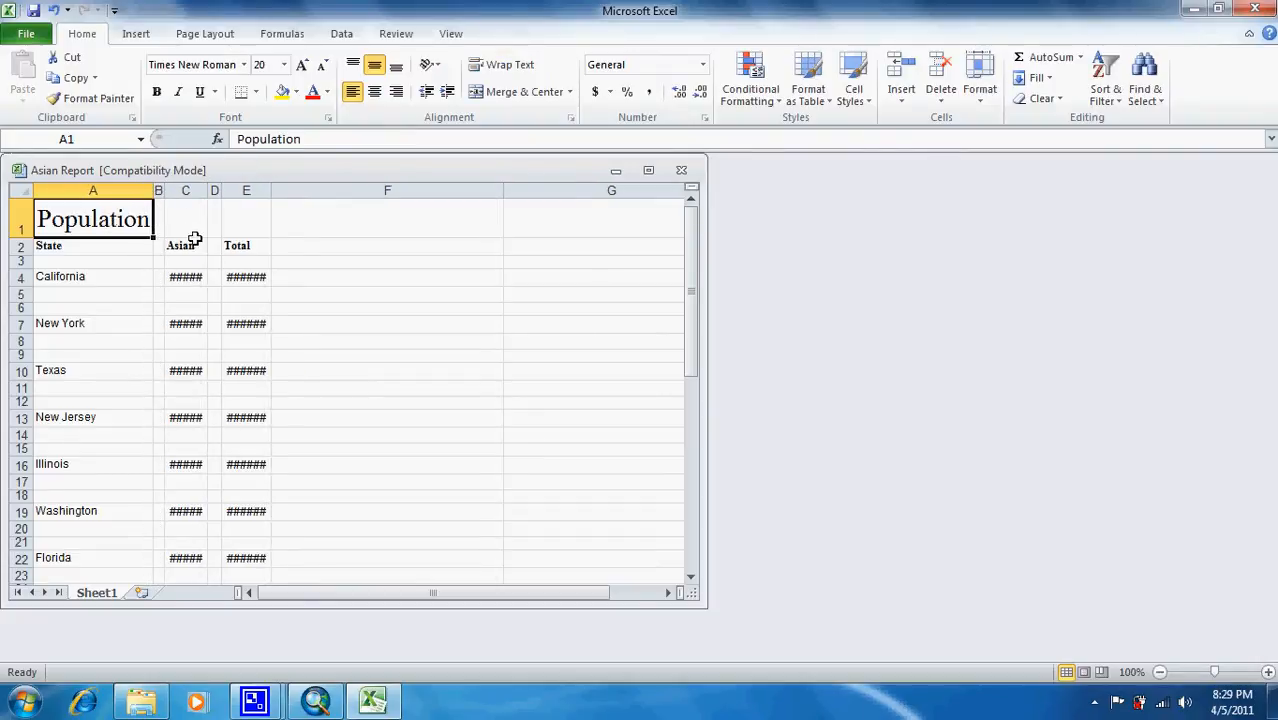
right_click(187, 190)
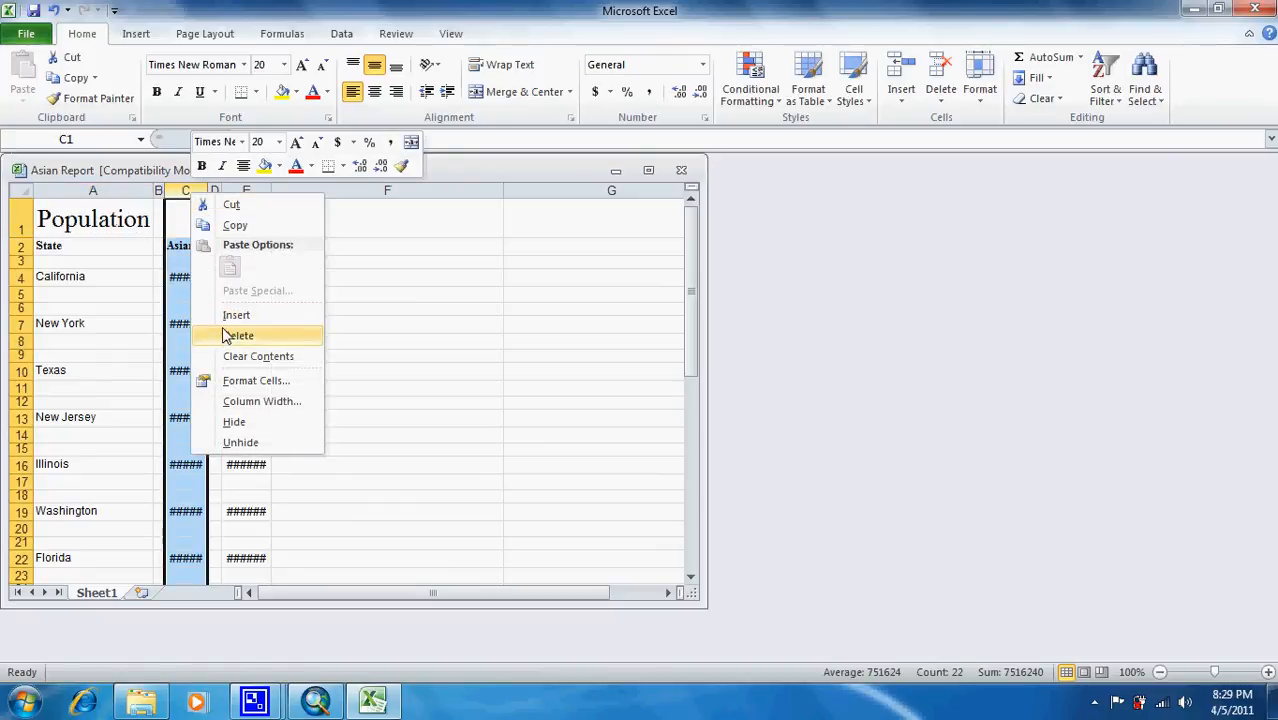
click(188, 191)
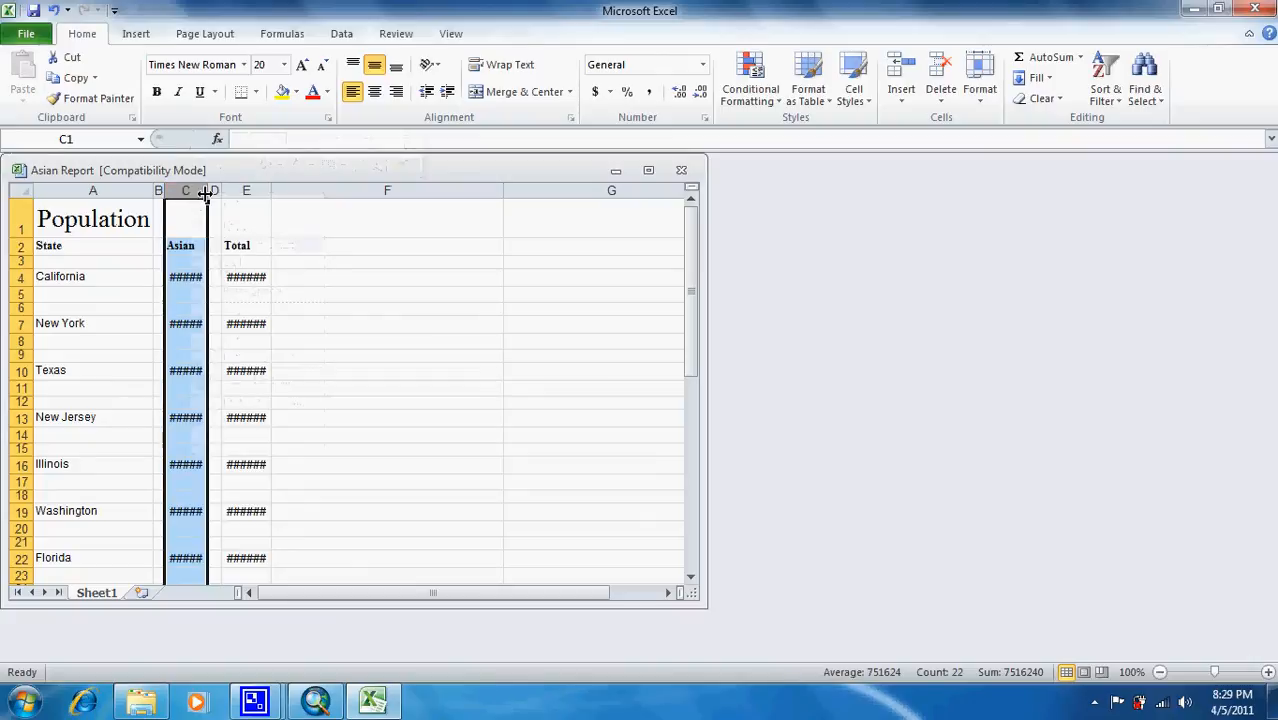
drag(222, 190, 297, 191)
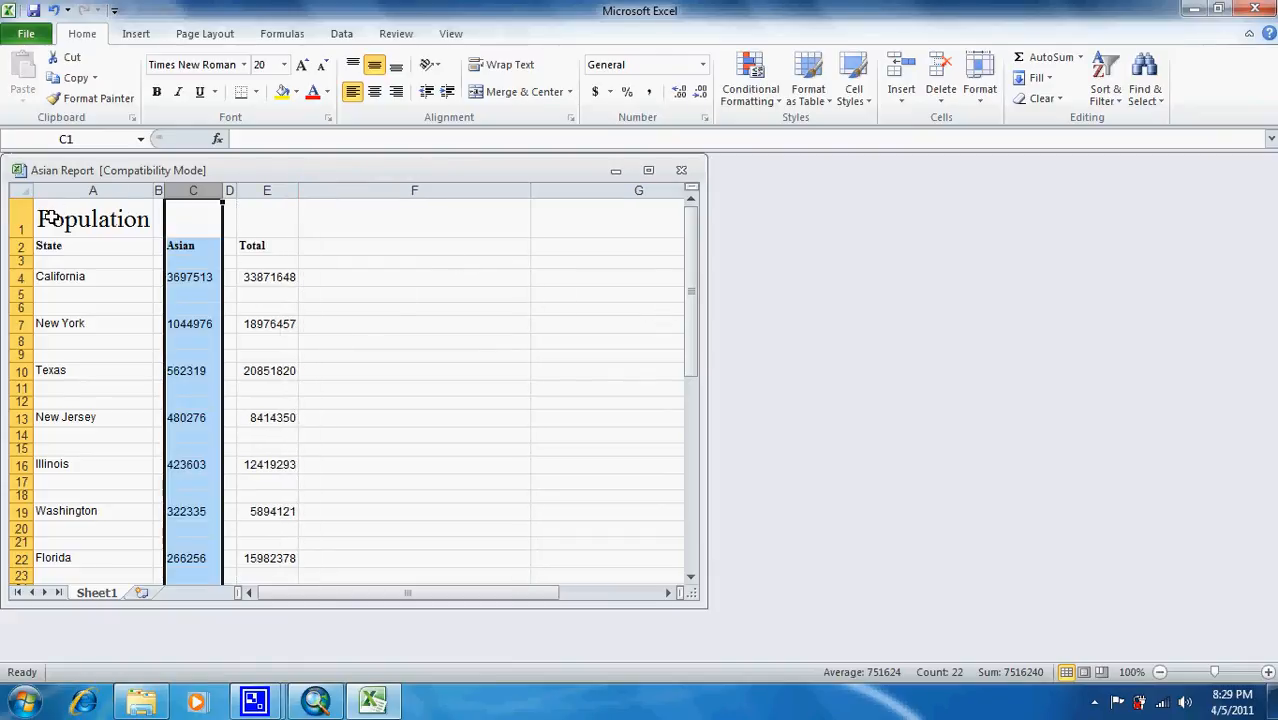
Copy the report range A1:E31 and paste it into the ArcMap layout, placing the table directly above the legend.
drag(47, 218, 279, 471)
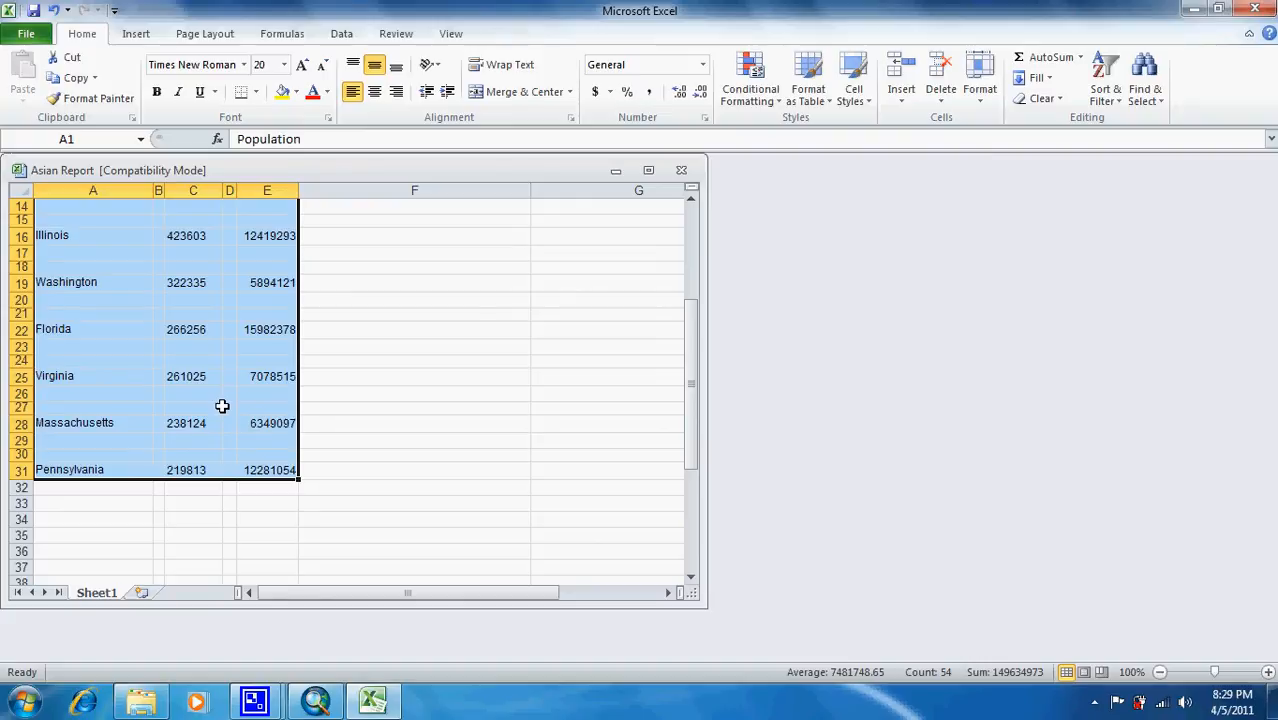
key(ctrl+c)
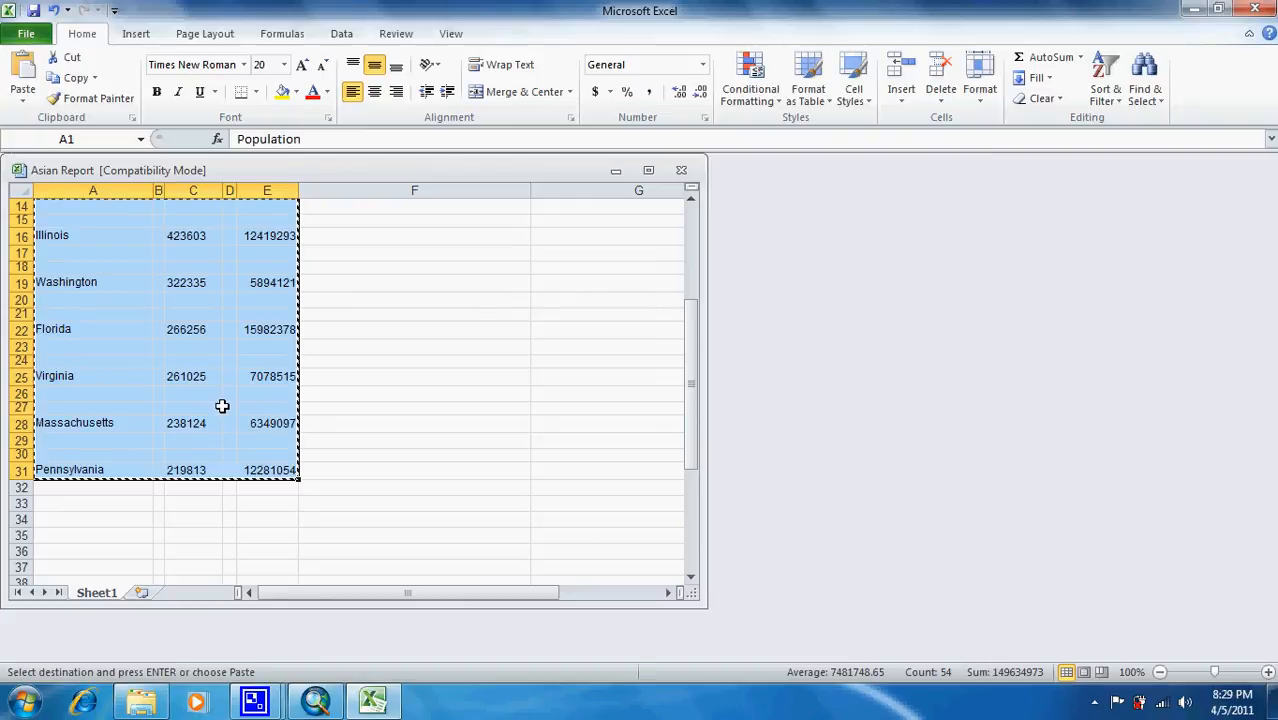
click(326, 703)
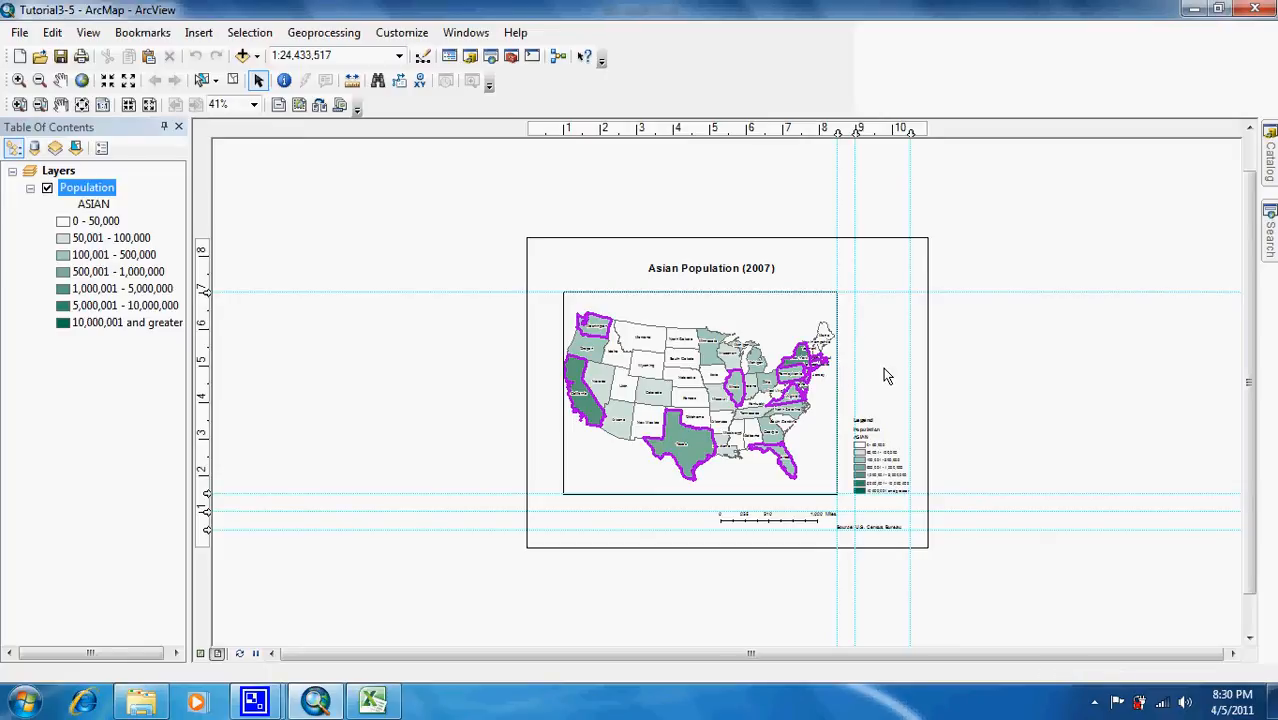
click(733, 378)
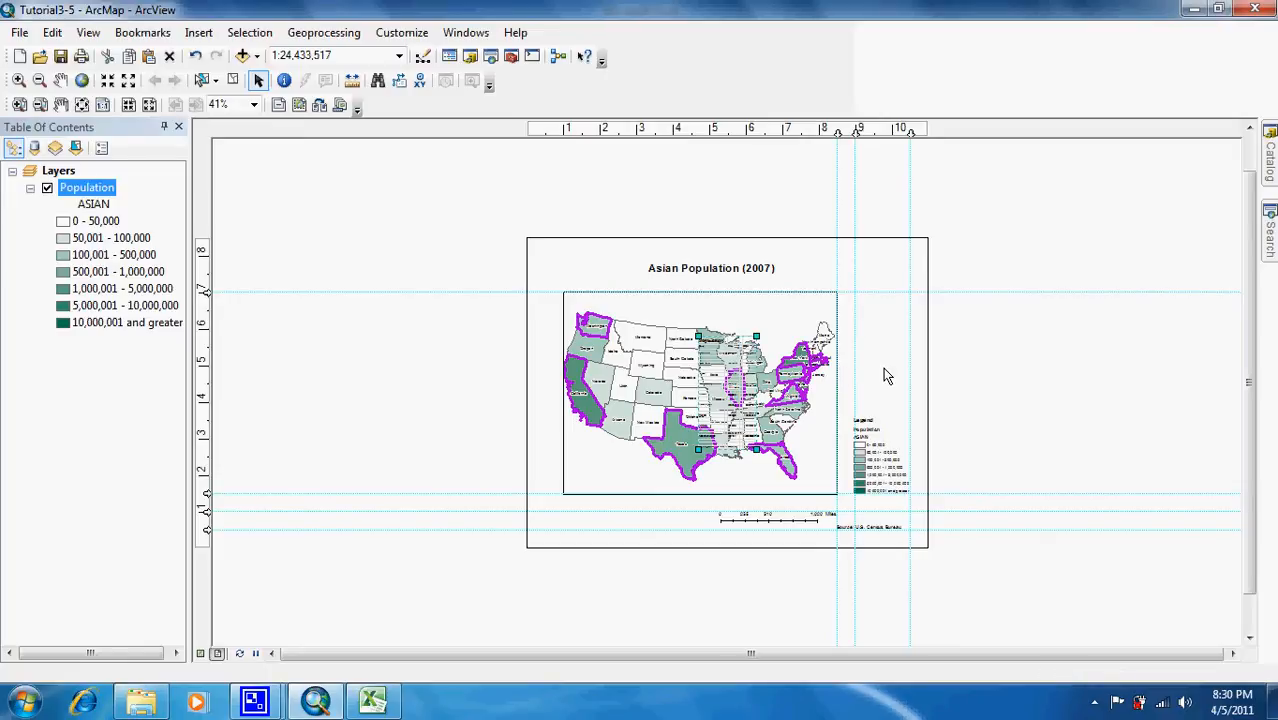
drag(733, 378, 880, 347)
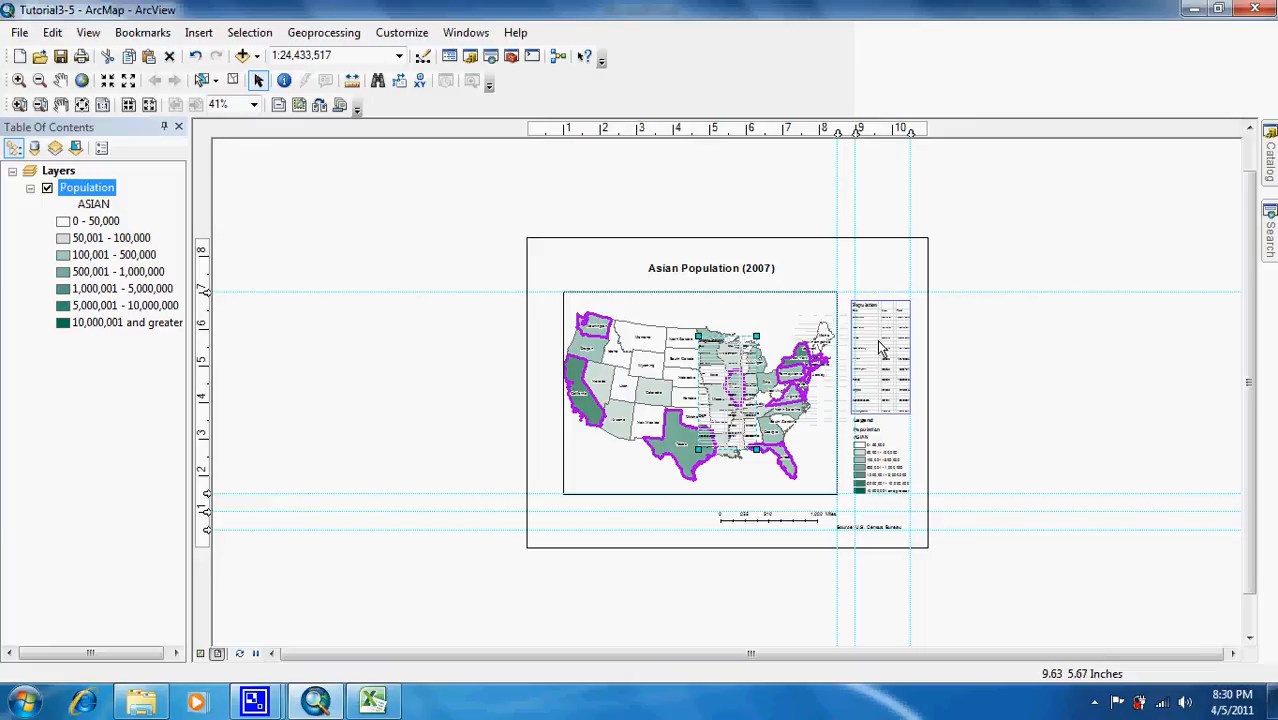
click(81, 105)
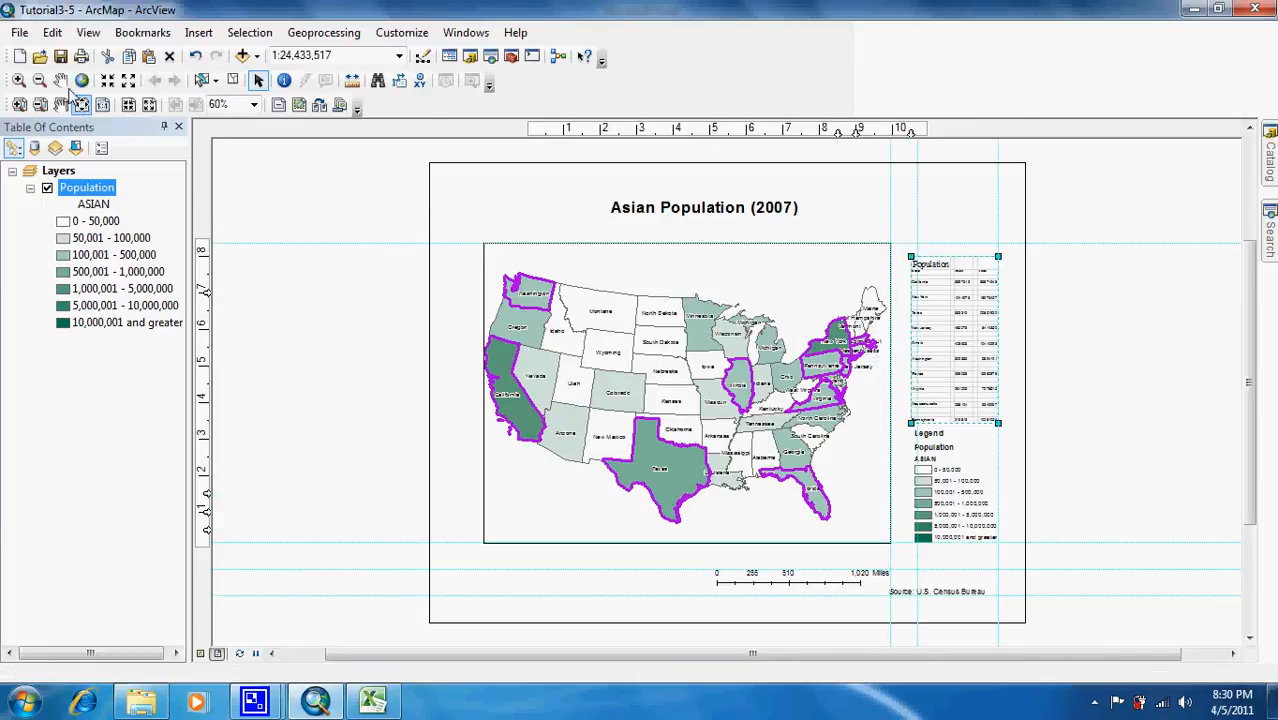
click(18, 106)
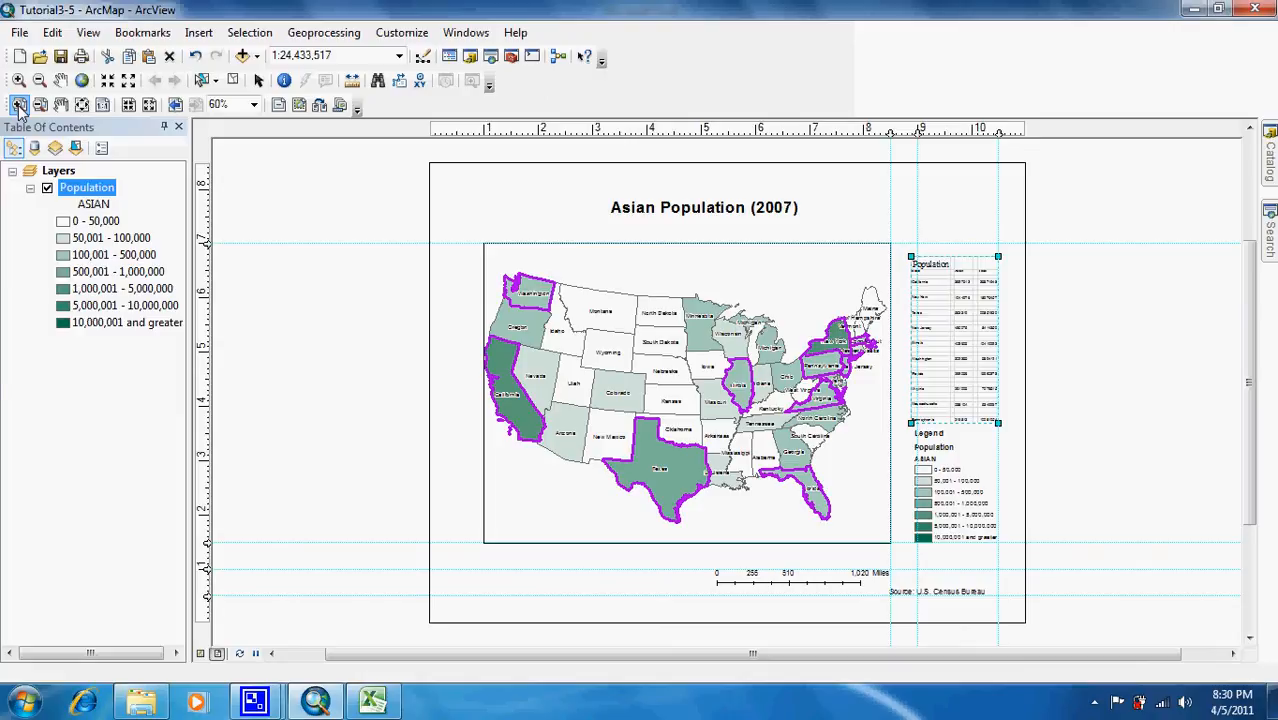
click(376, 704)
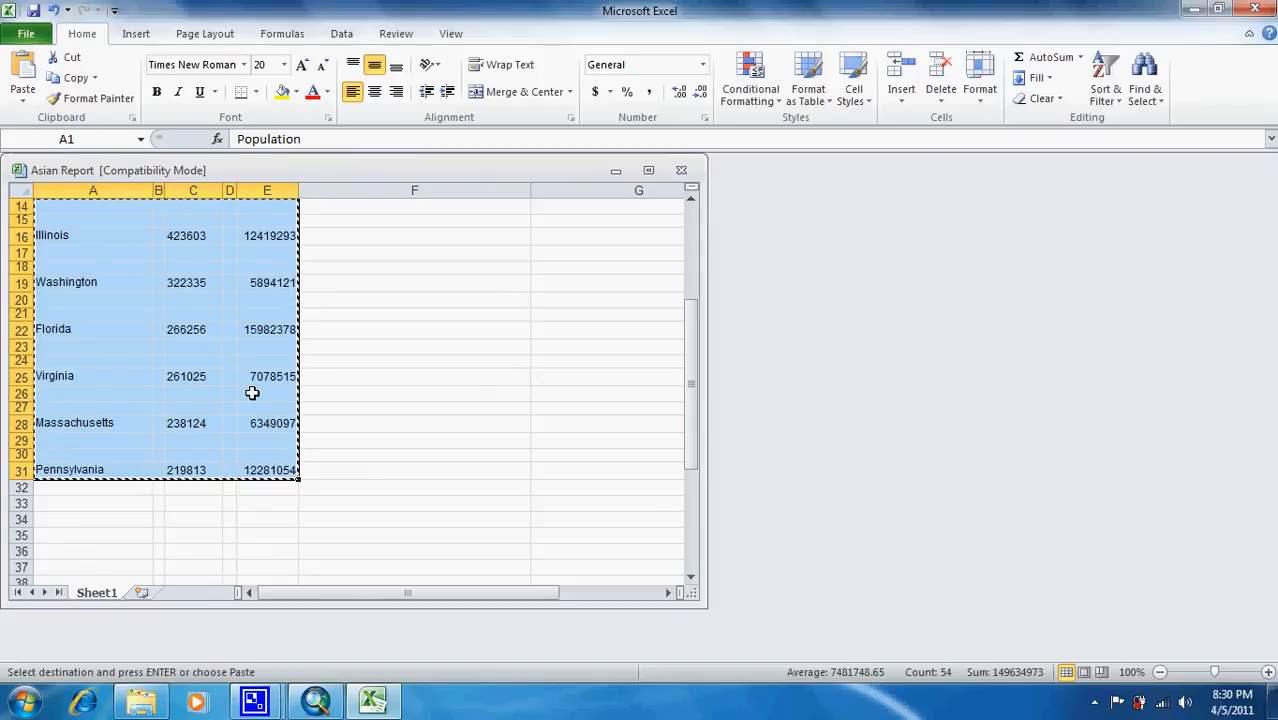
click(279, 348)
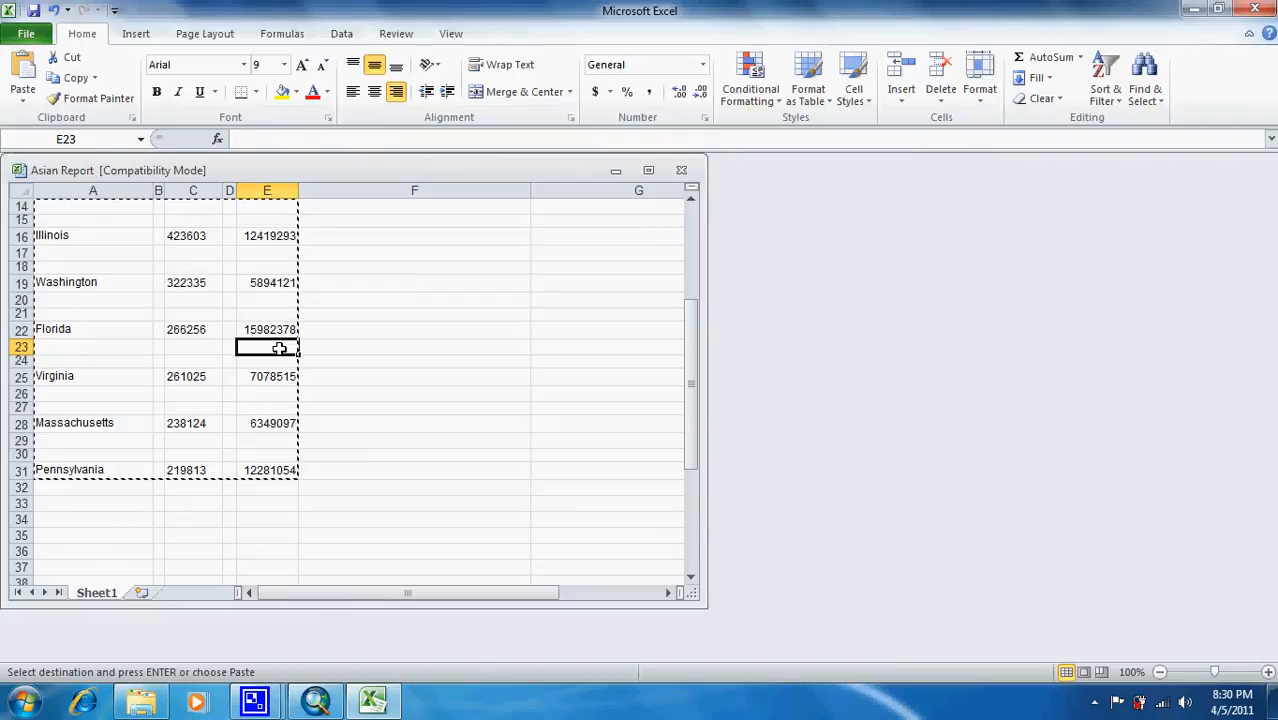
click(255, 700)
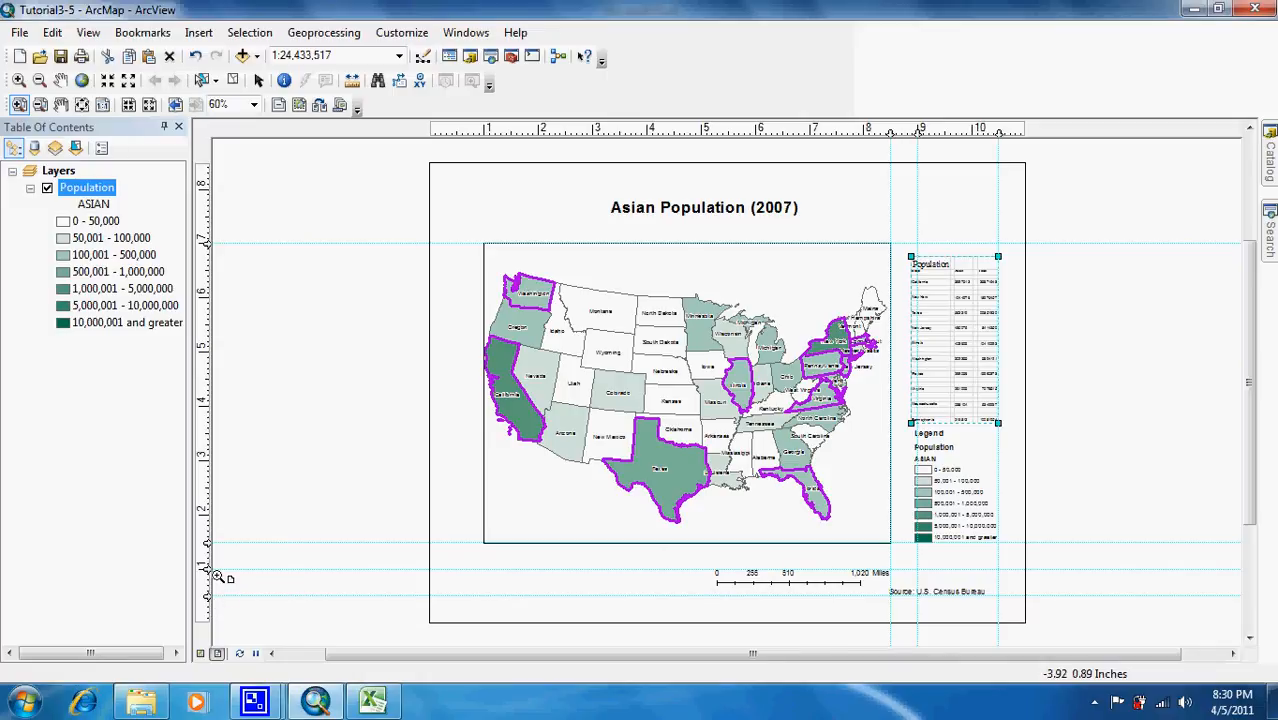
click(207, 433)
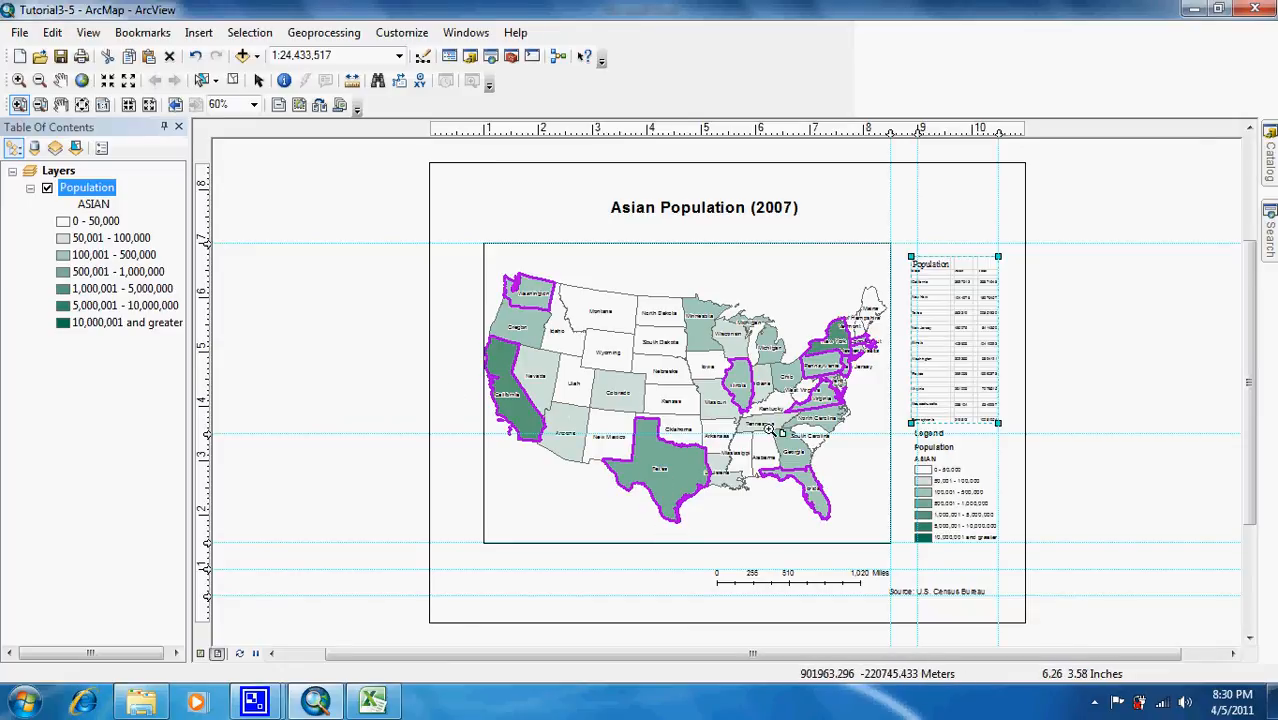
click(258, 80)
click(573, 410)
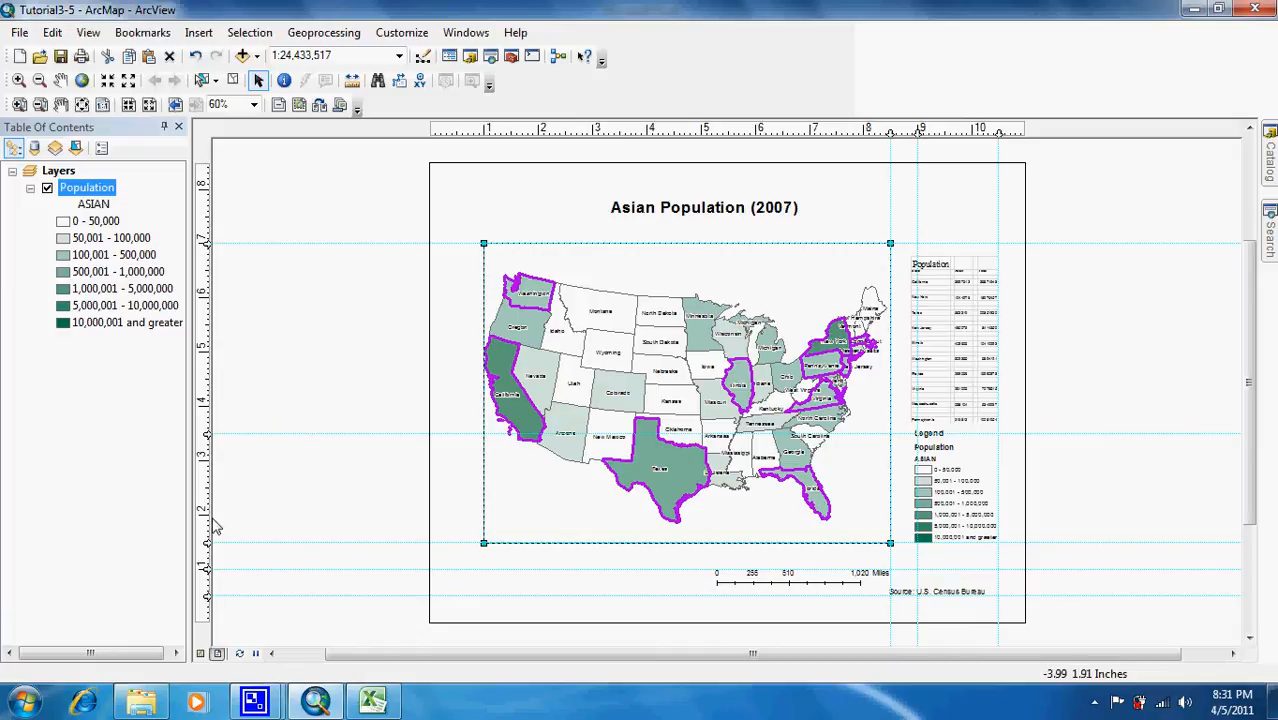
right_click(206, 431)
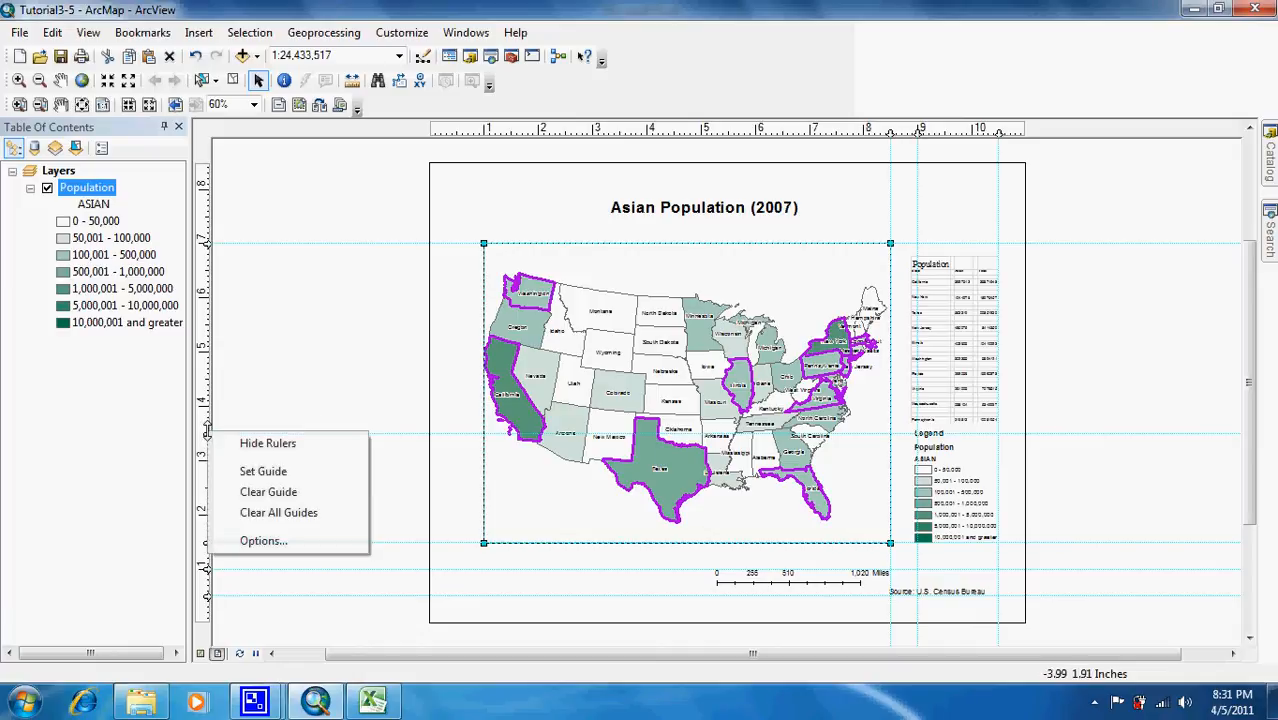
click(248, 493)
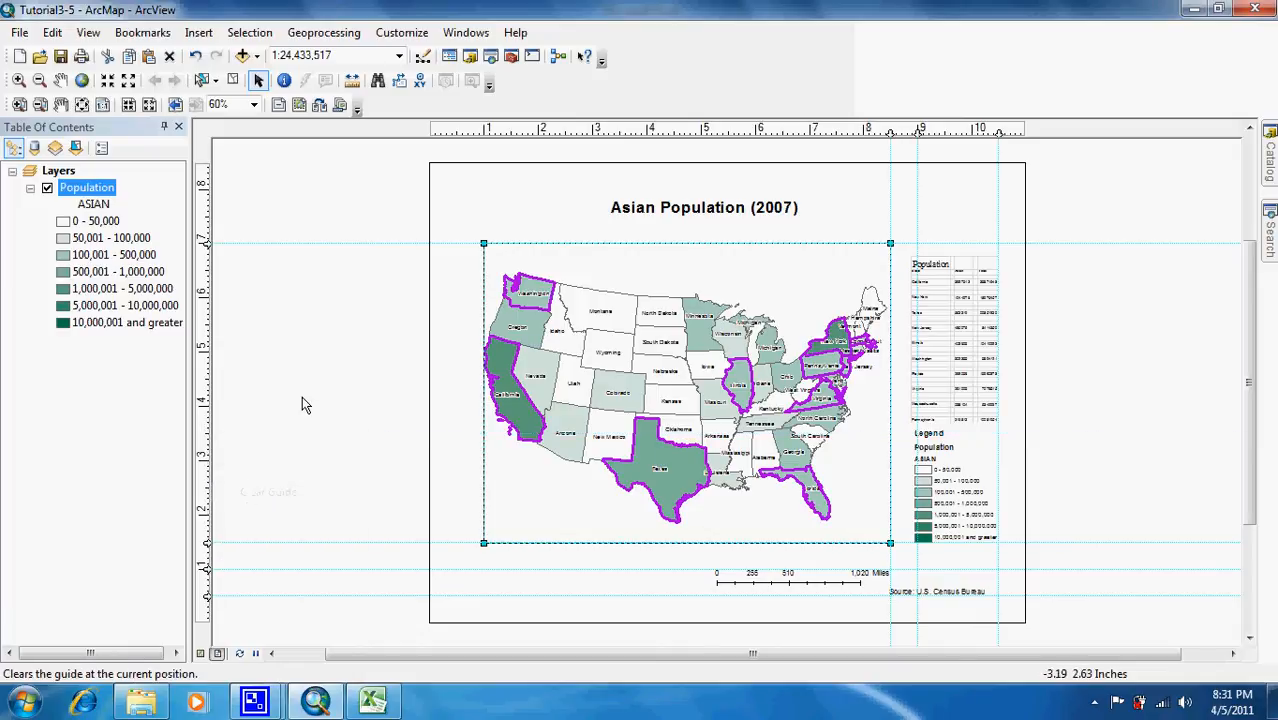
Add vertical layout guides at about 0.5, 1.5 and 3.5 inches on the horizontal ruler.
click(456, 133)
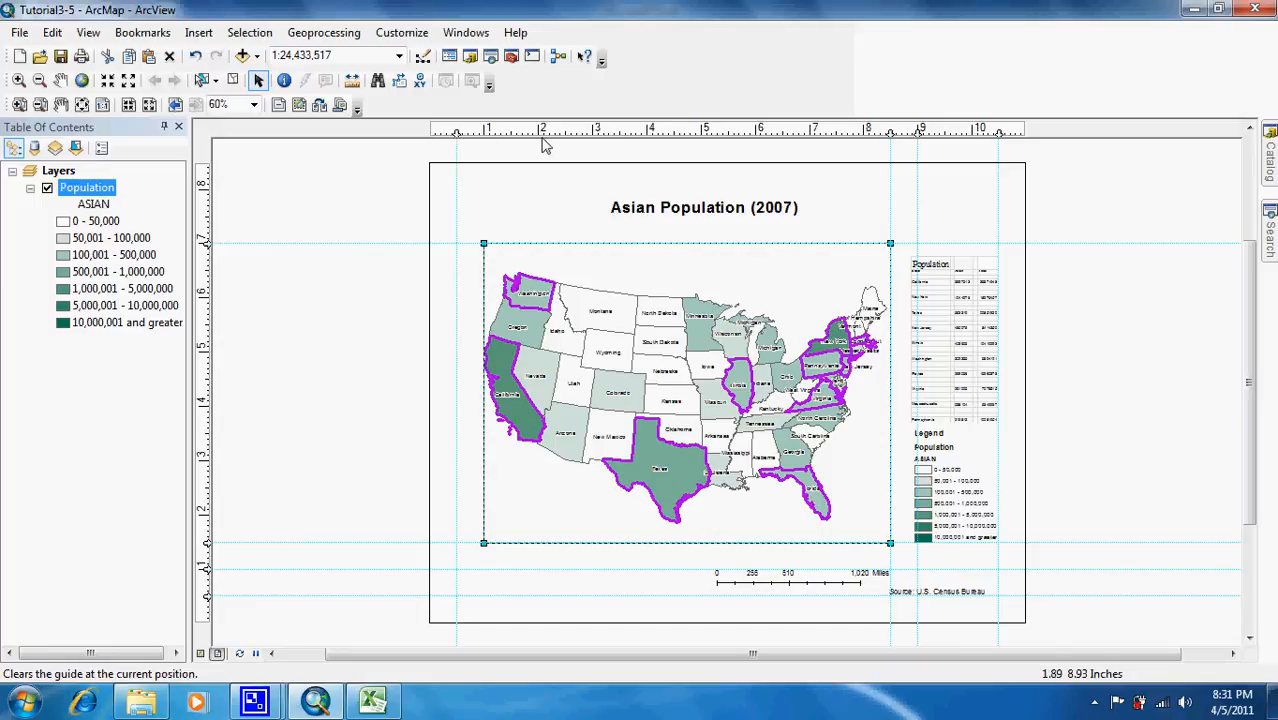
click(511, 133)
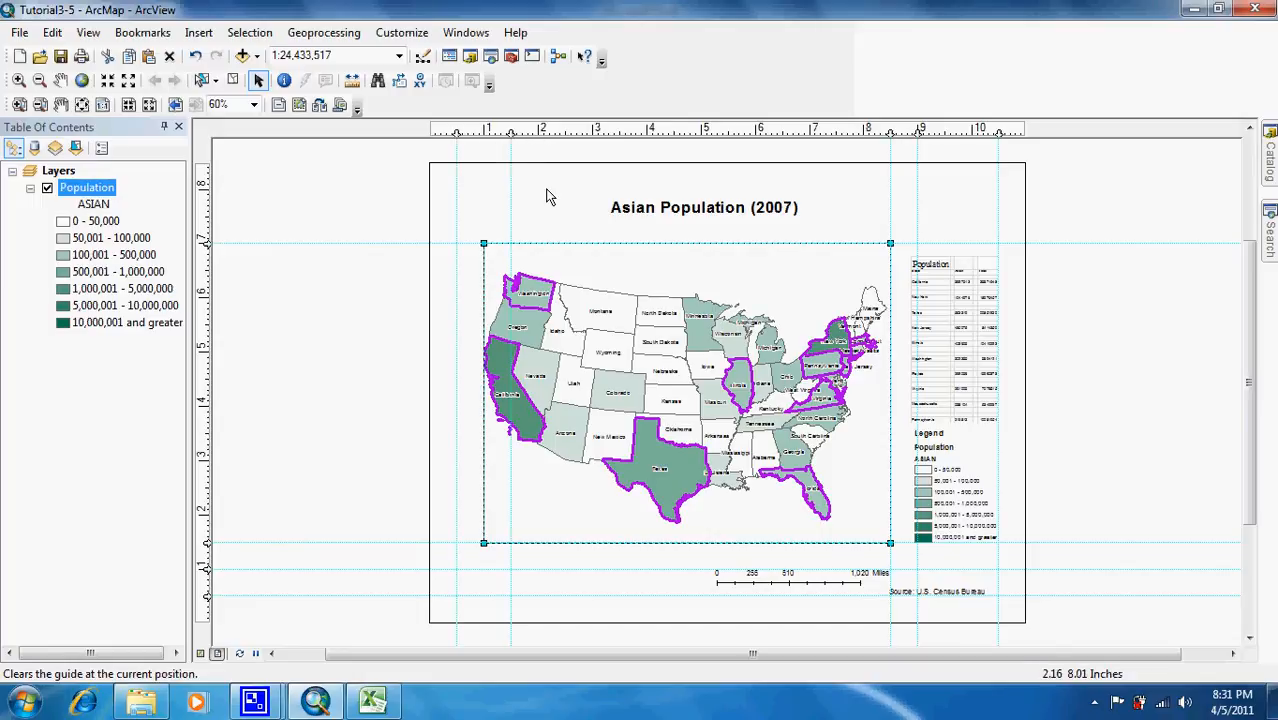
click(619, 133)
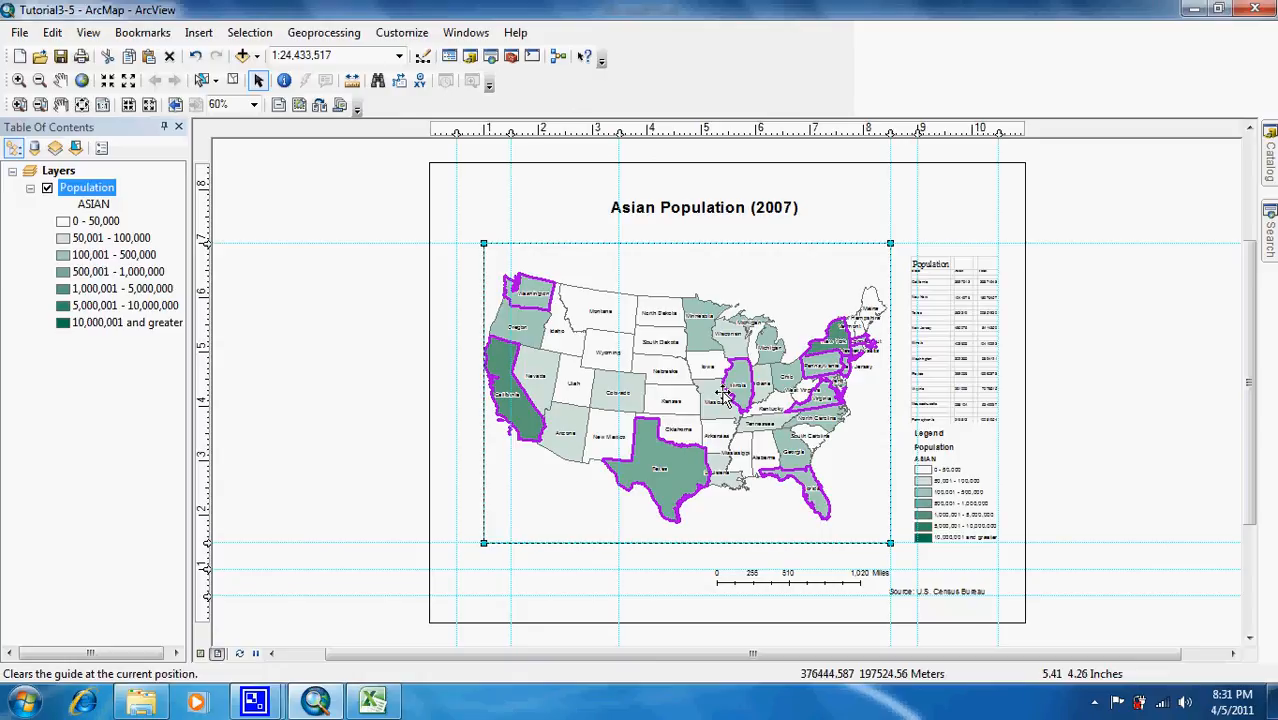
Move the map data frame's left edge to the 1.5-inch guide and shrink the frame so its right edge meets the 8.5-inch guide.
drag(735, 439, 701, 432)
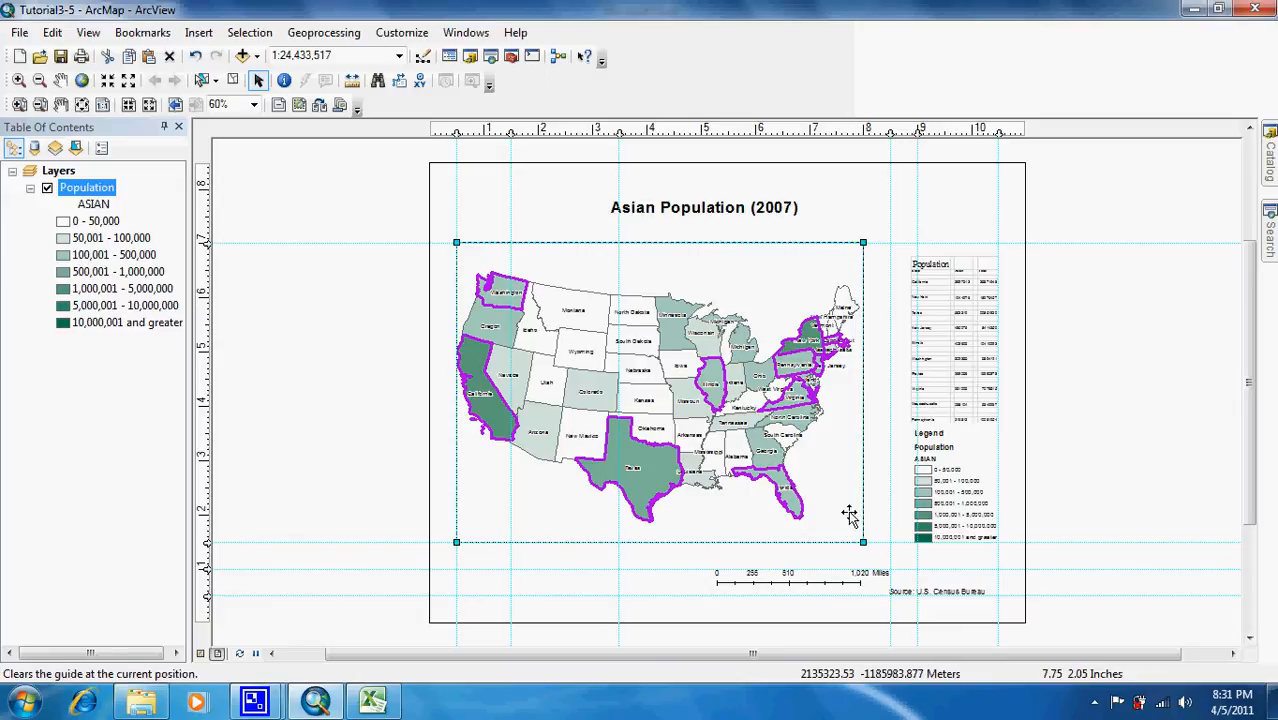
drag(713, 451, 764, 452)
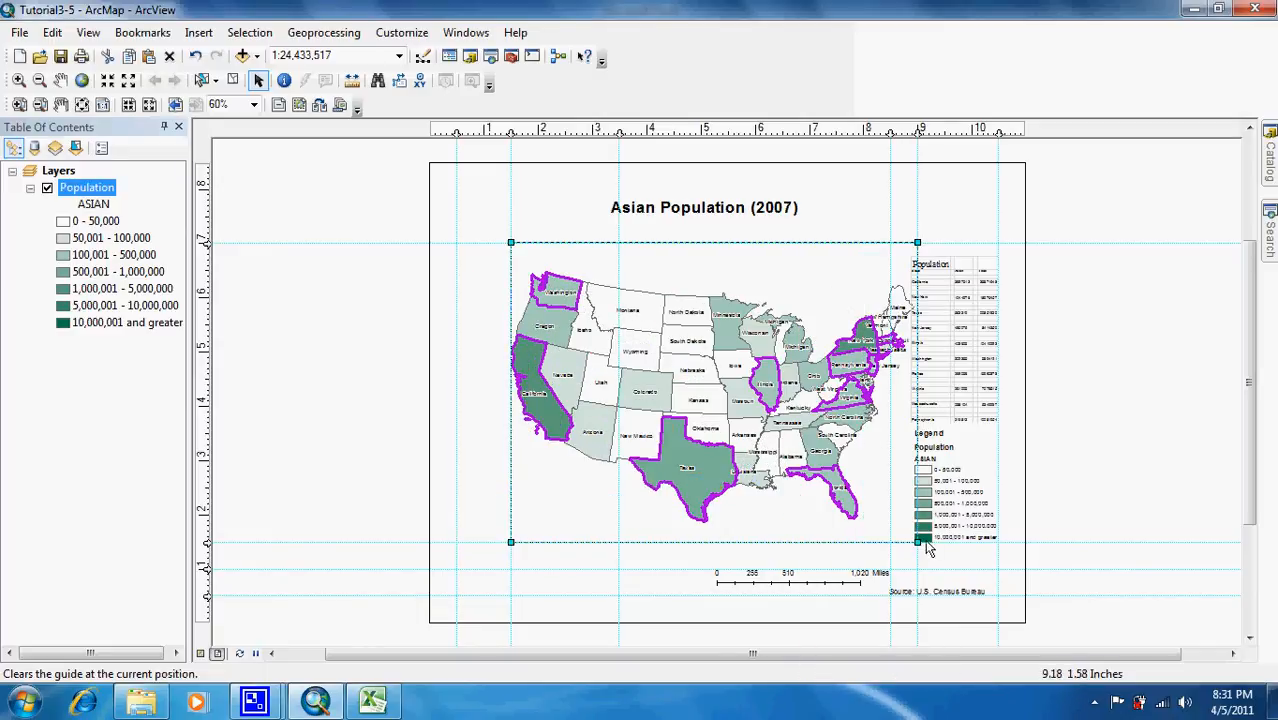
drag(917, 542, 887, 537)
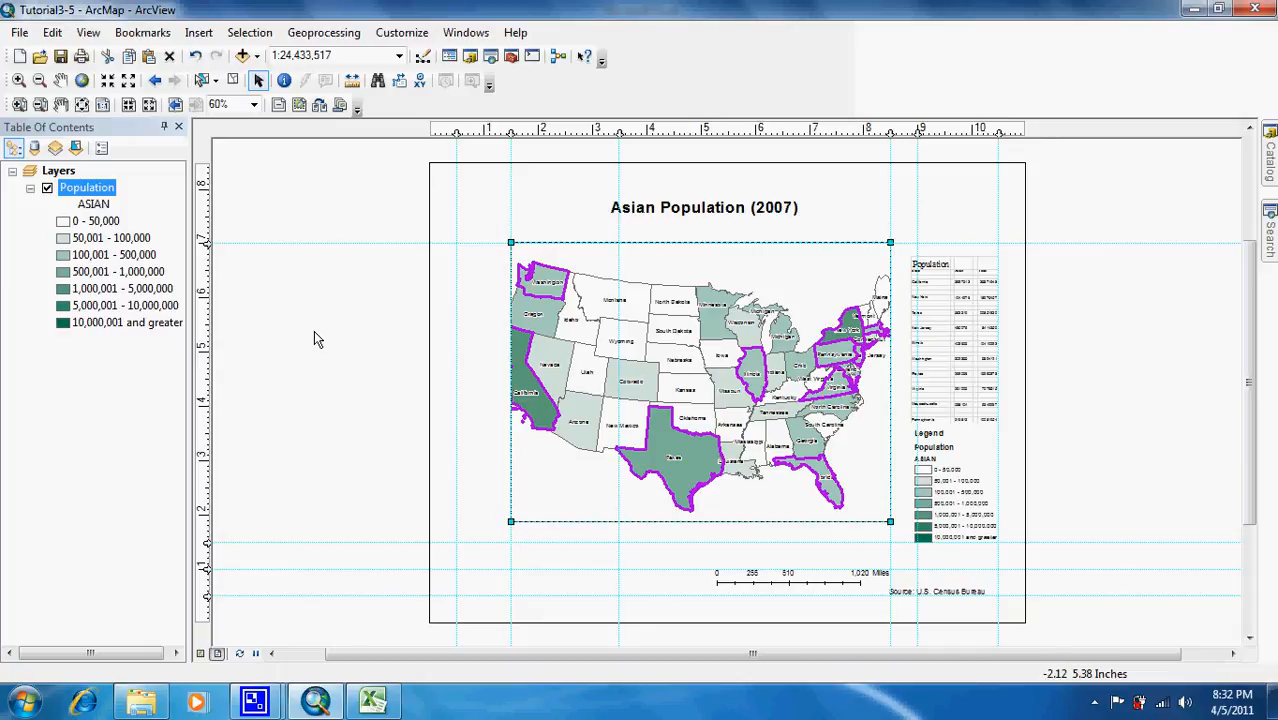
Reset the map to its full extent and zoom in so the contiguous states fill the resized data frame.
click(82, 80)
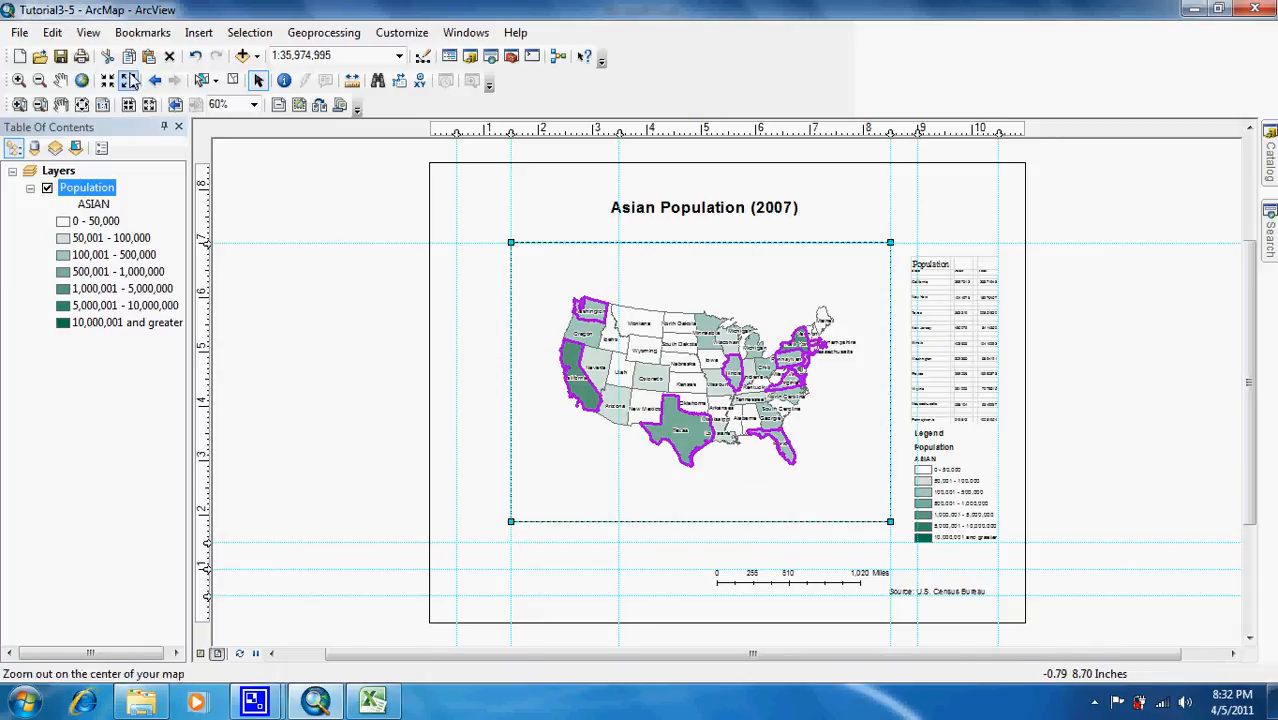
click(19, 80)
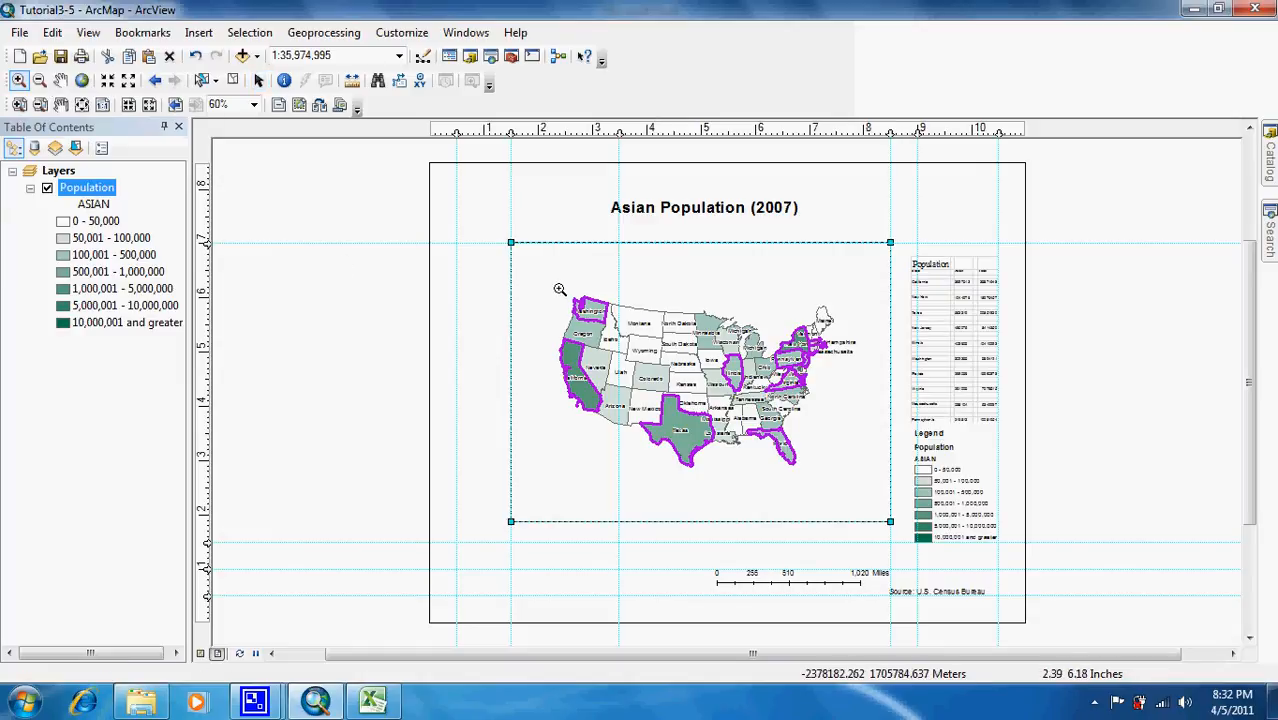
drag(558, 288, 858, 480)
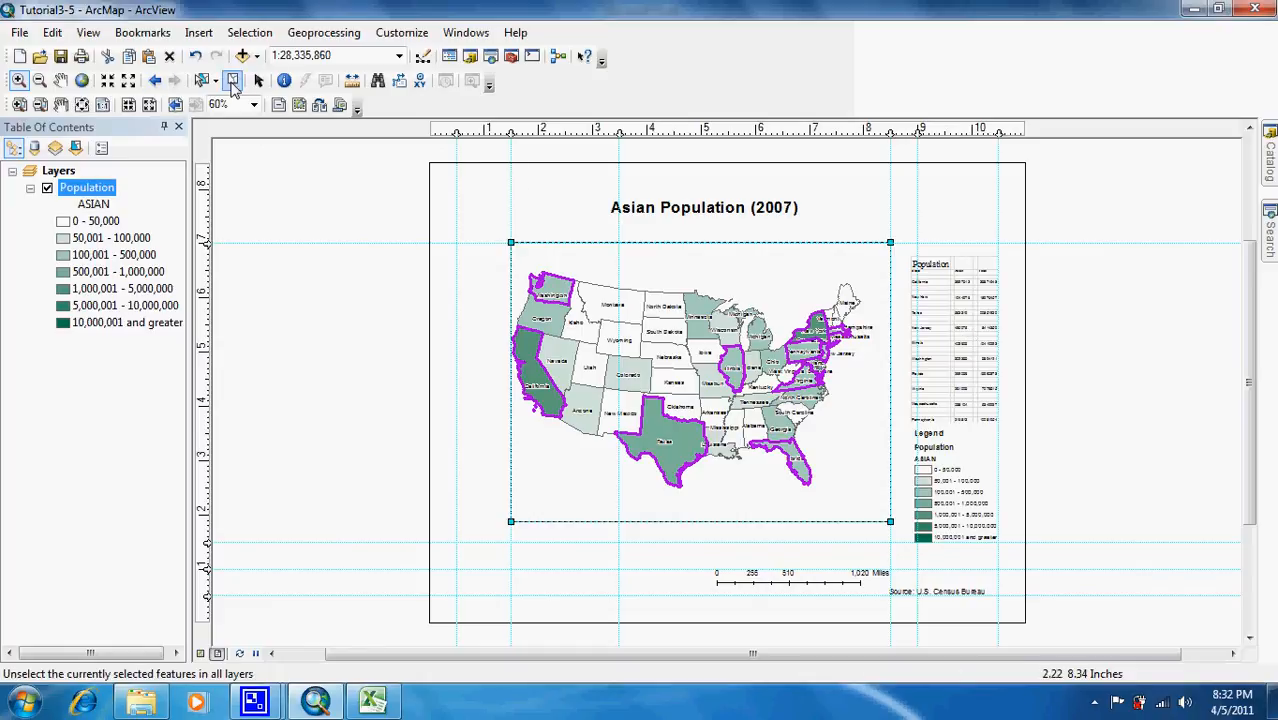
Move the pasted population table to the page's lower-left corner, scale it down and align it with the 0.5-inch vertical guide and lowest horizontal guide.
click(19, 104)
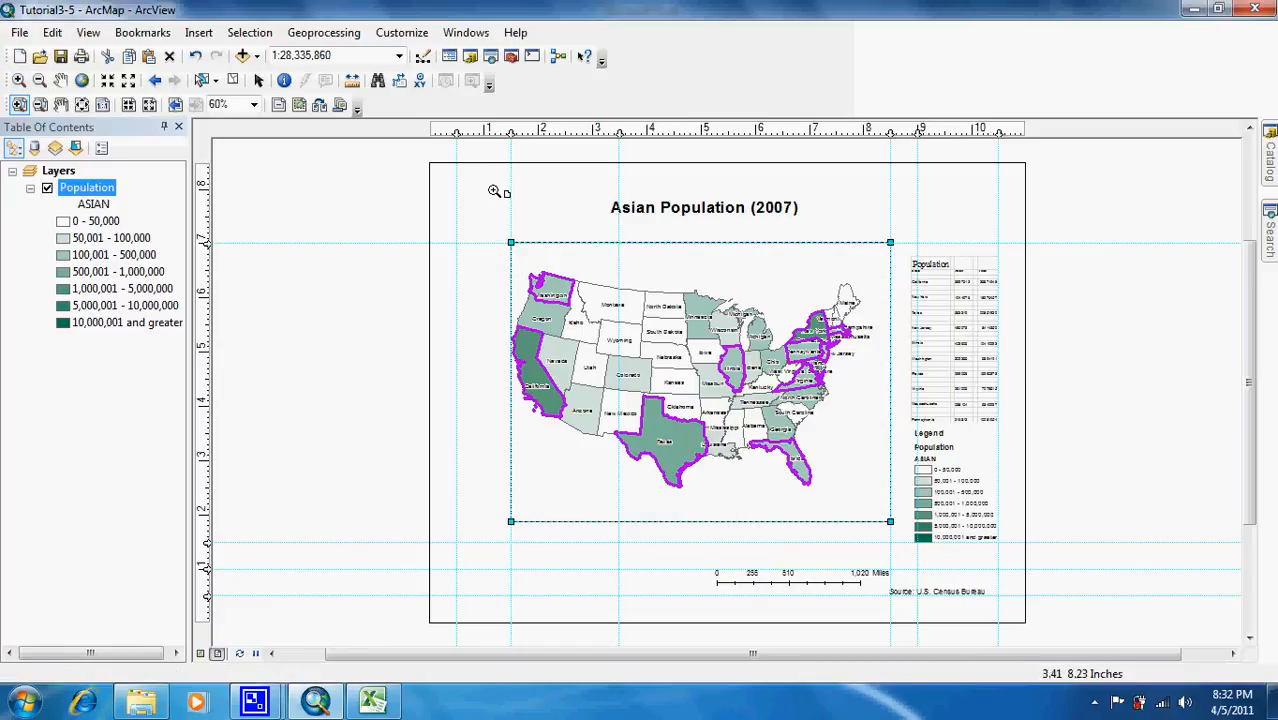
click(258, 80)
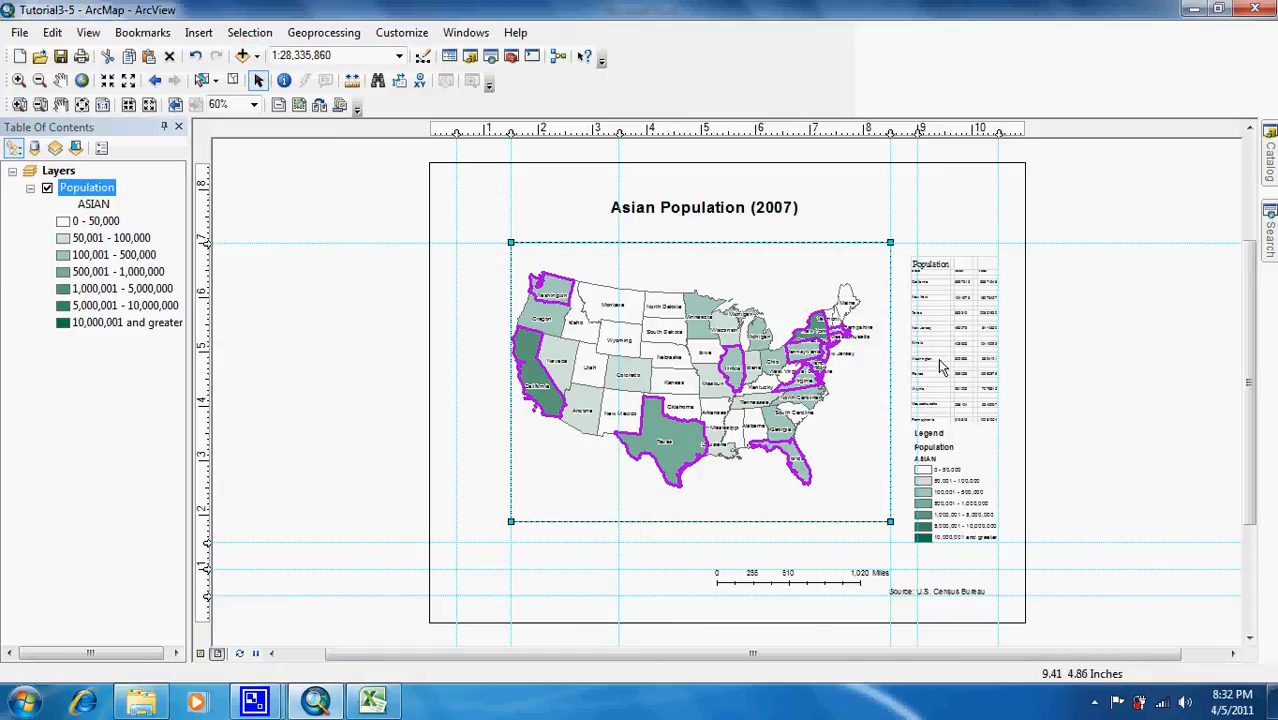
click(950, 375)
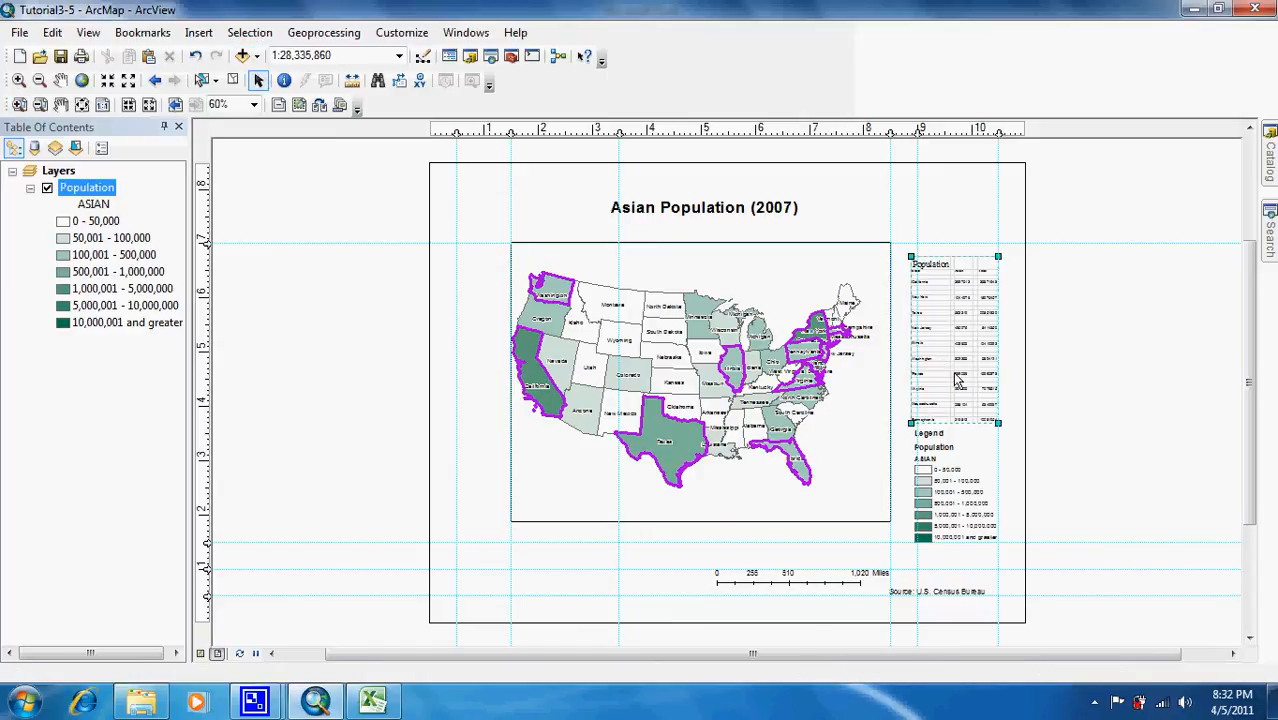
drag(955, 378, 518, 548)
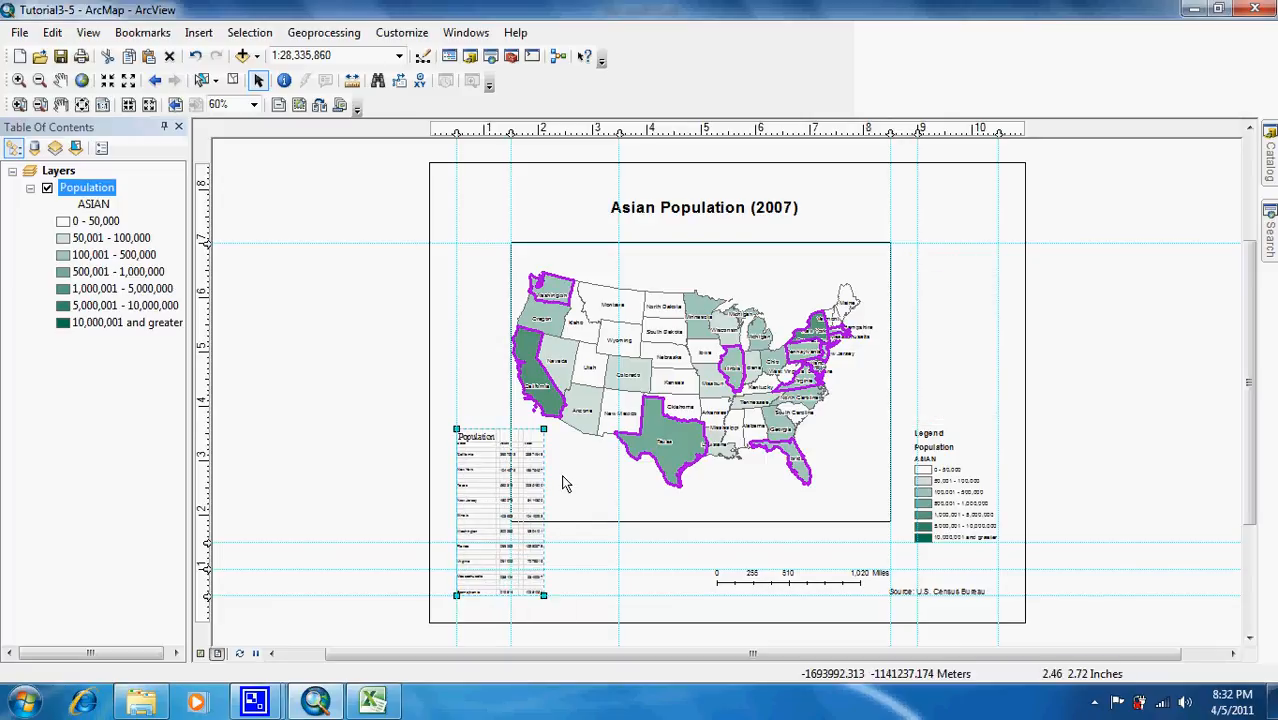
mouse_move(553, 468)
mouse_down()
mouse_move(565, 473)
mouse_move(537, 473)
mouse_up()
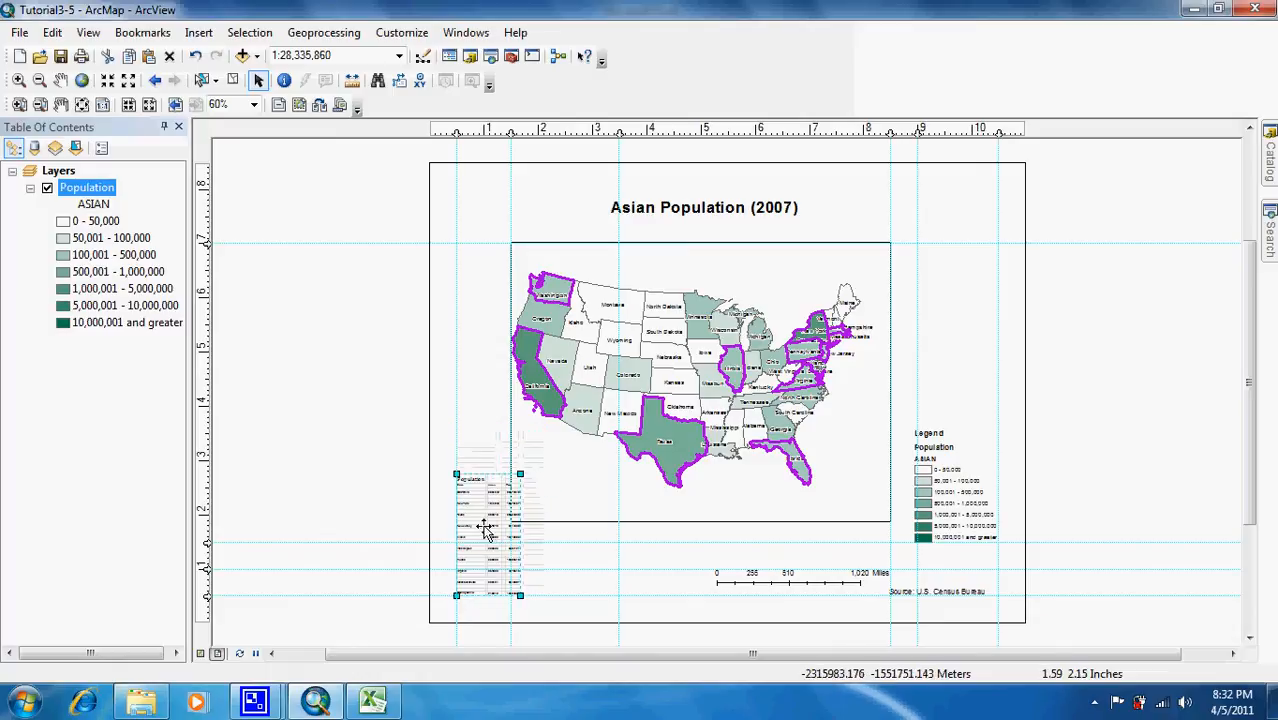
drag(491, 532, 479, 496)
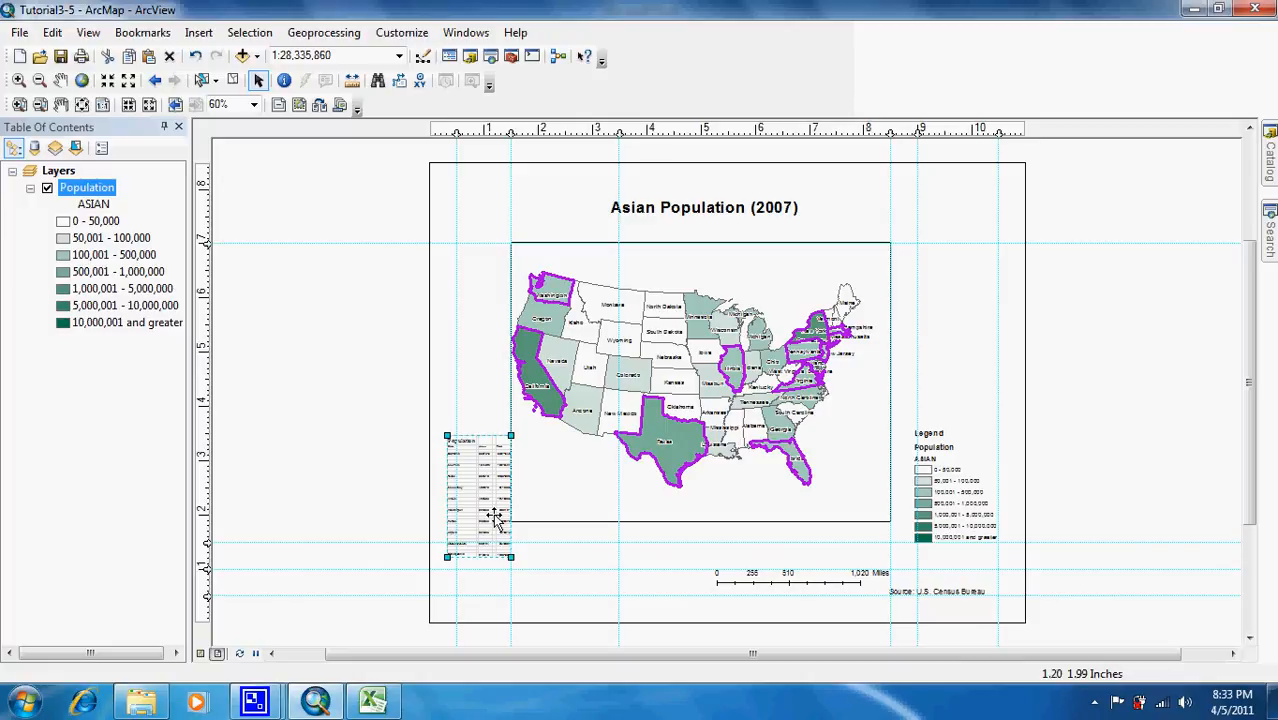
drag(494, 515, 496, 527)
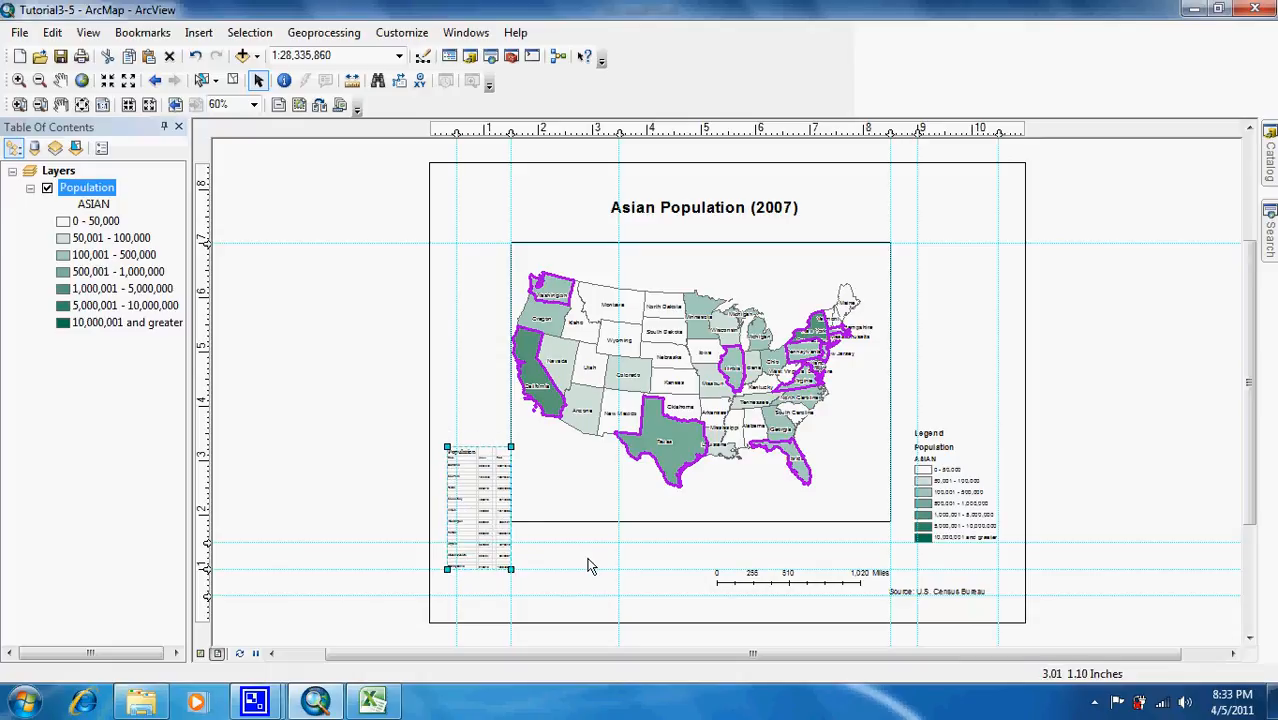
drag(480, 525, 501, 558)
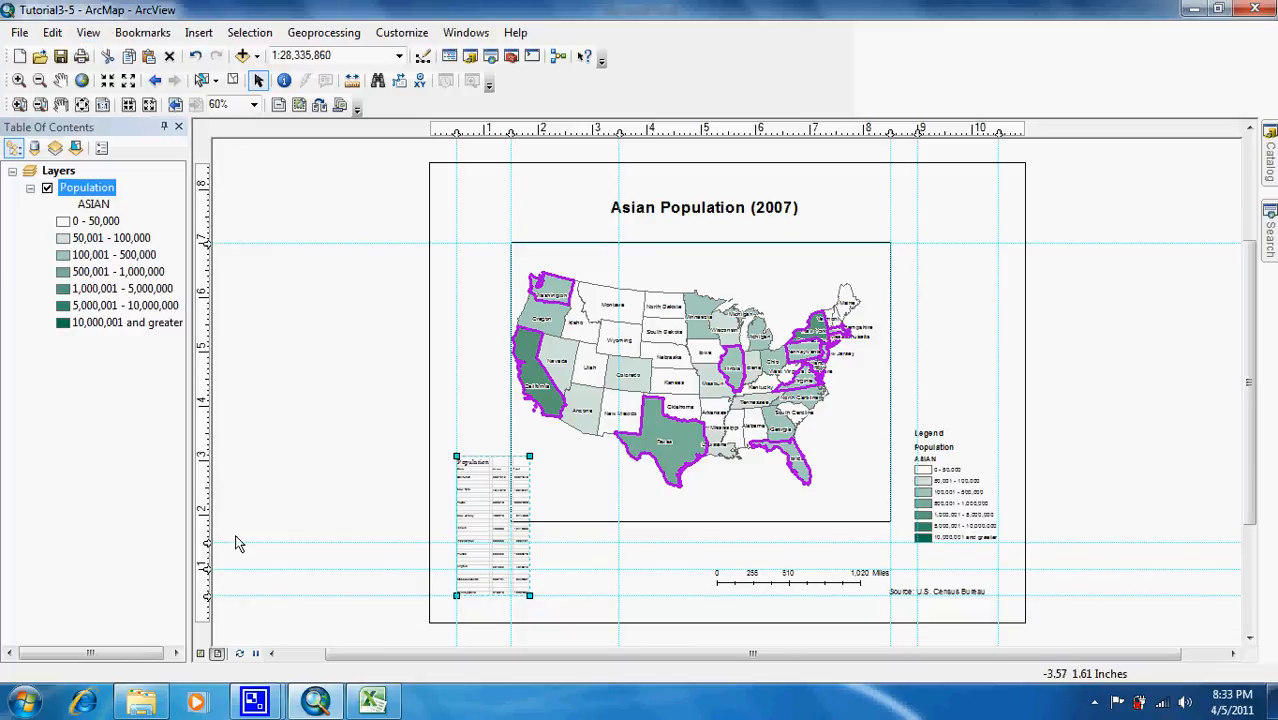
mouse_move(255, 692)
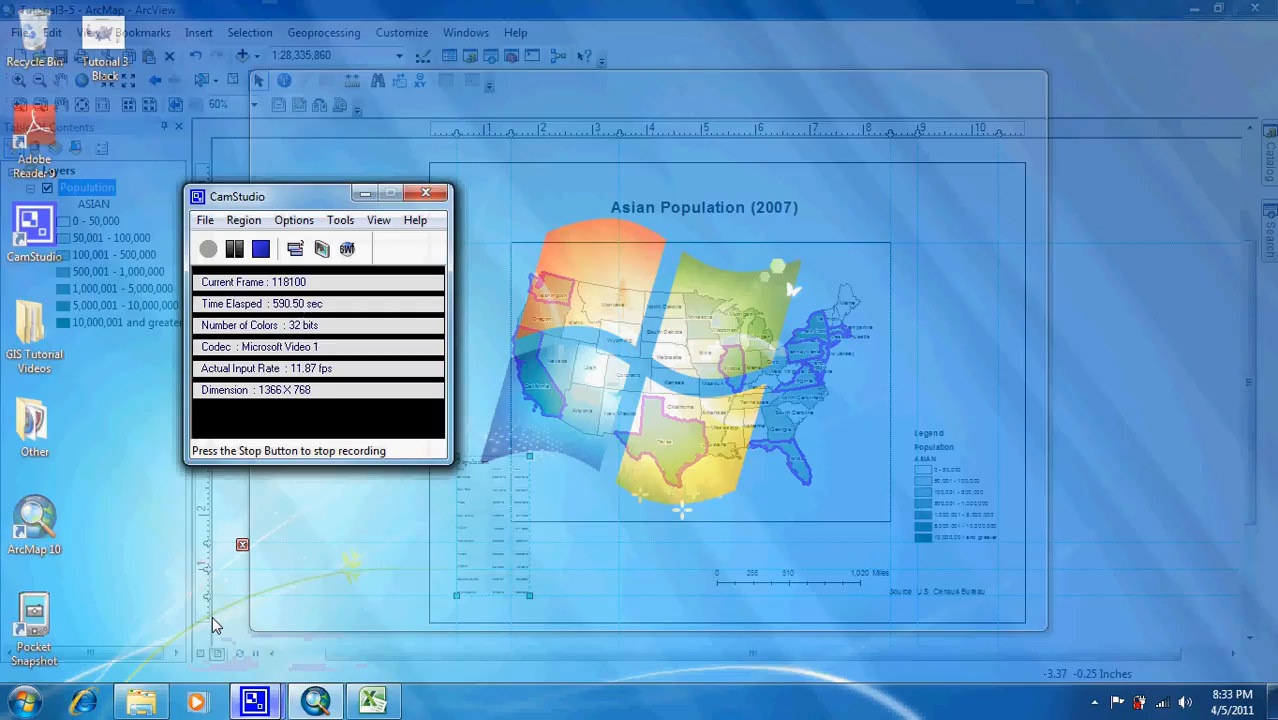